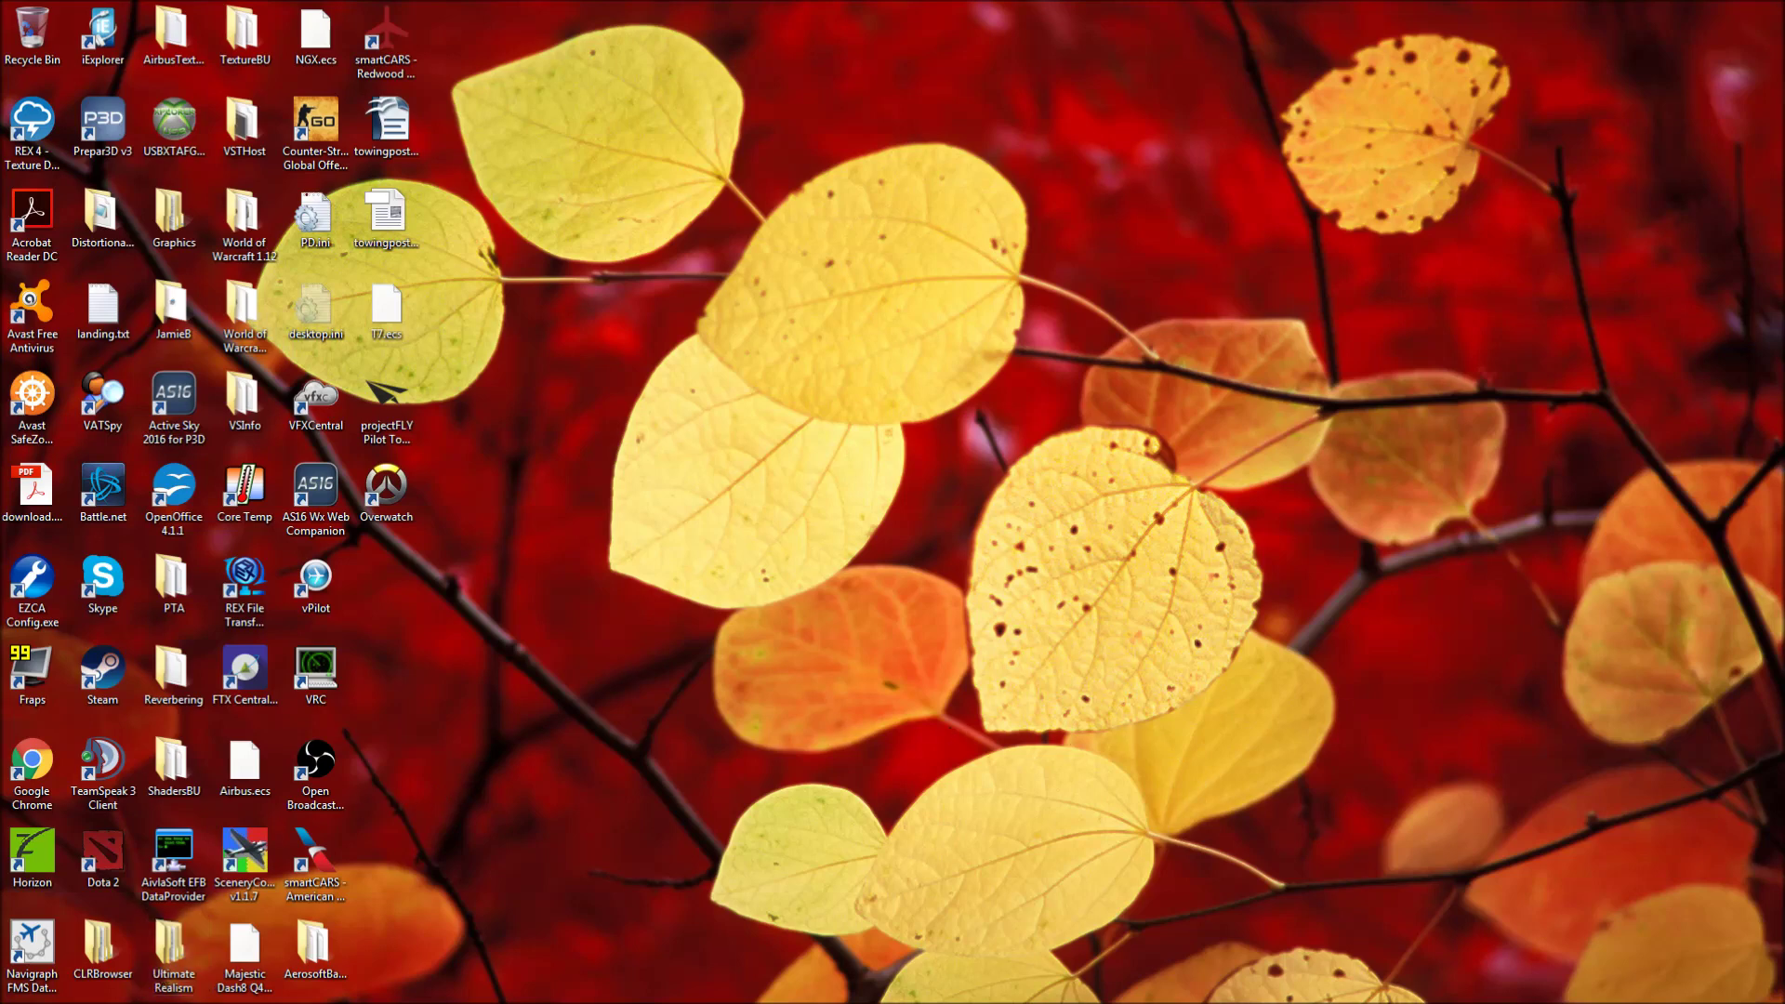
Bring up the Dropbox P3D Visuals folder with Sky Textures.zip, Sun.zip, vertighoAS16.CFG and vertighoPTA.ini
{"action": "left_click", "coordinate": [89, 986]}
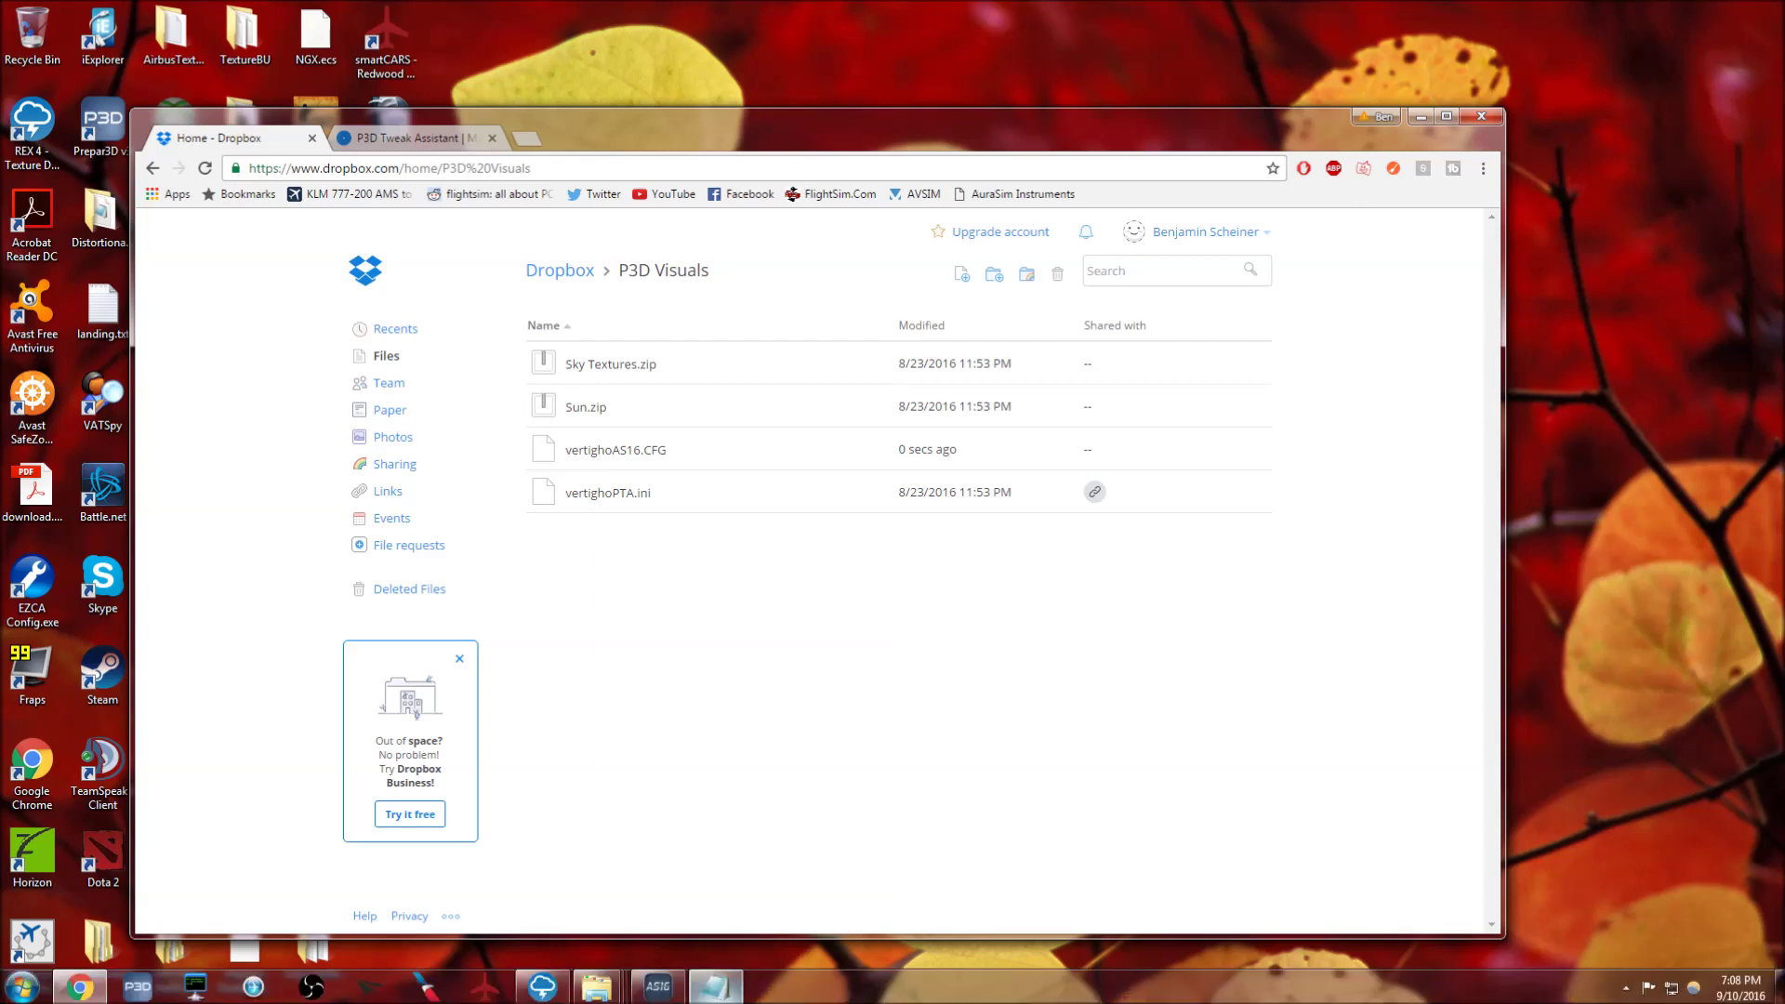
In the Downloads folder, select Sky Textures.zip among the four downloaded P3D files
{"action": "mouse_move", "coordinate": [596, 986]}
{"action": "left_click", "coordinate": [800, 906]}
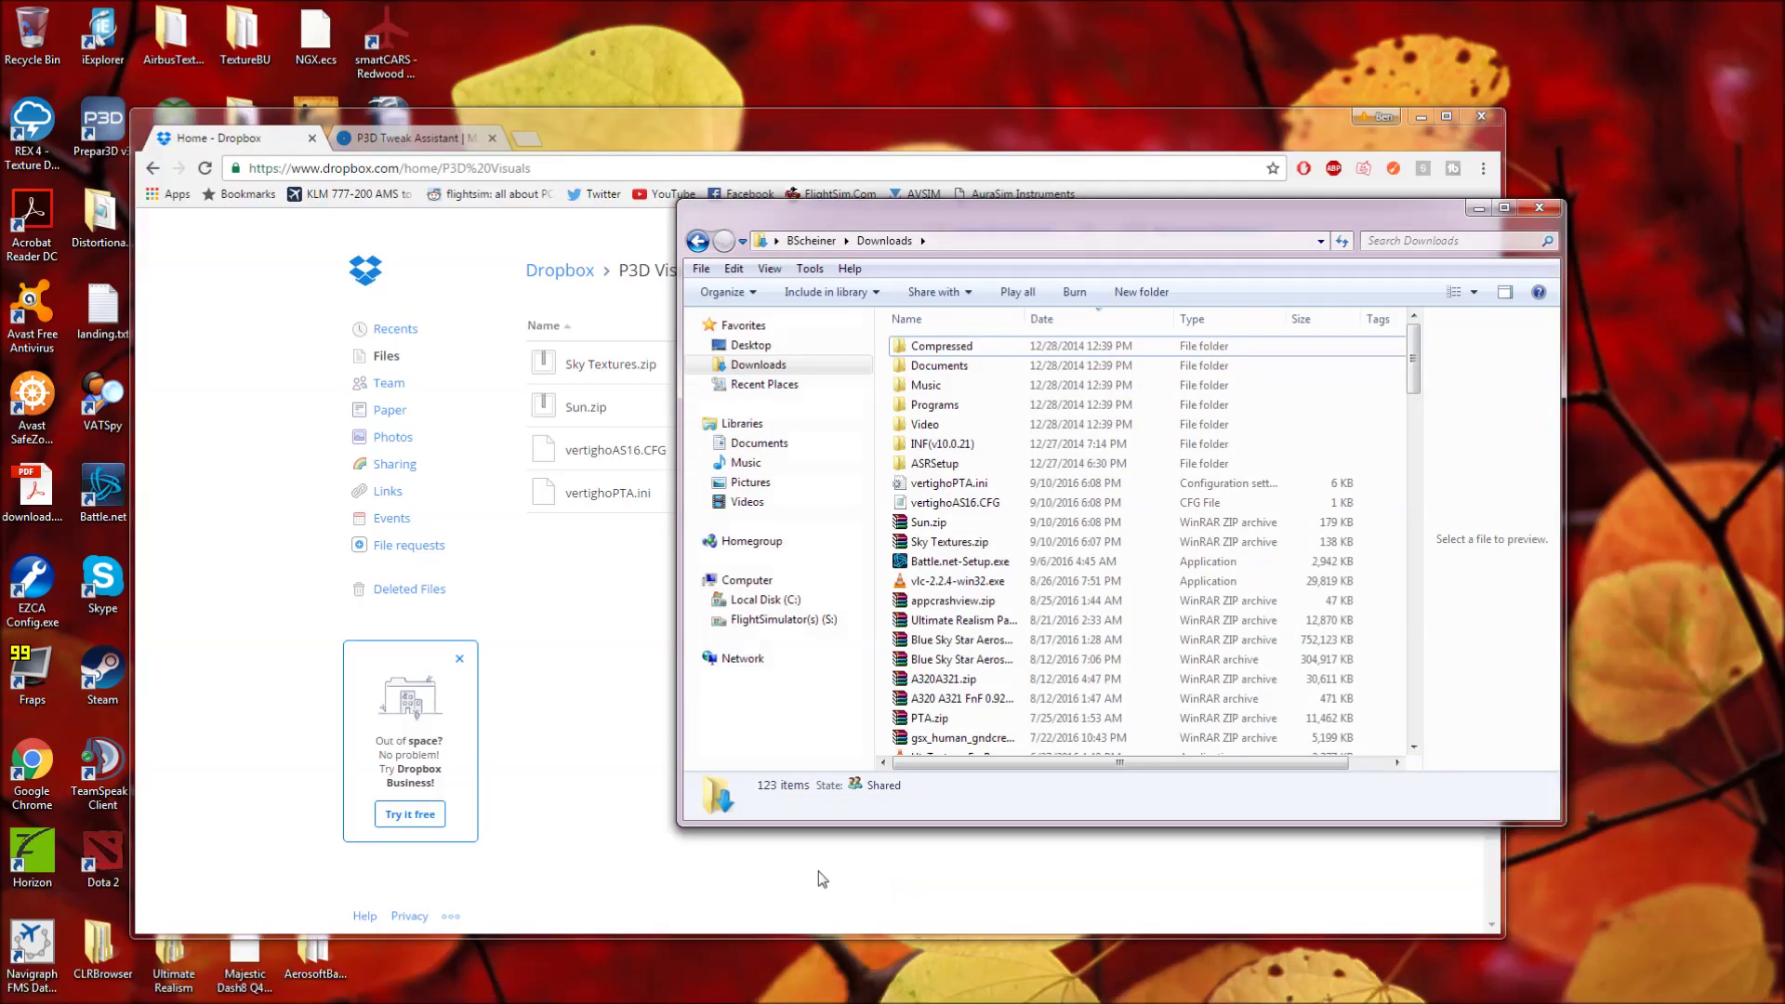
{"action": "left_click_drag", "start_coordinate": [937, 545], "coordinate": [948, 487]}
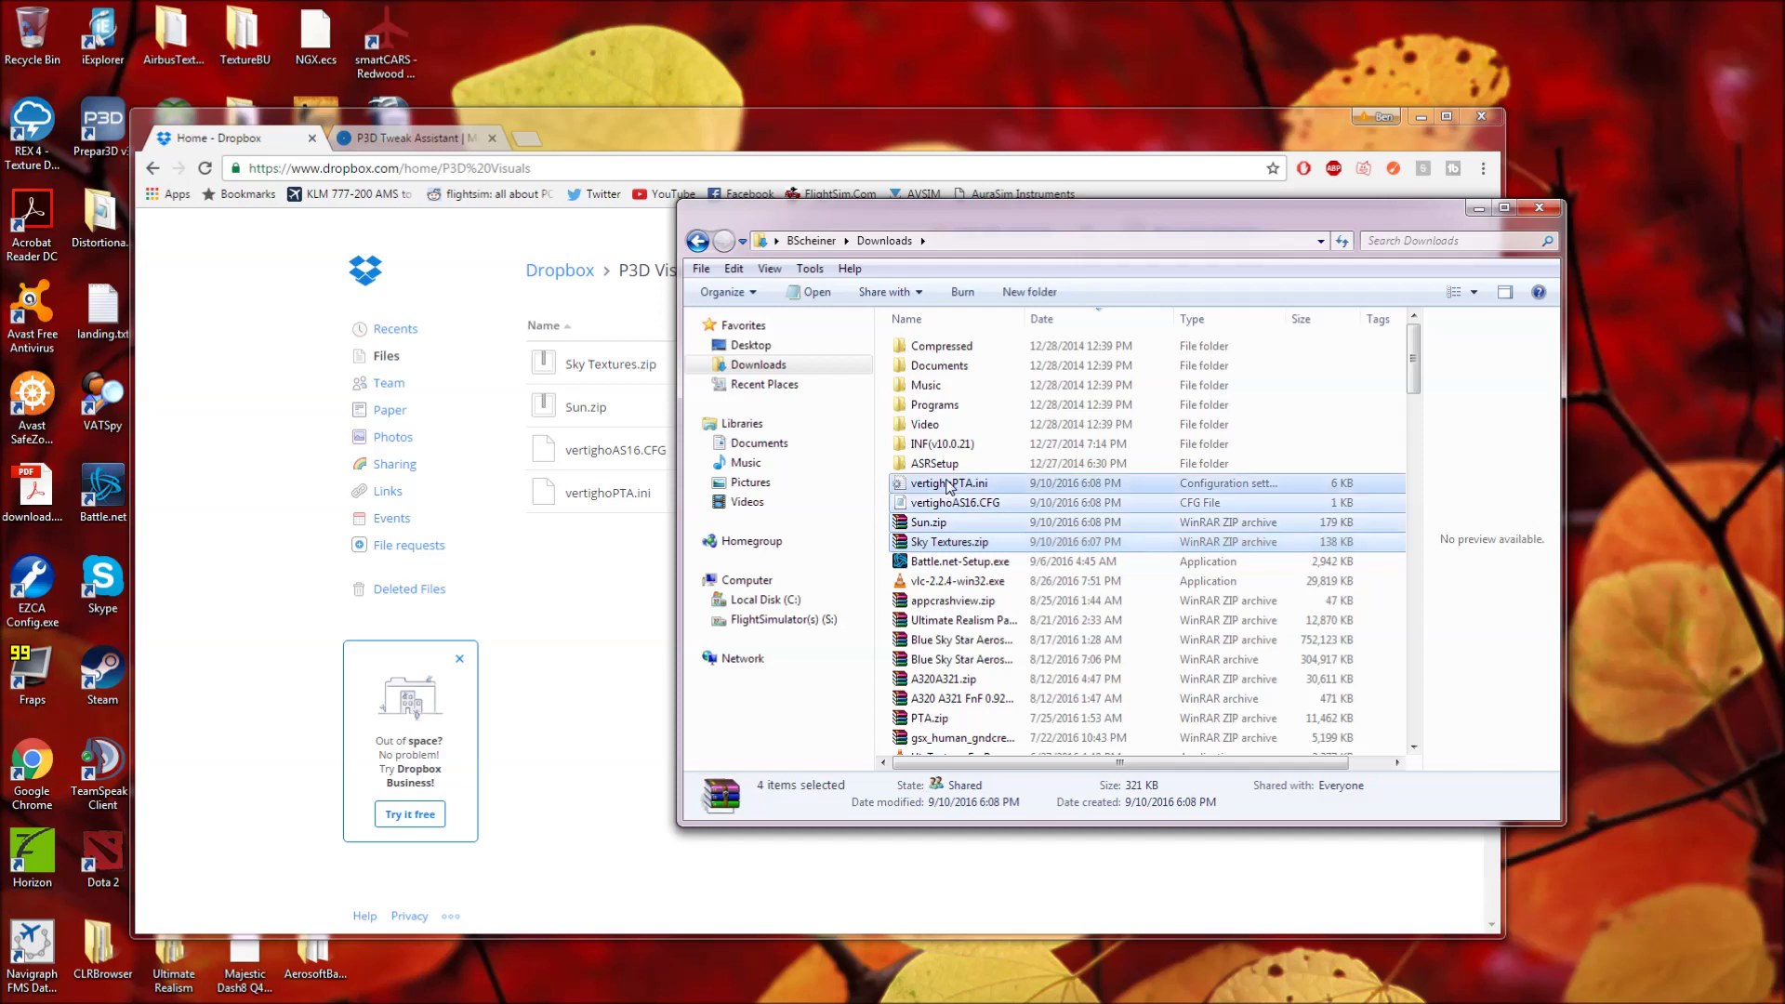
{"action": "left_click", "coordinate": [947, 539]}
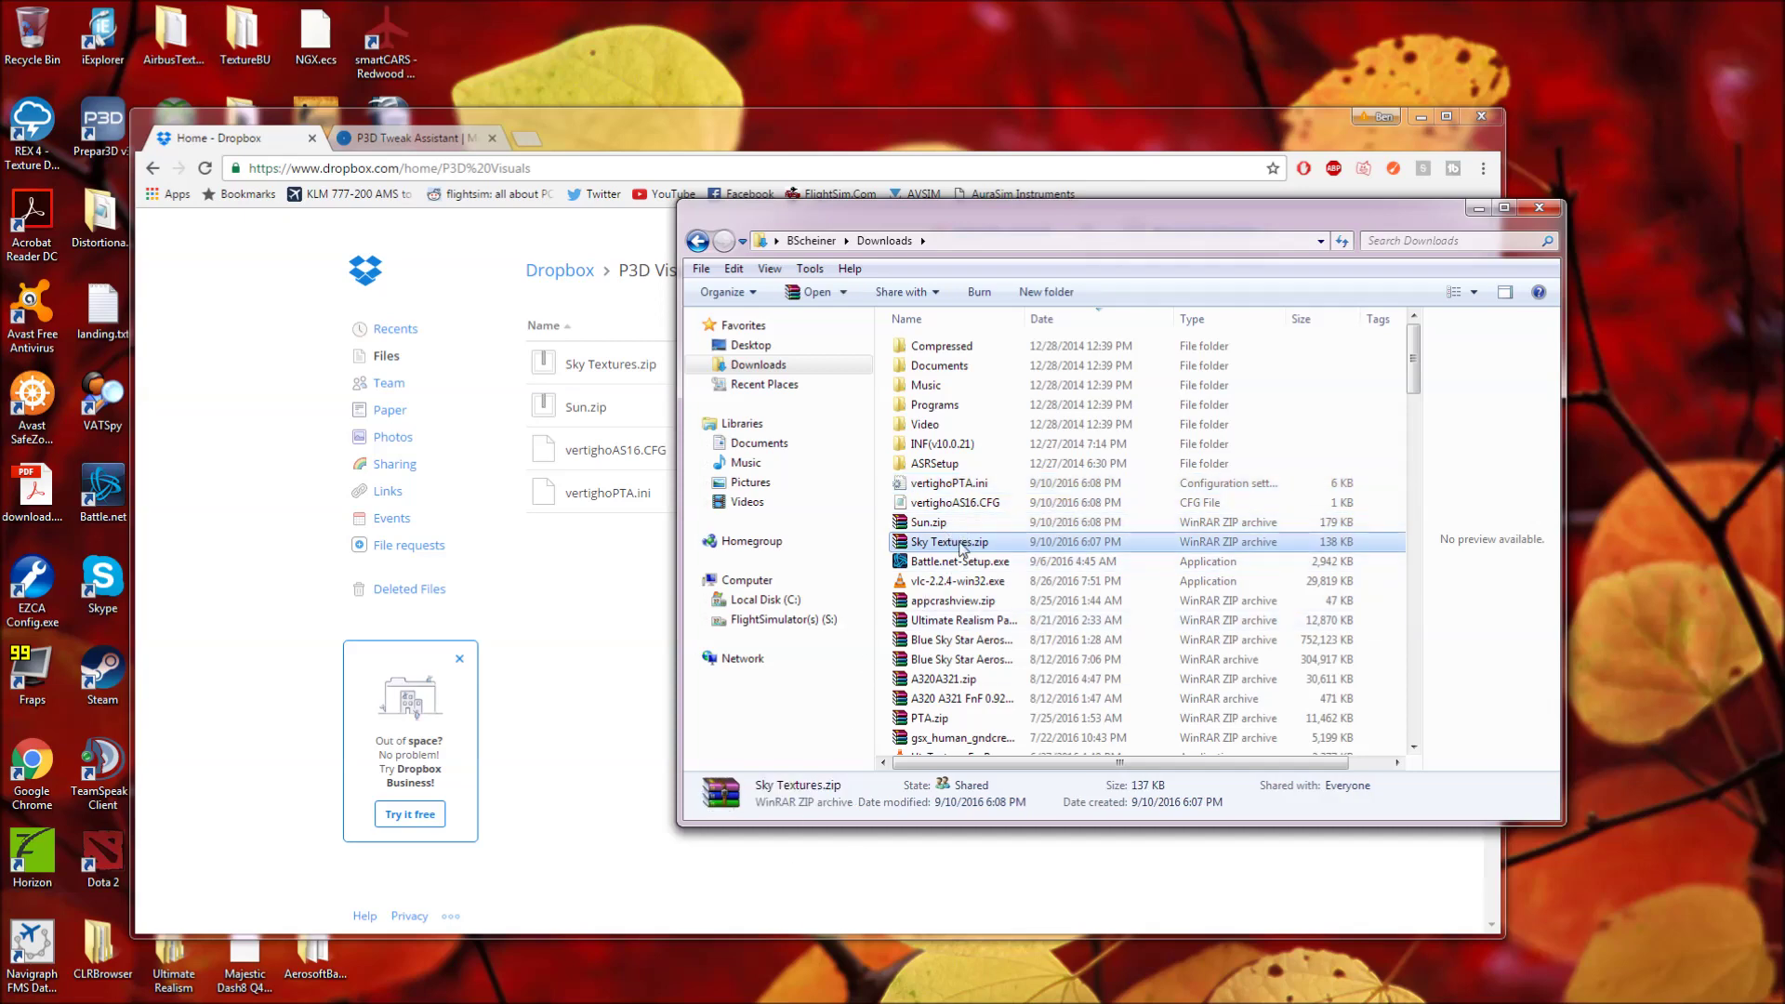
{"action": "left_click", "coordinate": [596, 988]}
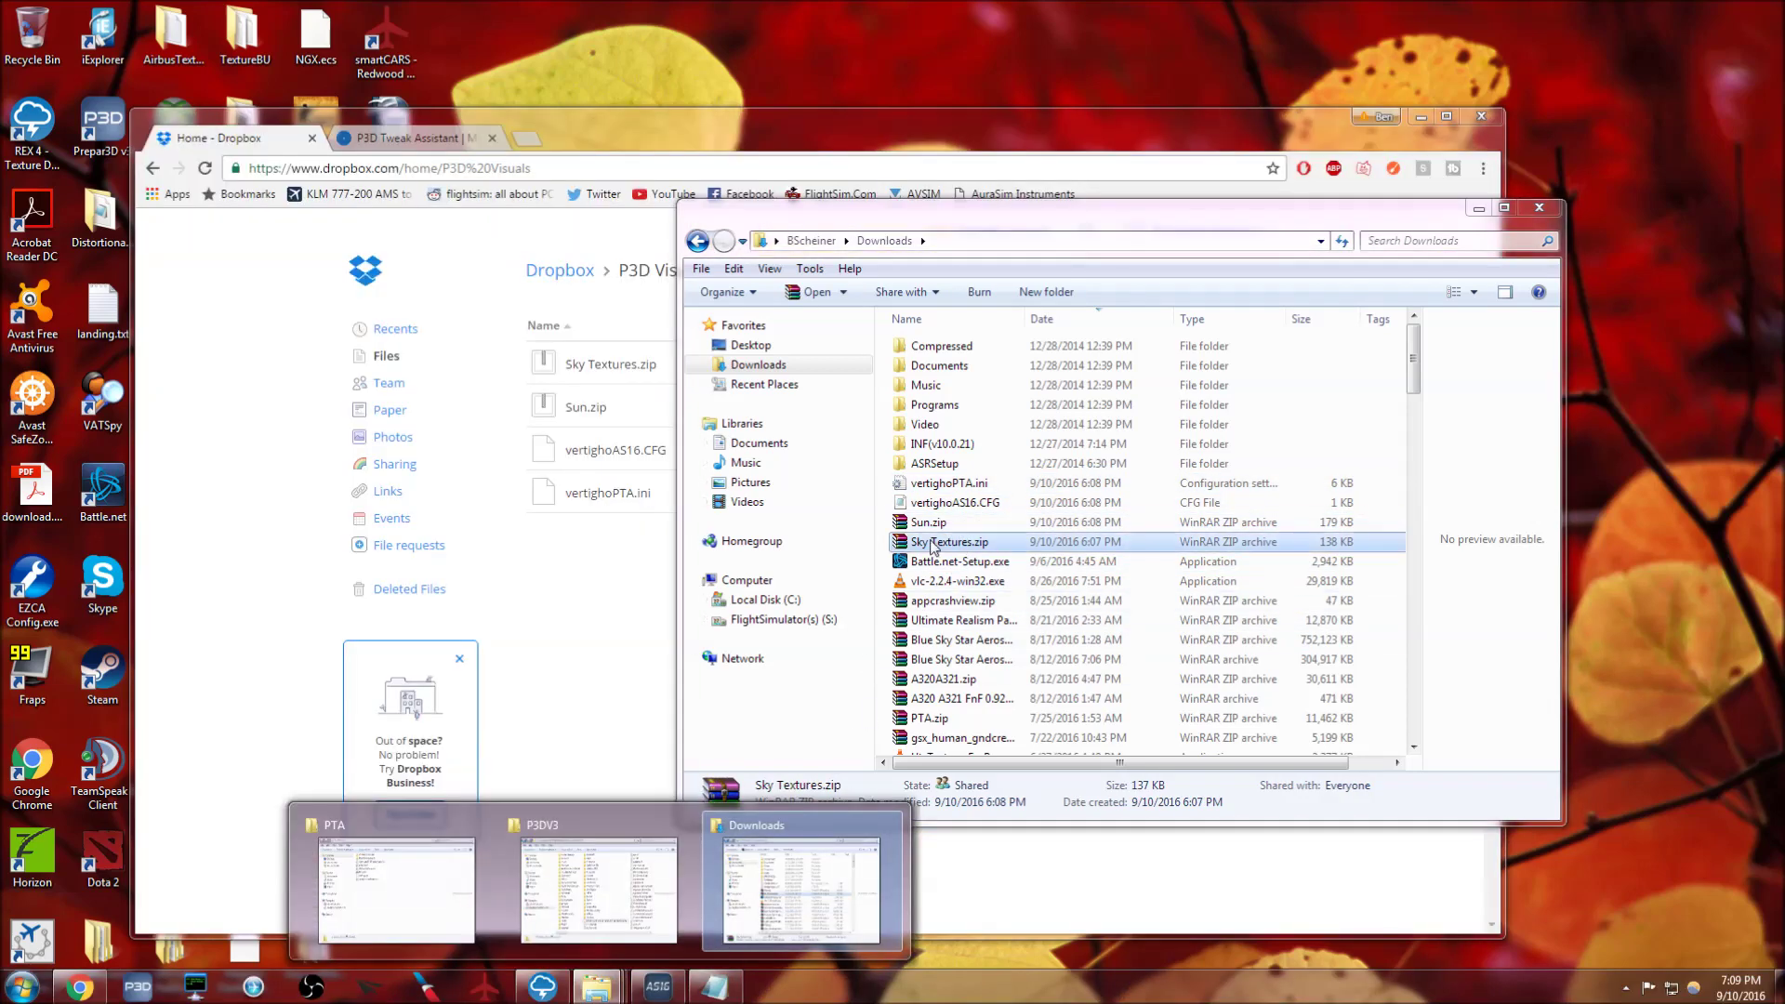
Open Sky Textures.zip in WinRAR, dismiss the license reminder, and browse its Sky Textures folder
{"action": "double_click", "coordinate": [934, 543]}
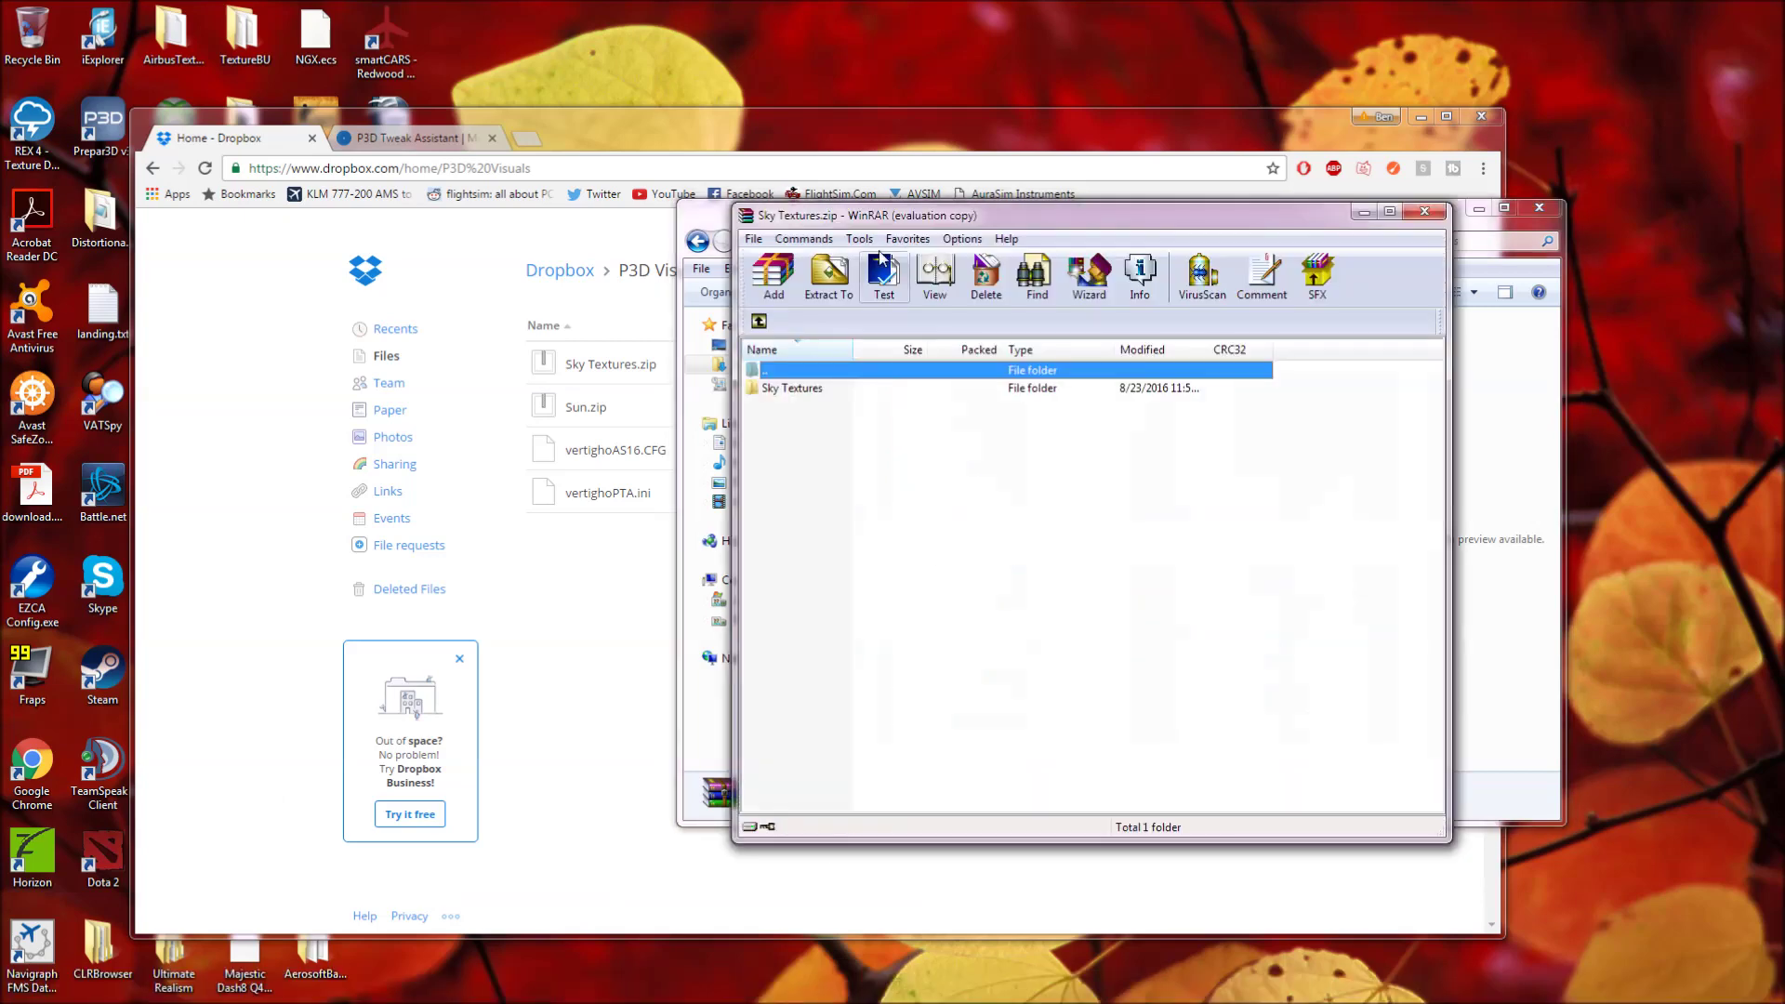
{"action": "left_click_drag", "start_coordinate": [873, 223], "coordinate": [1031, 218]}
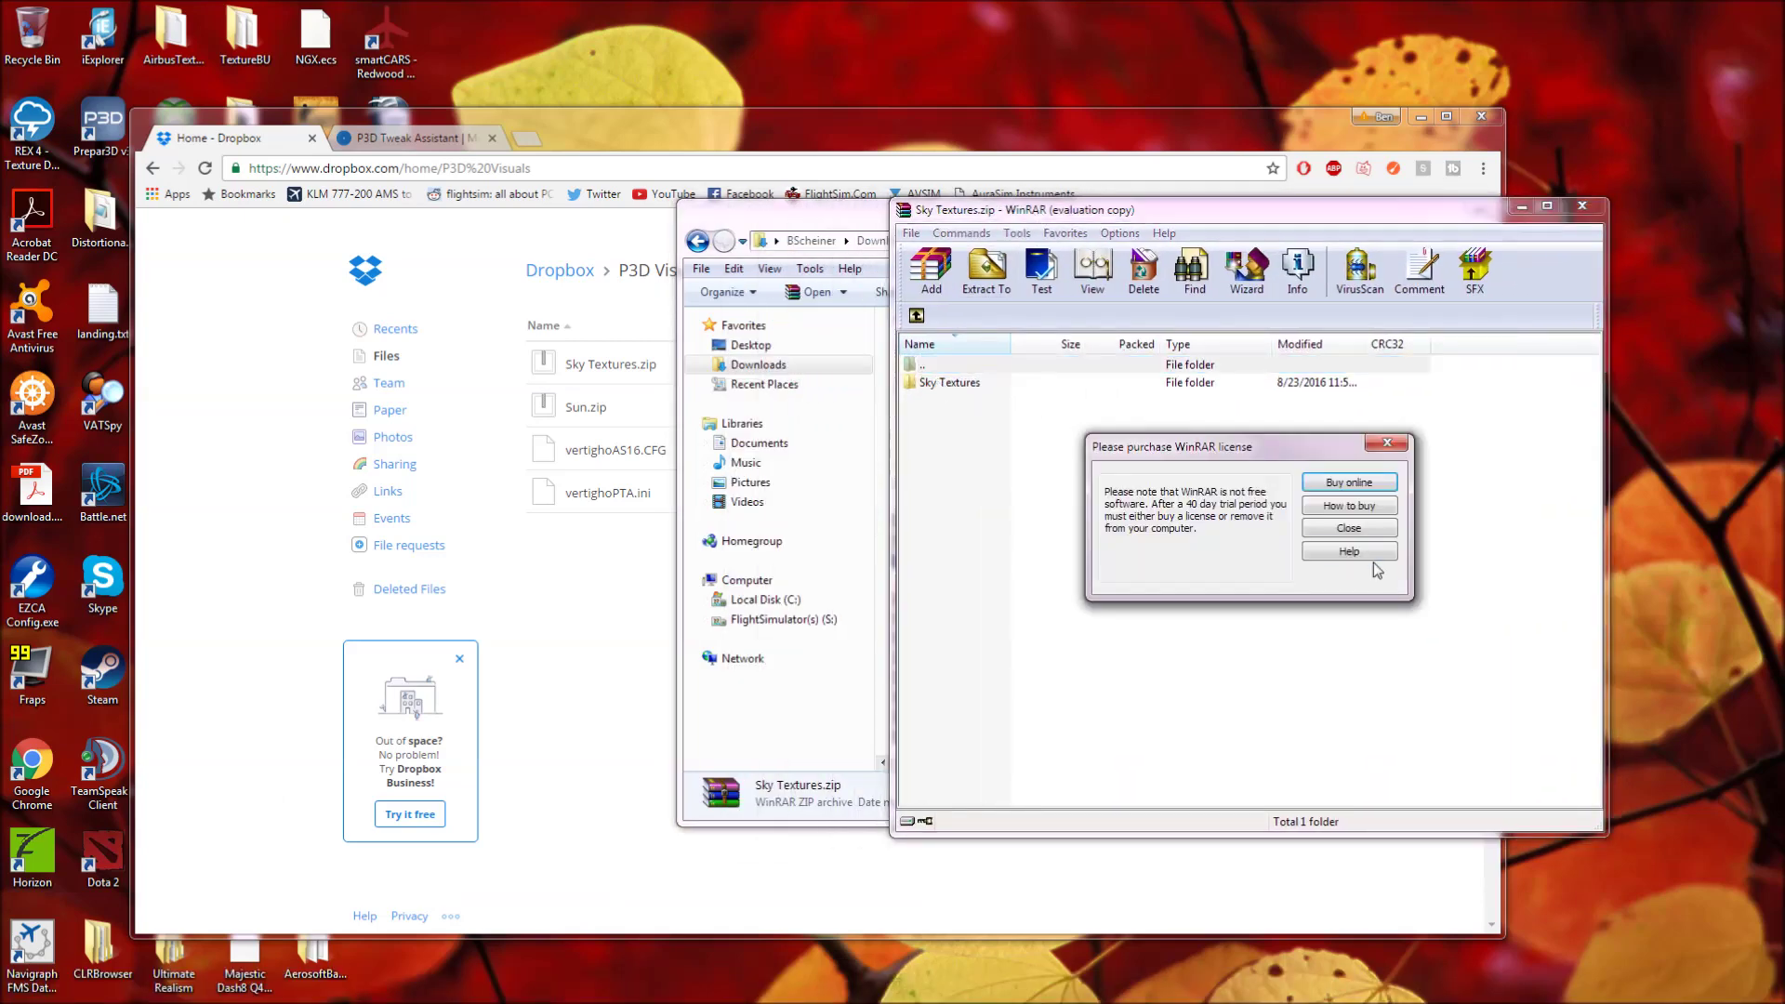
{"action": "left_click", "coordinate": [1349, 528]}
{"action": "left_click", "coordinate": [945, 389]}
{"action": "double_click", "coordinate": [945, 389]}
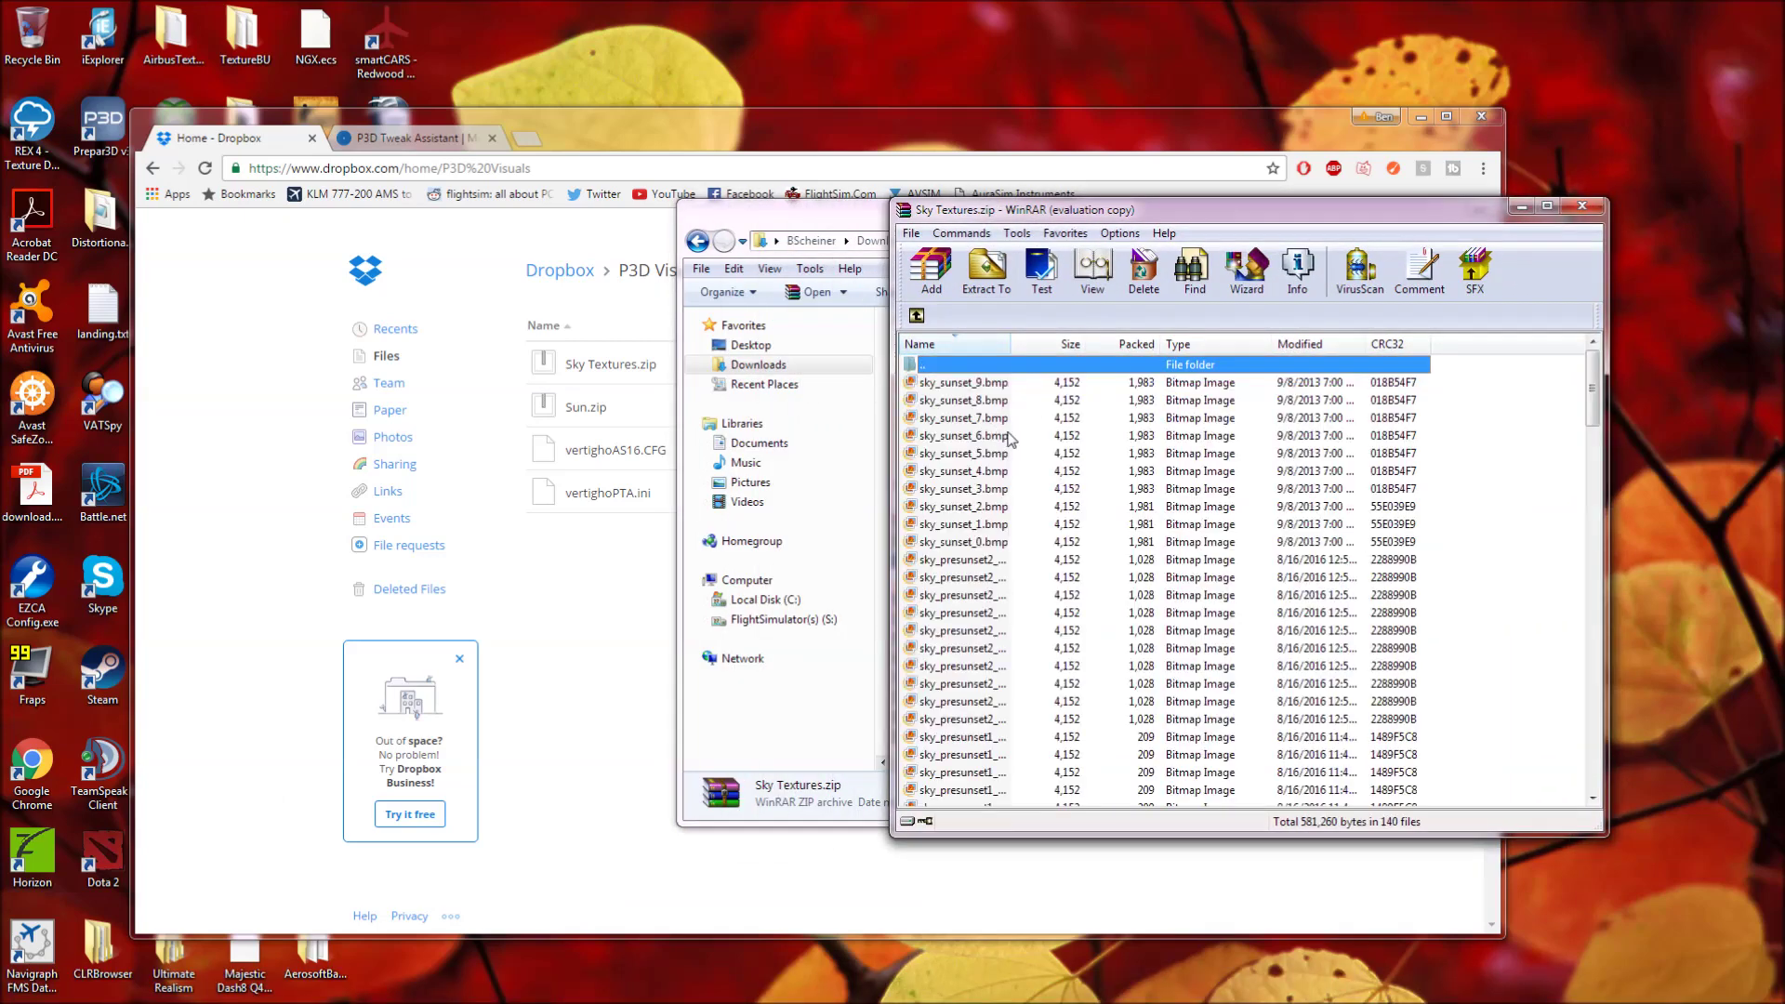
{"action": "scroll", "coordinate": [1012, 437], "scroll_direction": "down", "scroll_amount": 20}
{"action": "scroll", "coordinate": [1012, 437], "scroll_direction": "up", "scroll_amount": 20}
Place the P3DV3 and archive windows side by side and open the P3DV3 Texture folder
{"action": "left_click", "coordinate": [597, 988]}
{"action": "left_click", "coordinate": [644, 902]}
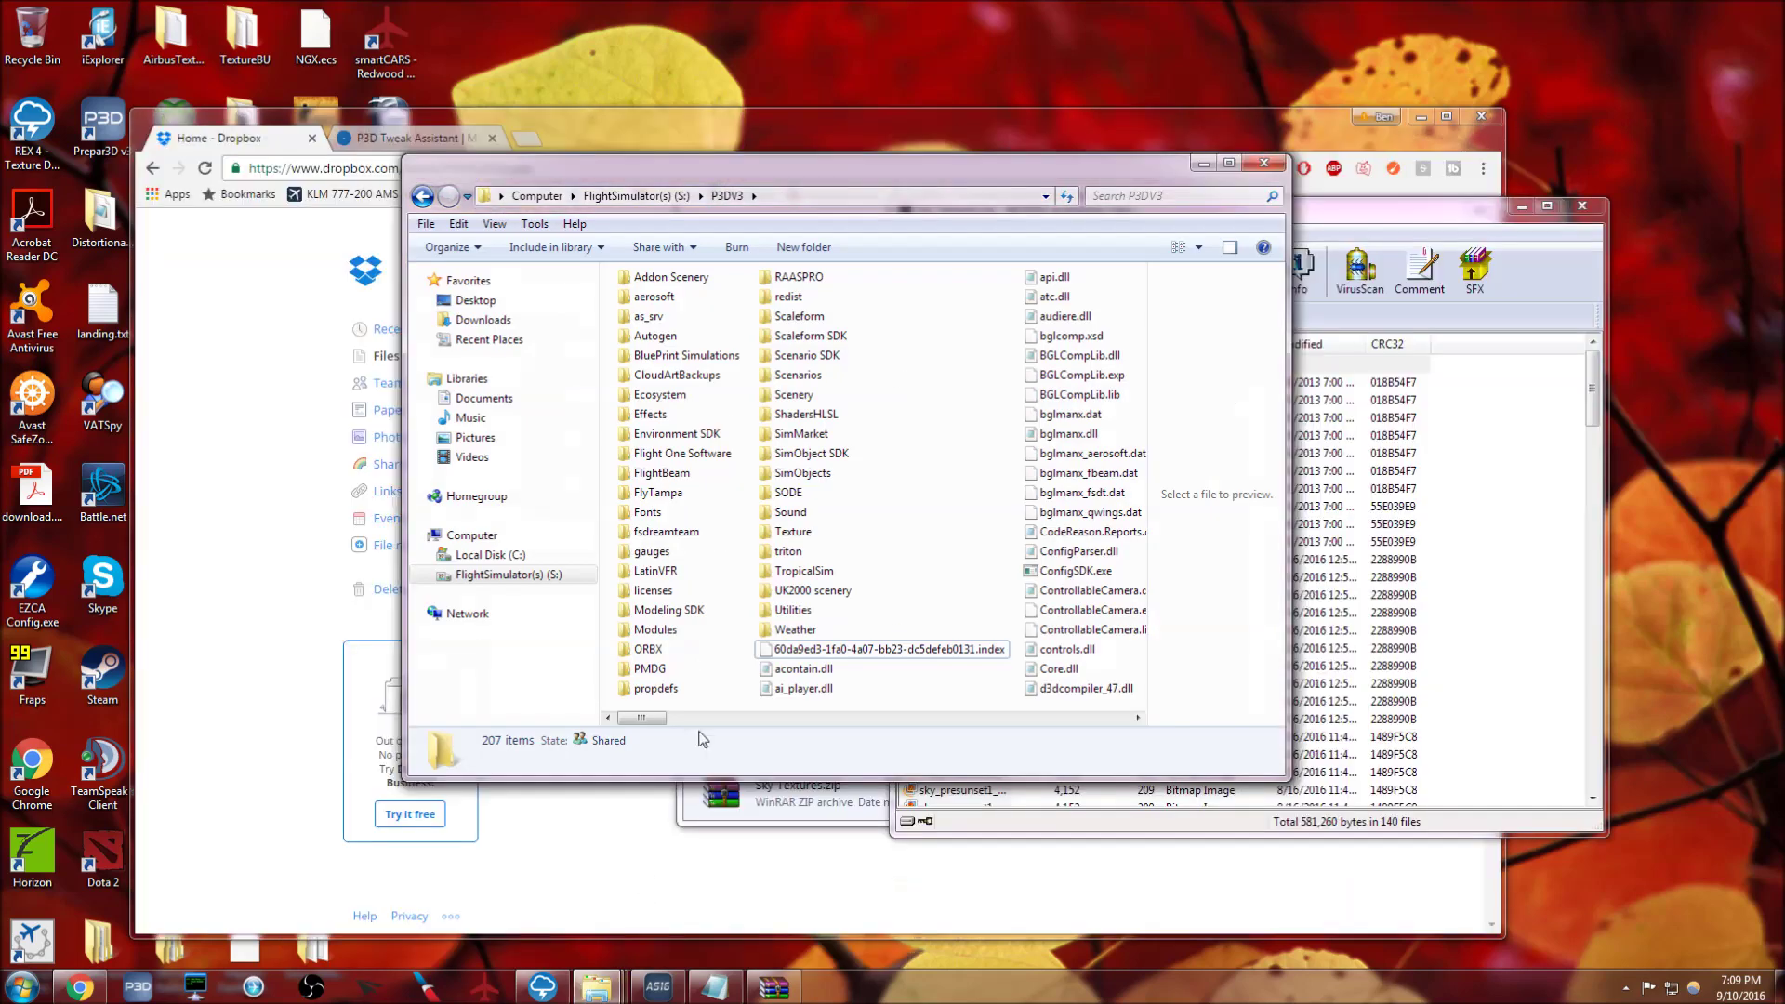
{"action": "left_click_drag", "start_coordinate": [817, 186], "coordinate": [362, 171]}
{"action": "left_click_drag", "start_coordinate": [981, 214], "coordinate": [1056, 196]}
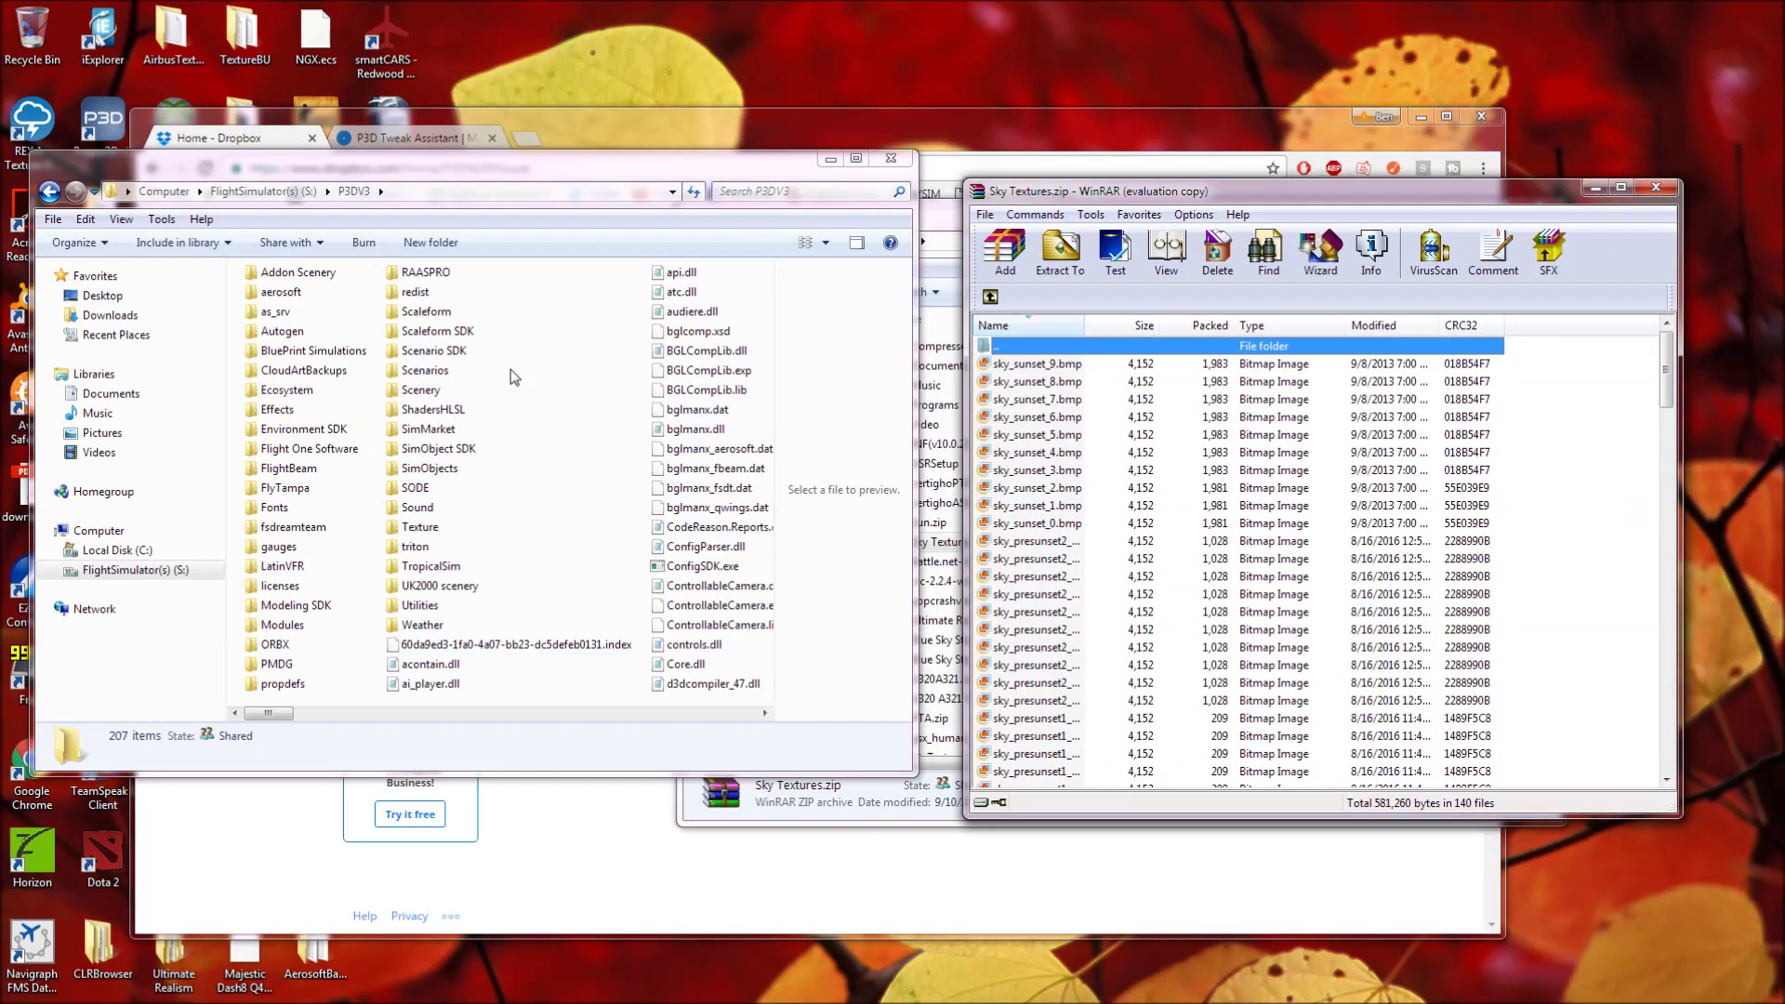
{"action": "double_click", "coordinate": [420, 526]}
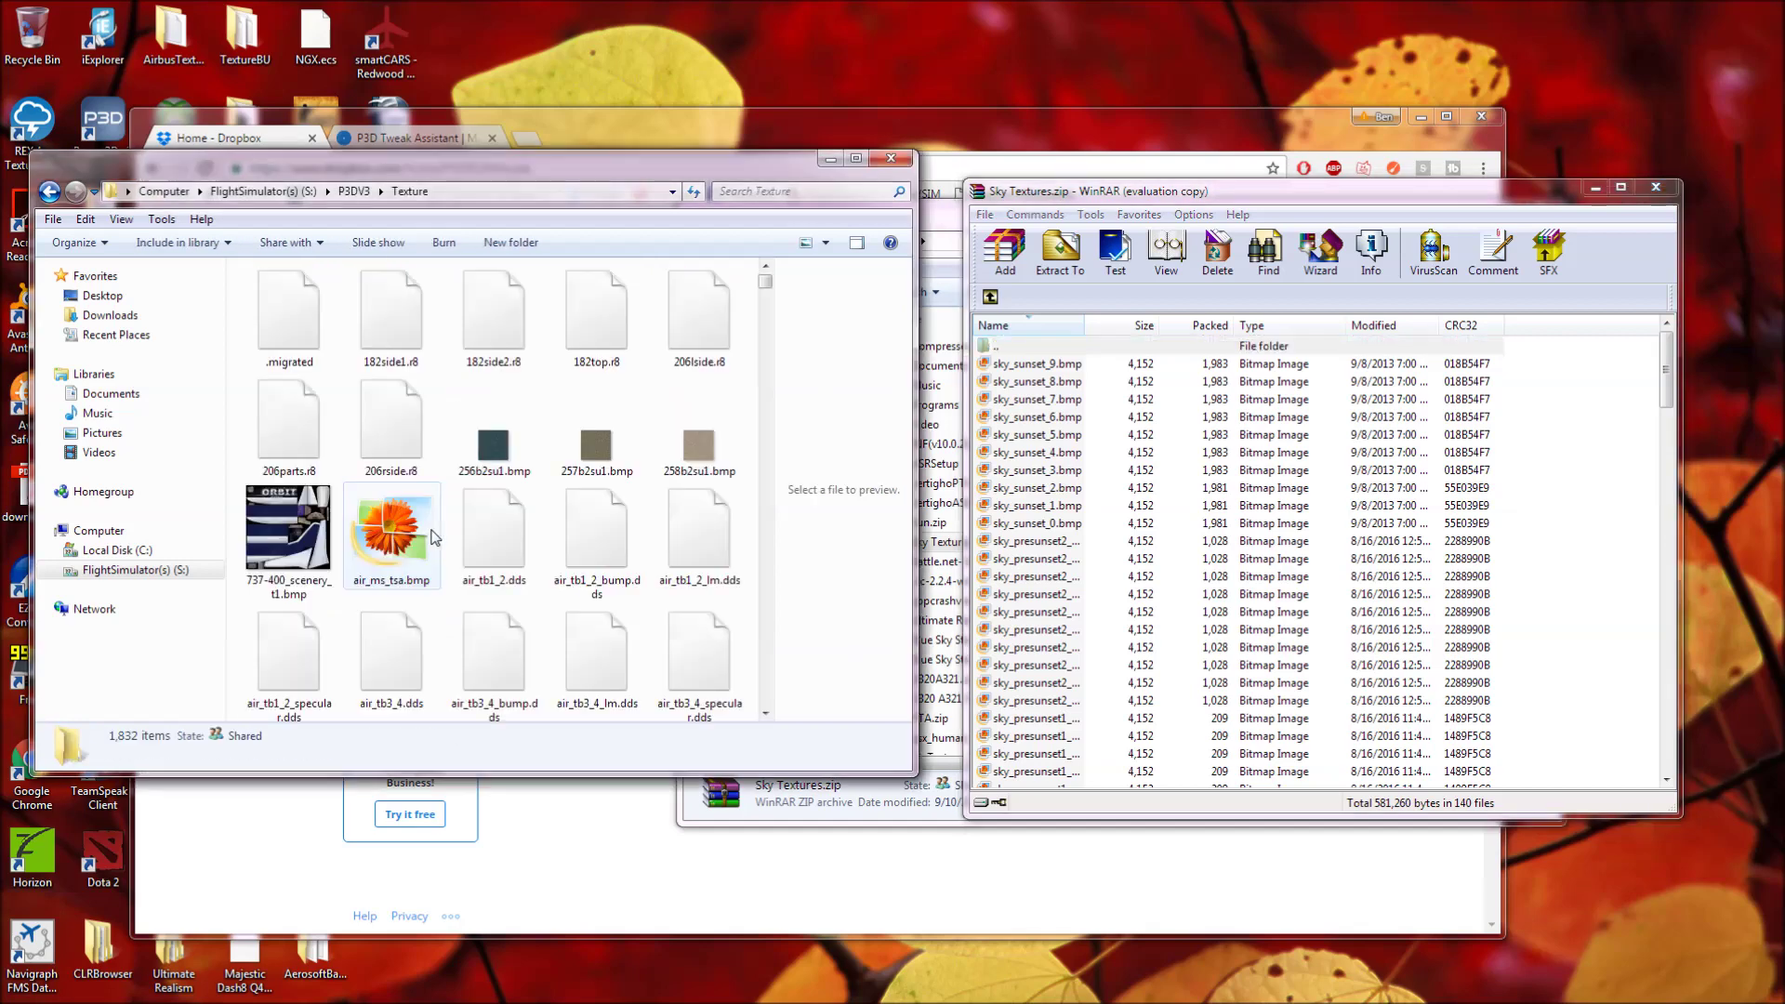
Move all 140 sky bitmaps into P3DV3\Texture, resolve the name conflict, and close WinRAR
{"action": "left_click", "coordinate": [1021, 368]}
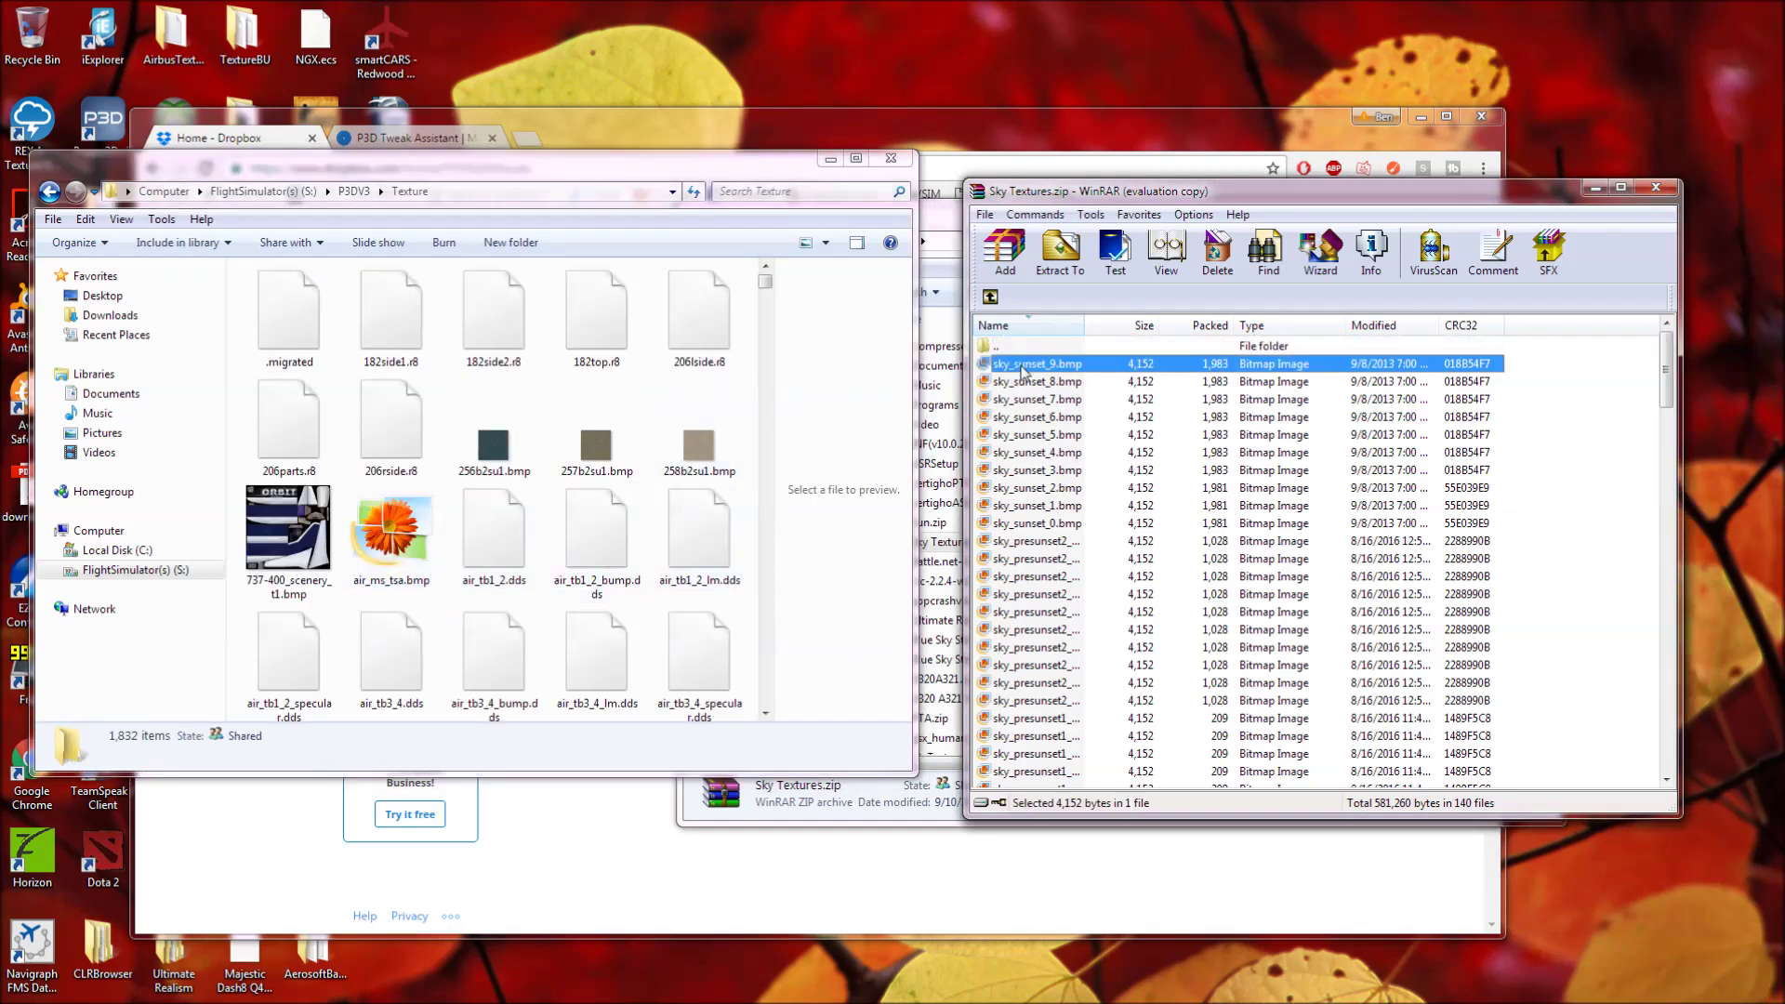
{"action": "scroll", "coordinate": [1041, 403], "scroll_direction": "down", "scroll_amount": 5}
{"action": "scroll", "coordinate": [1041, 403], "scroll_direction": "down", "scroll_amount": 20}
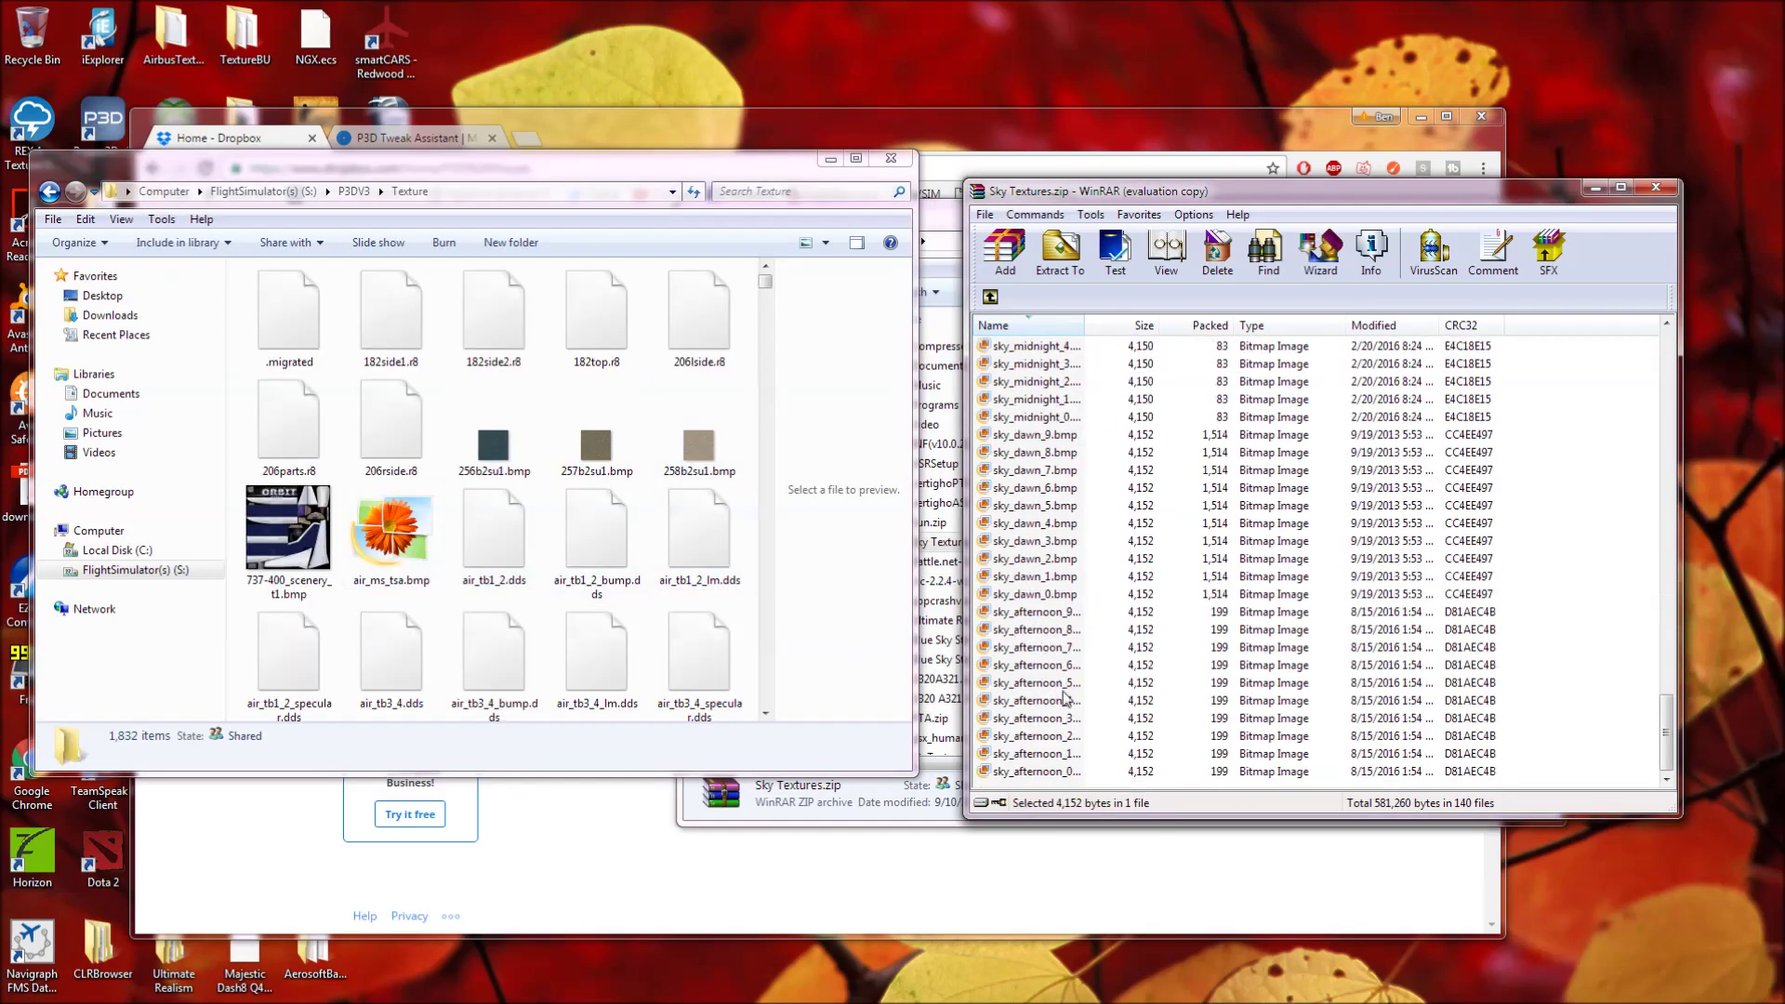
{"action": "key", "text": "ctrl+a"}
{"action": "left_click_drag", "start_coordinate": [1040, 780], "coordinate": [653, 622]}
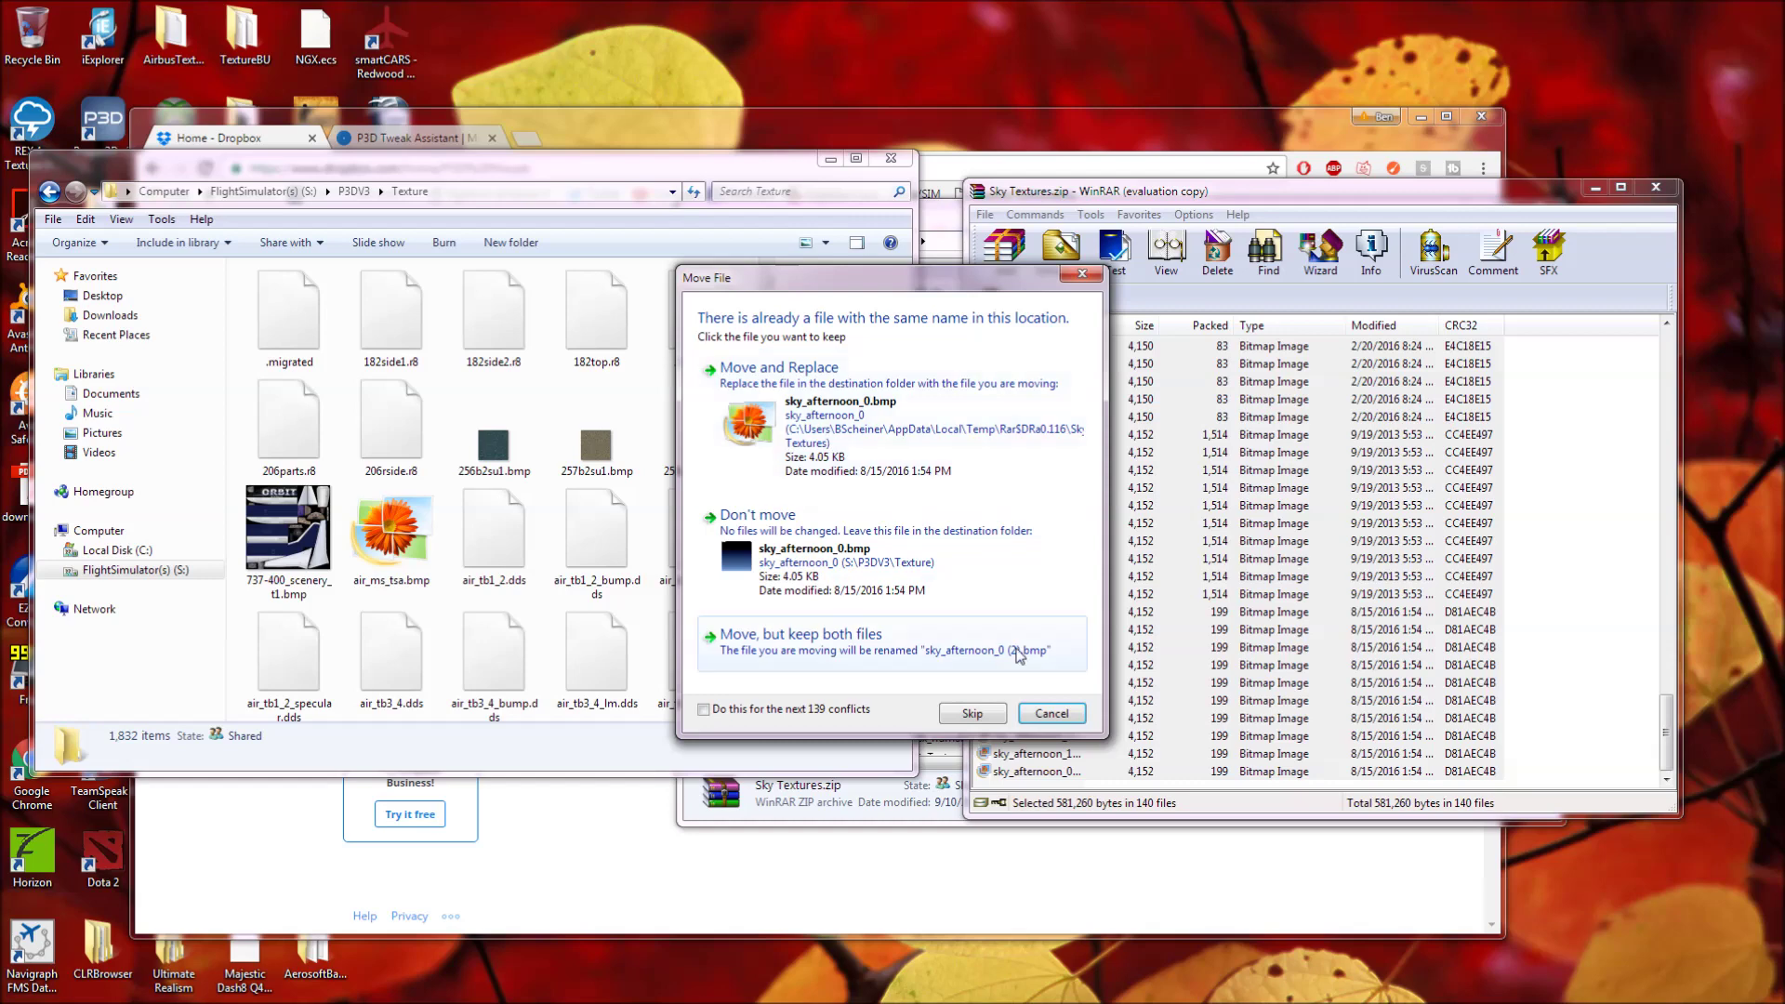
{"action": "left_click", "coordinate": [1035, 718]}
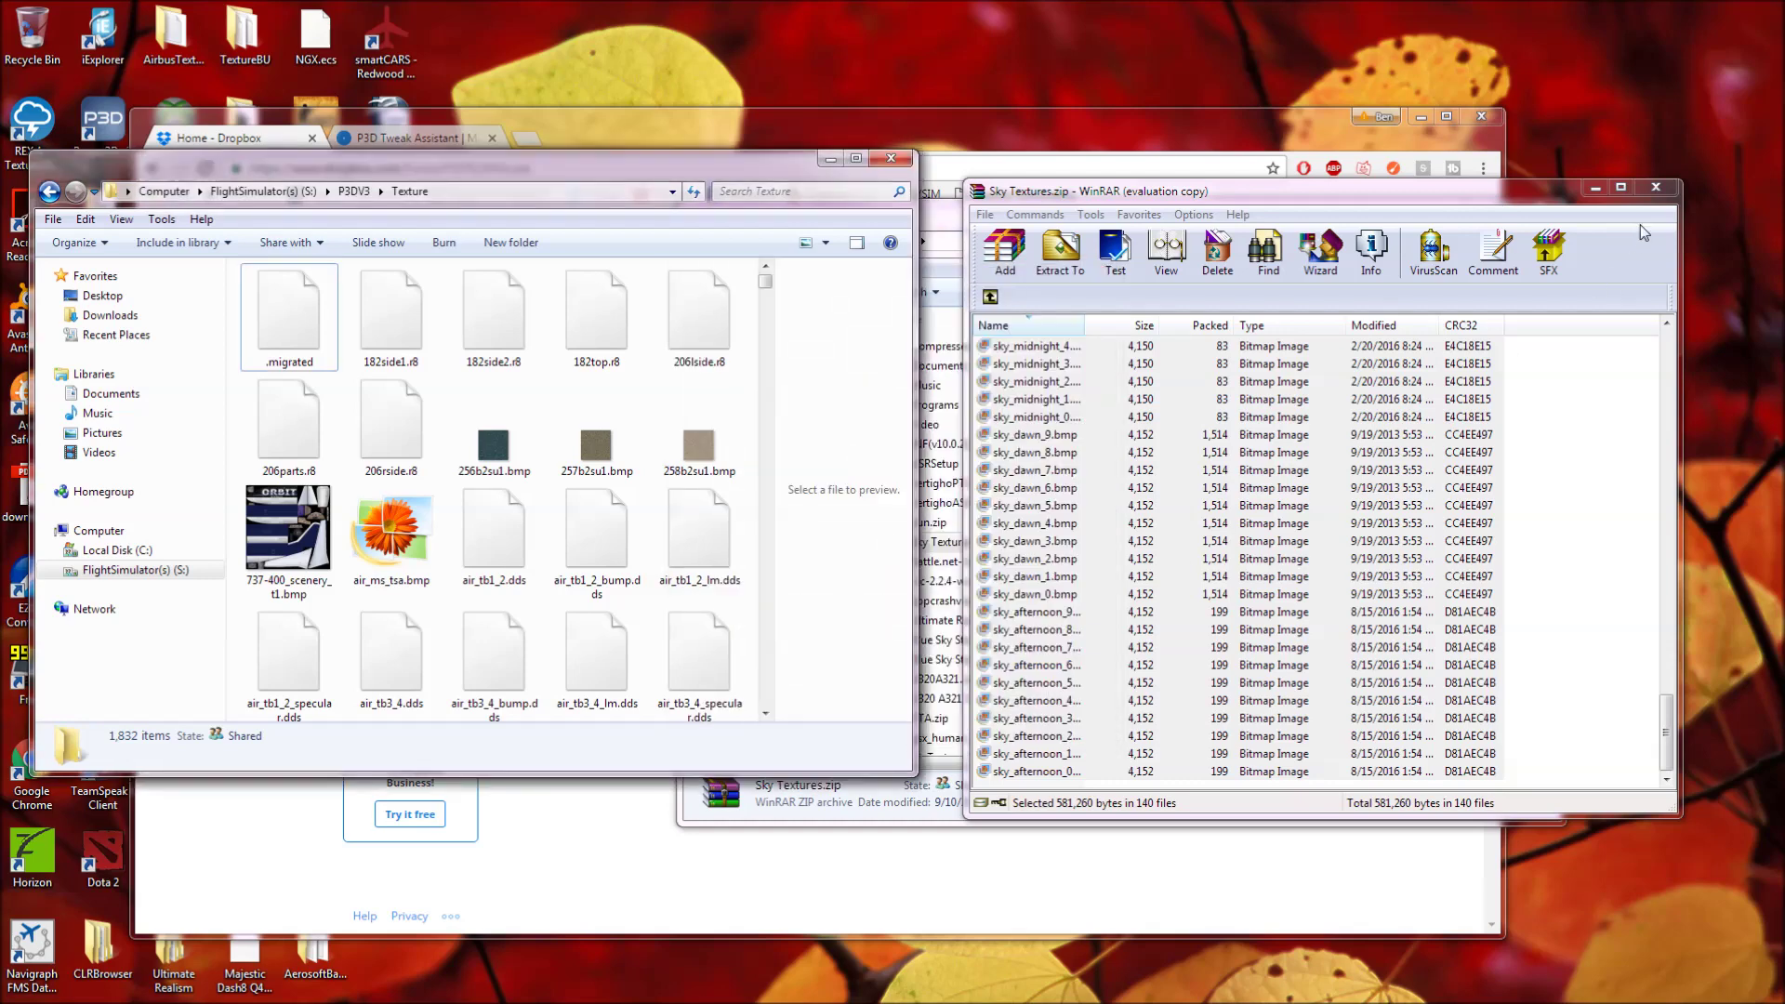
{"action": "left_click", "coordinate": [1661, 188]}
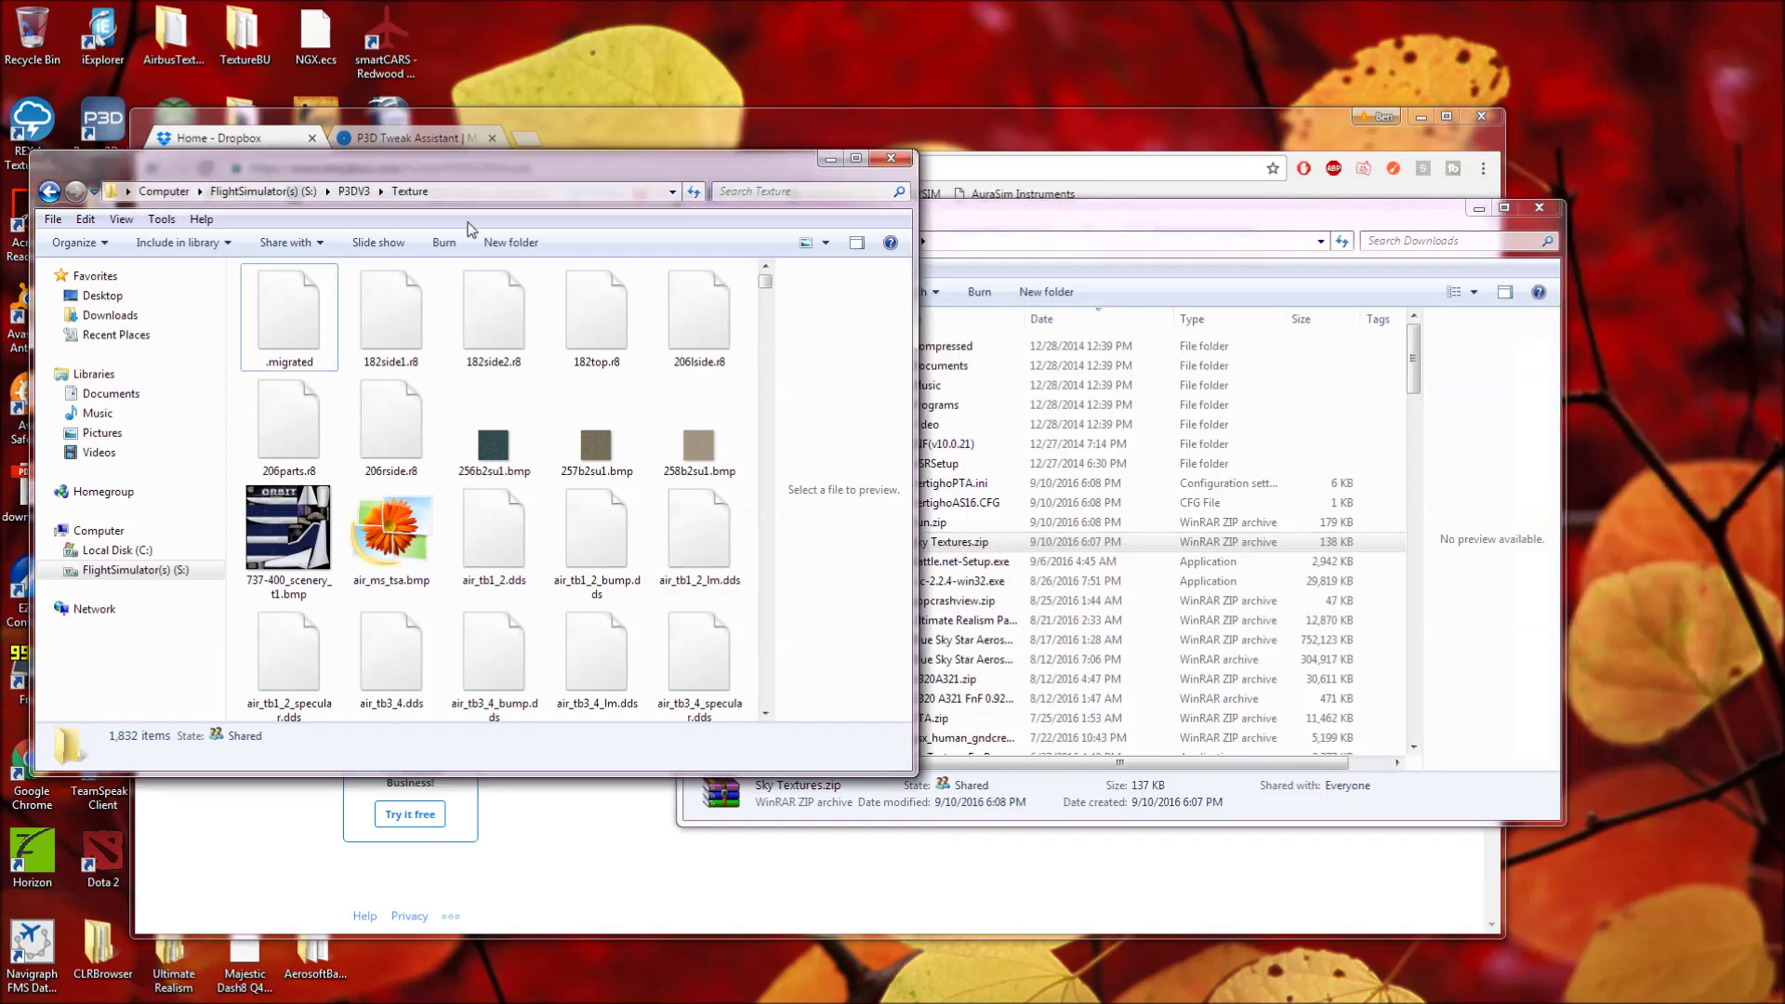
Open Sun.zip's Sun folder and try moving suneffect.cfg into P3DV3, cancelling the replacement
{"action": "left_click", "coordinate": [49, 192]}
{"action": "left_click", "coordinate": [1043, 216]}
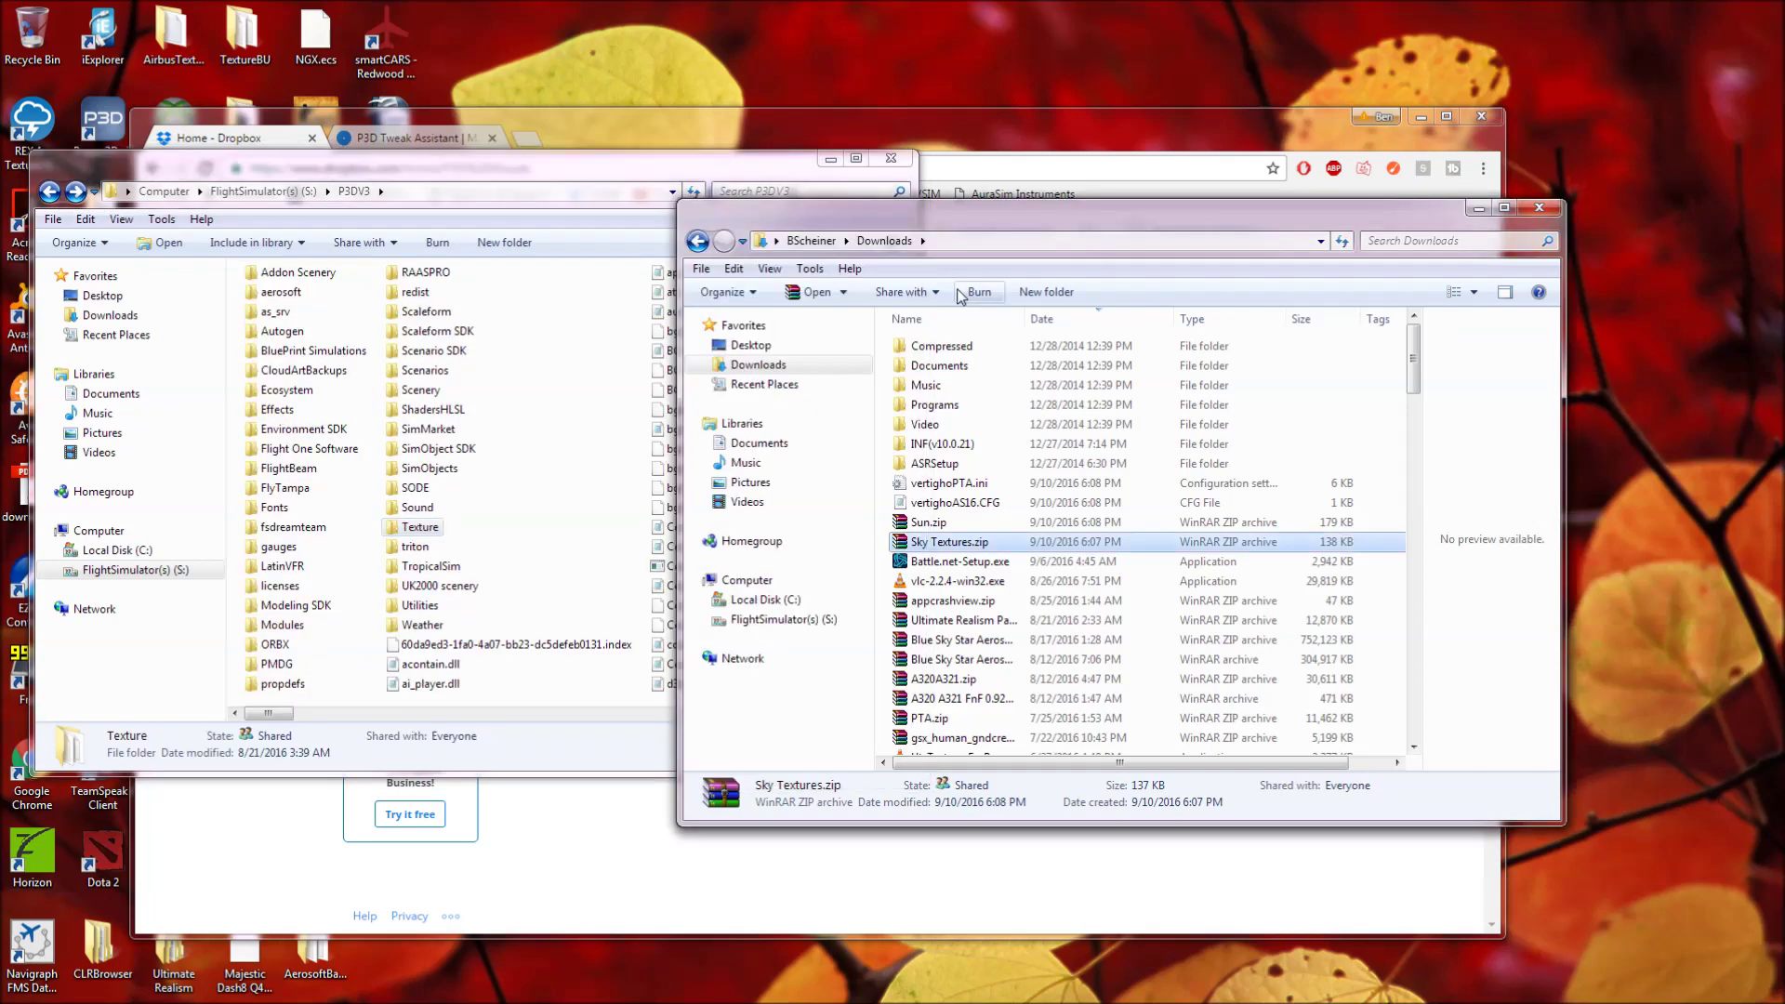
{"action": "double_click", "coordinate": [930, 521]}
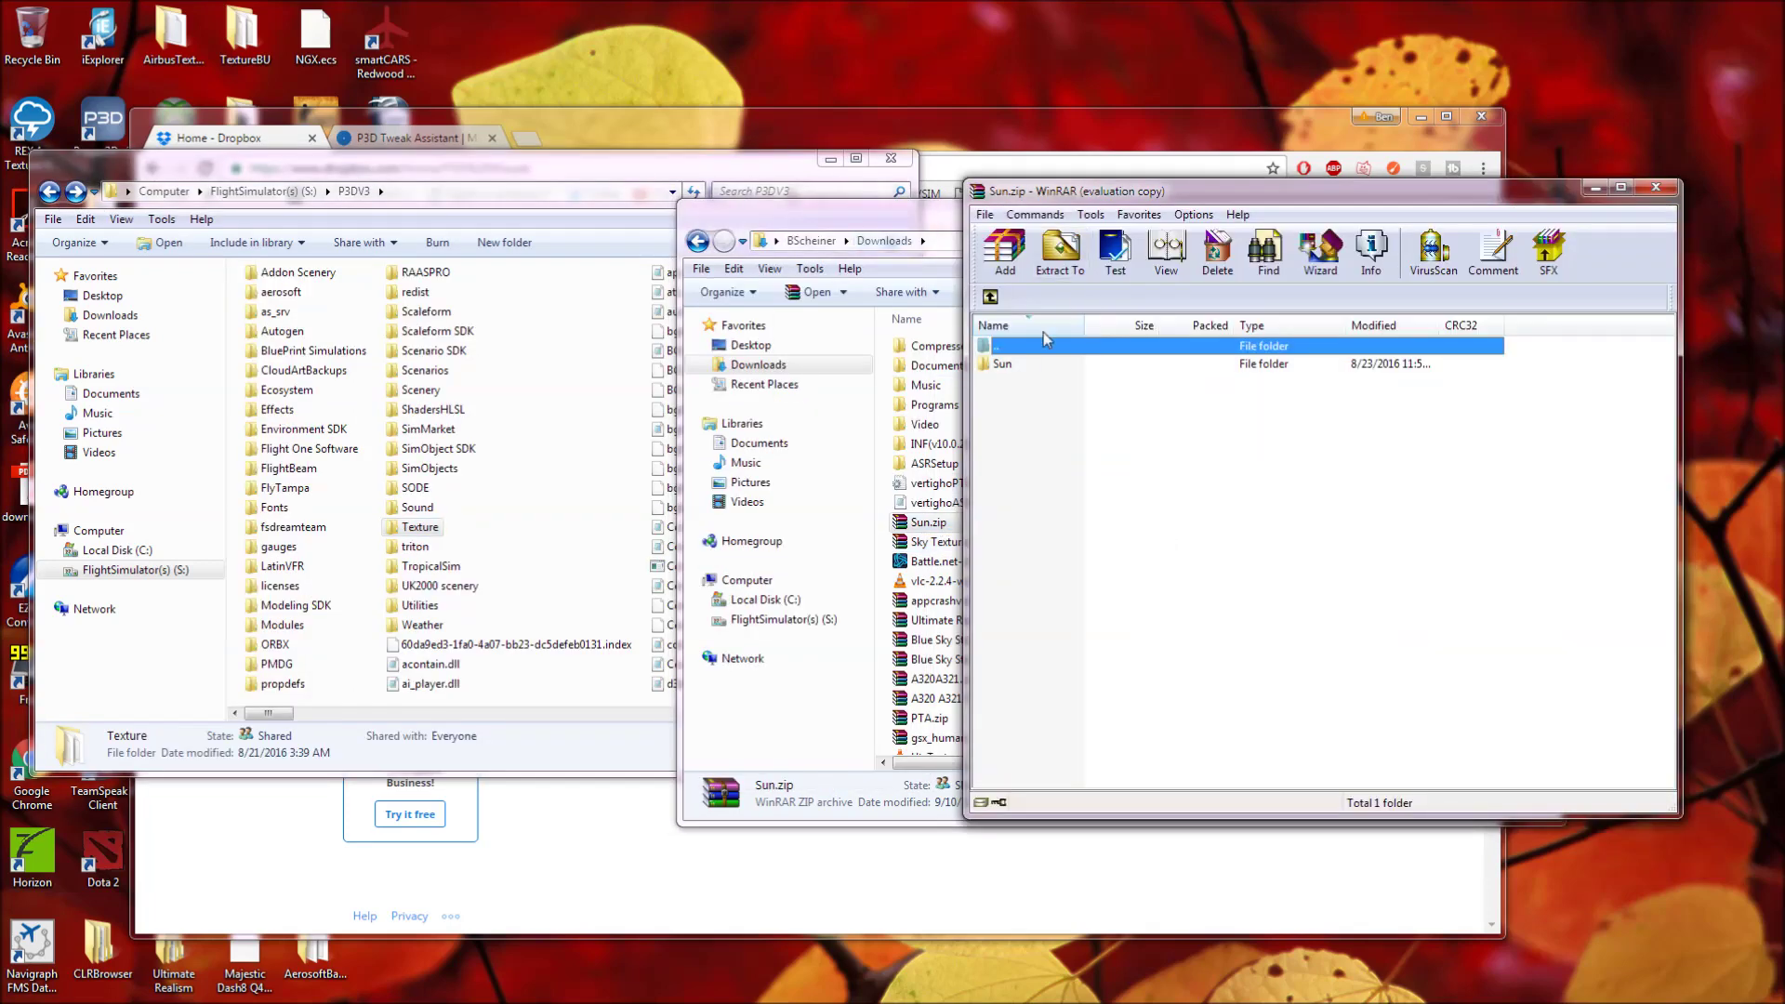
{"action": "left_click", "coordinate": [1010, 366]}
{"action": "left_click", "coordinate": [1423, 510]}
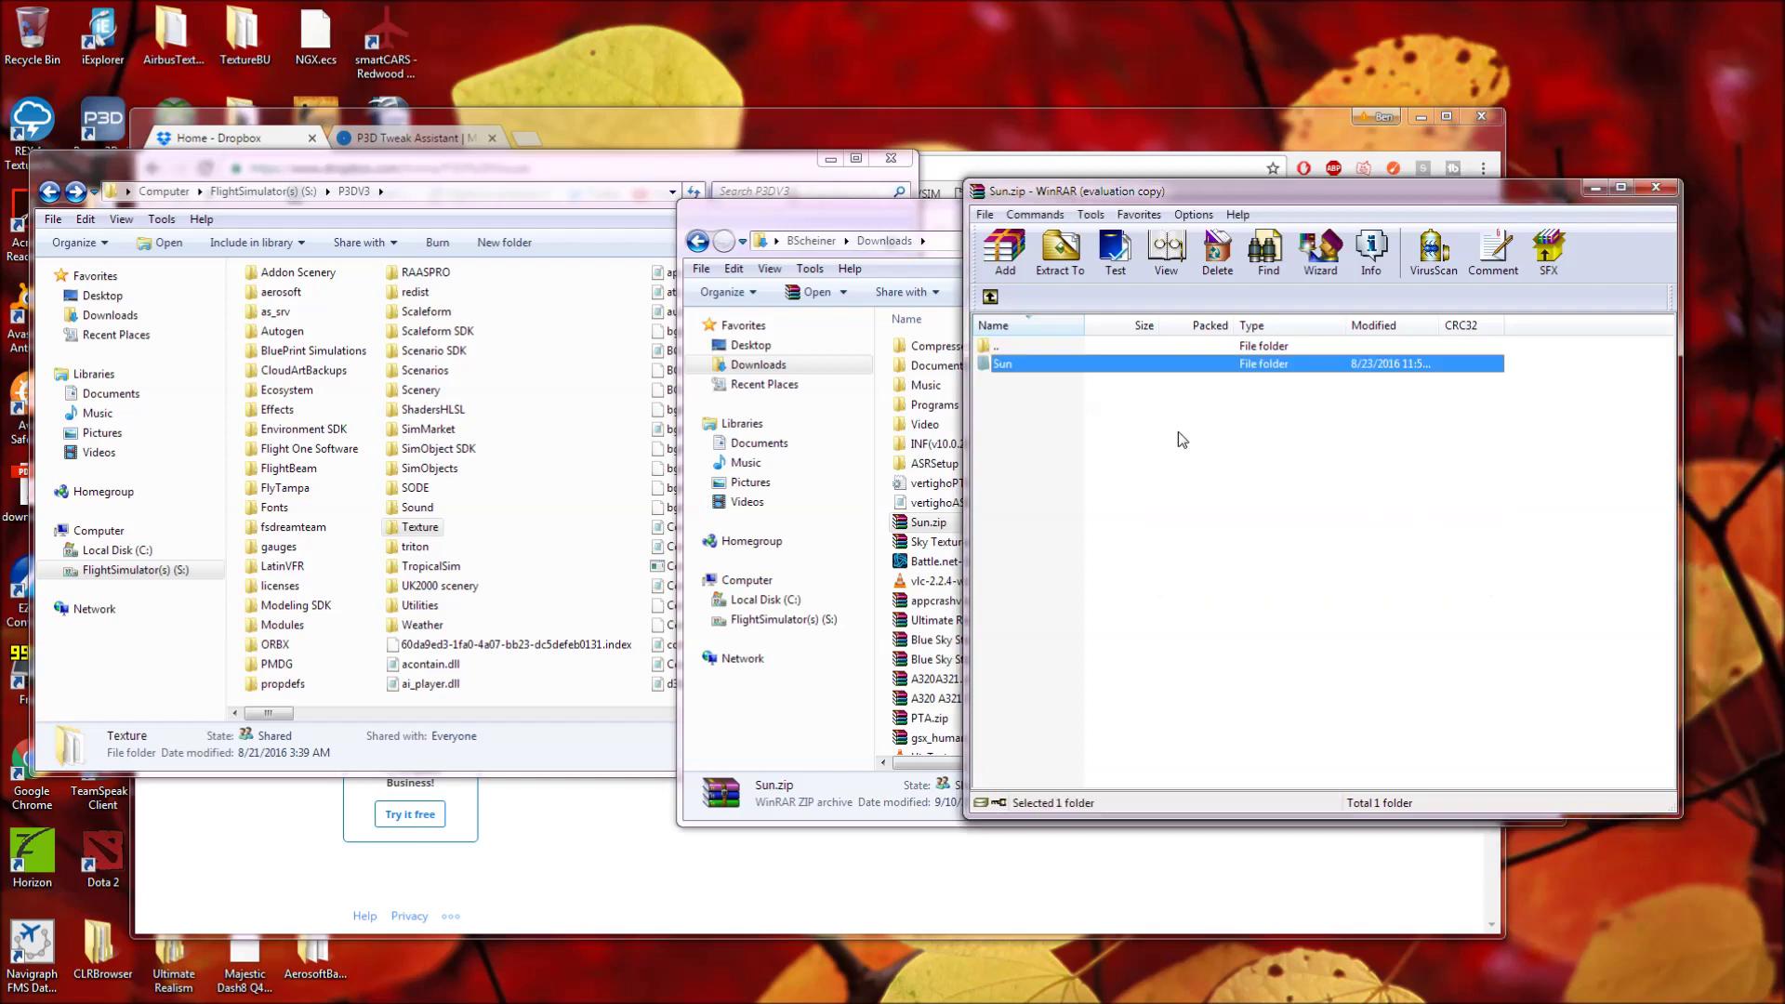
{"action": "double_click", "coordinate": [1009, 365]}
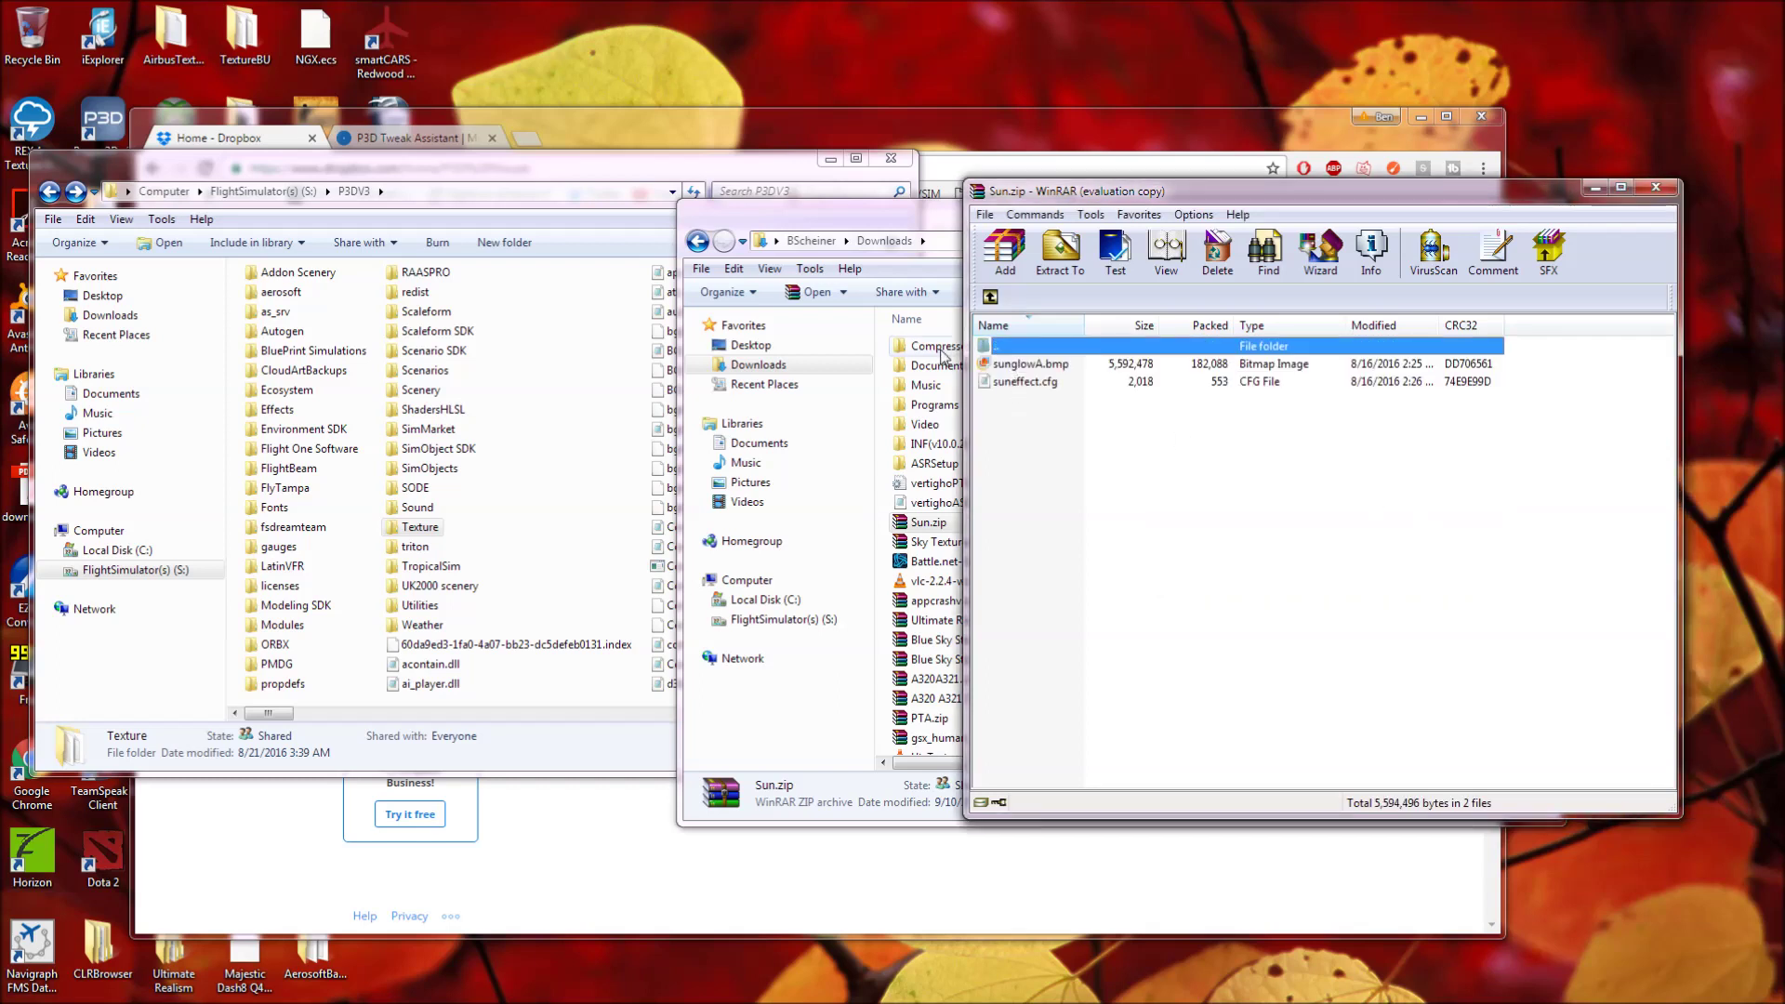
{"action": "left_click_drag", "start_coordinate": [1027, 382], "coordinate": [570, 402]}
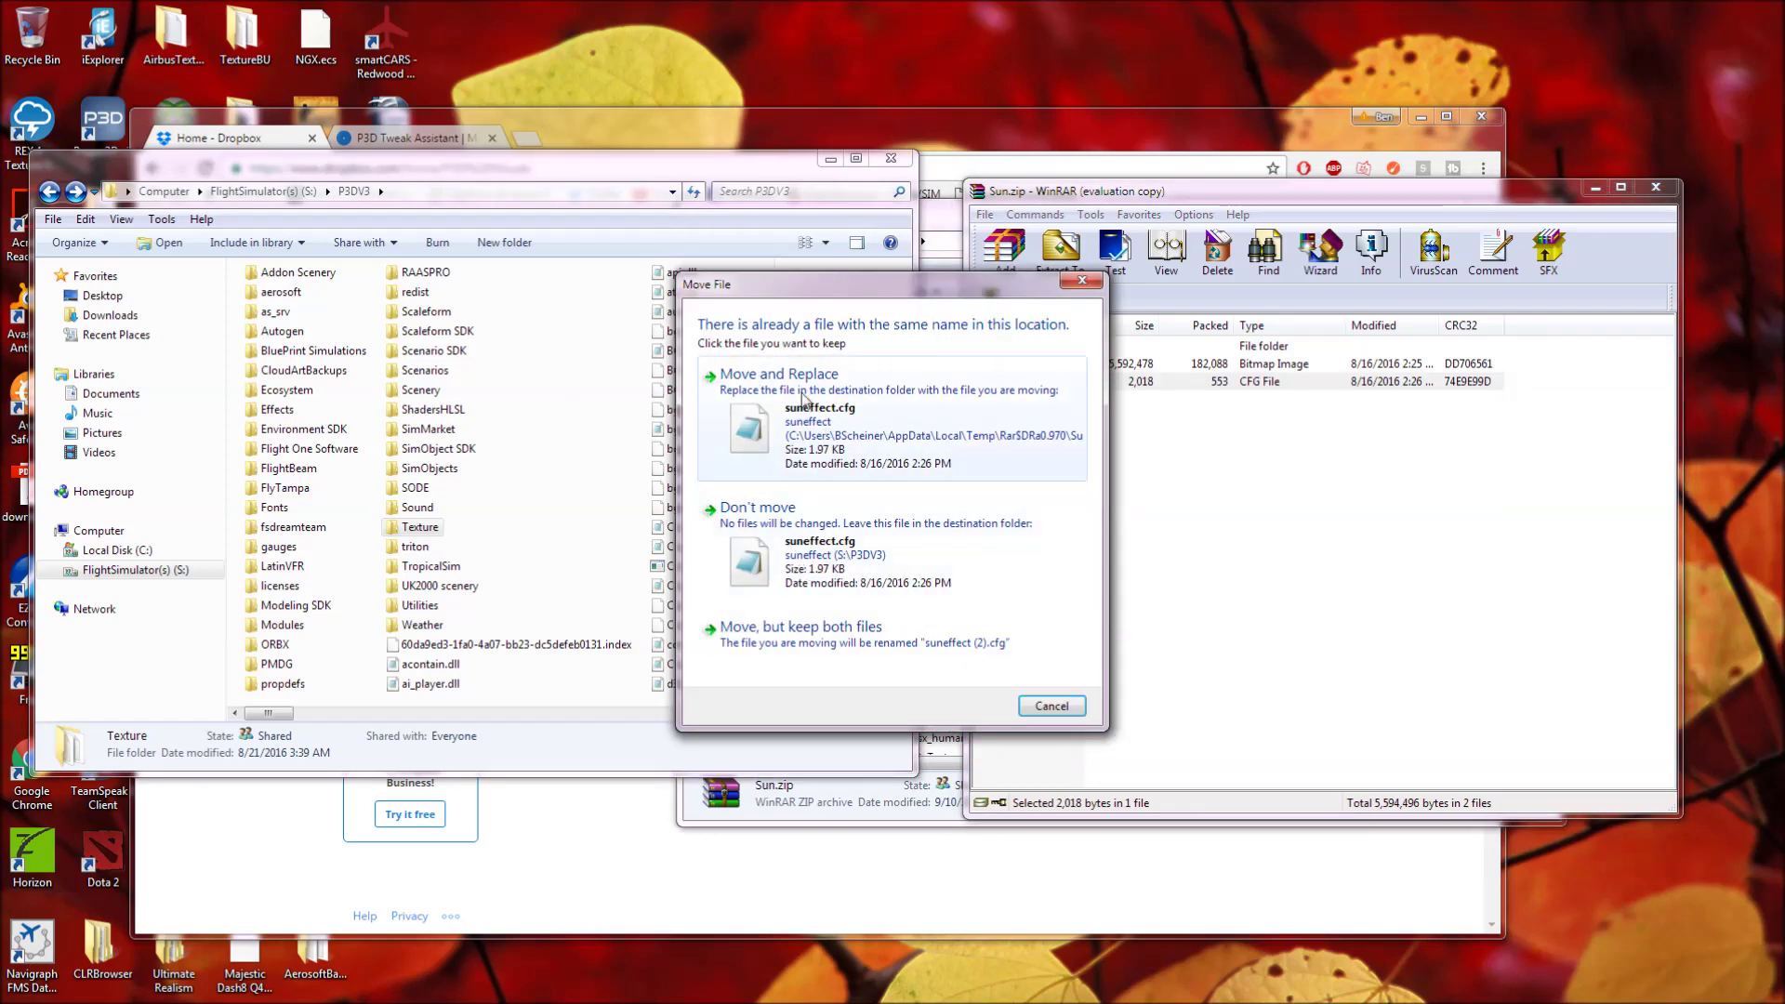
{"action": "left_click", "coordinate": [1065, 706]}
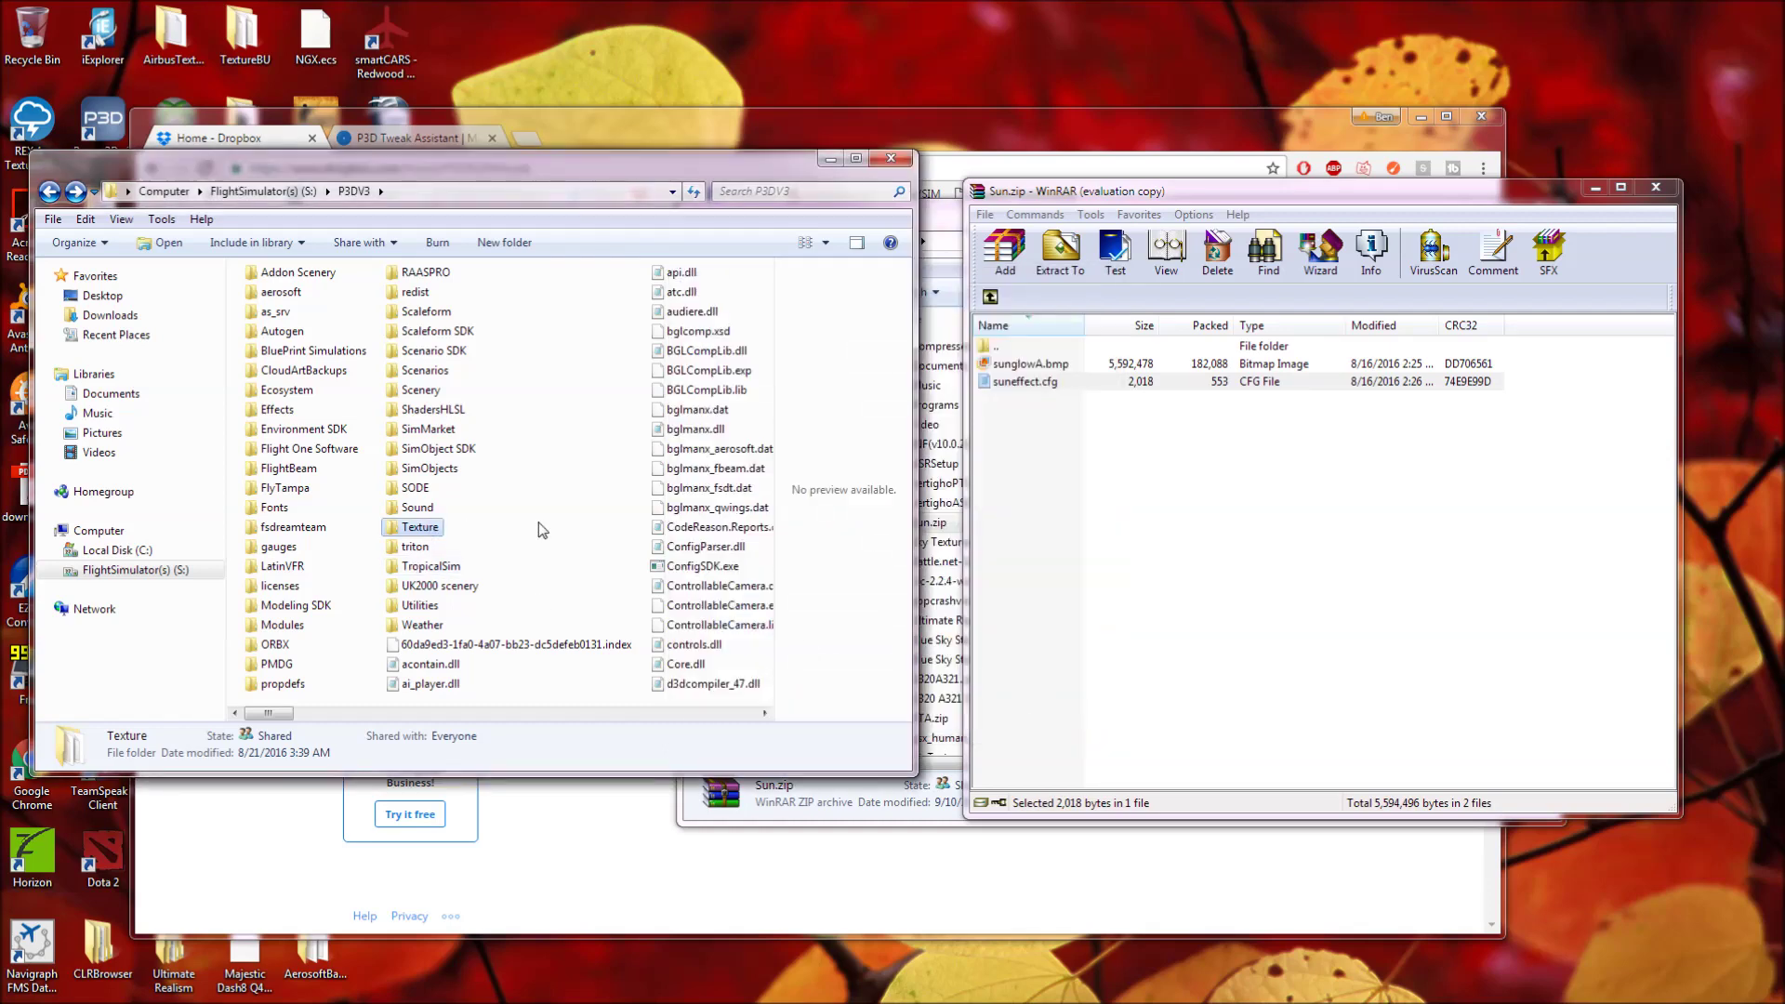
Drag sunglowA.bmp into P3DV3\Texture, cancel replacing the existing copy, and close Sun.zip
{"action": "left_click", "coordinate": [1051, 365]}
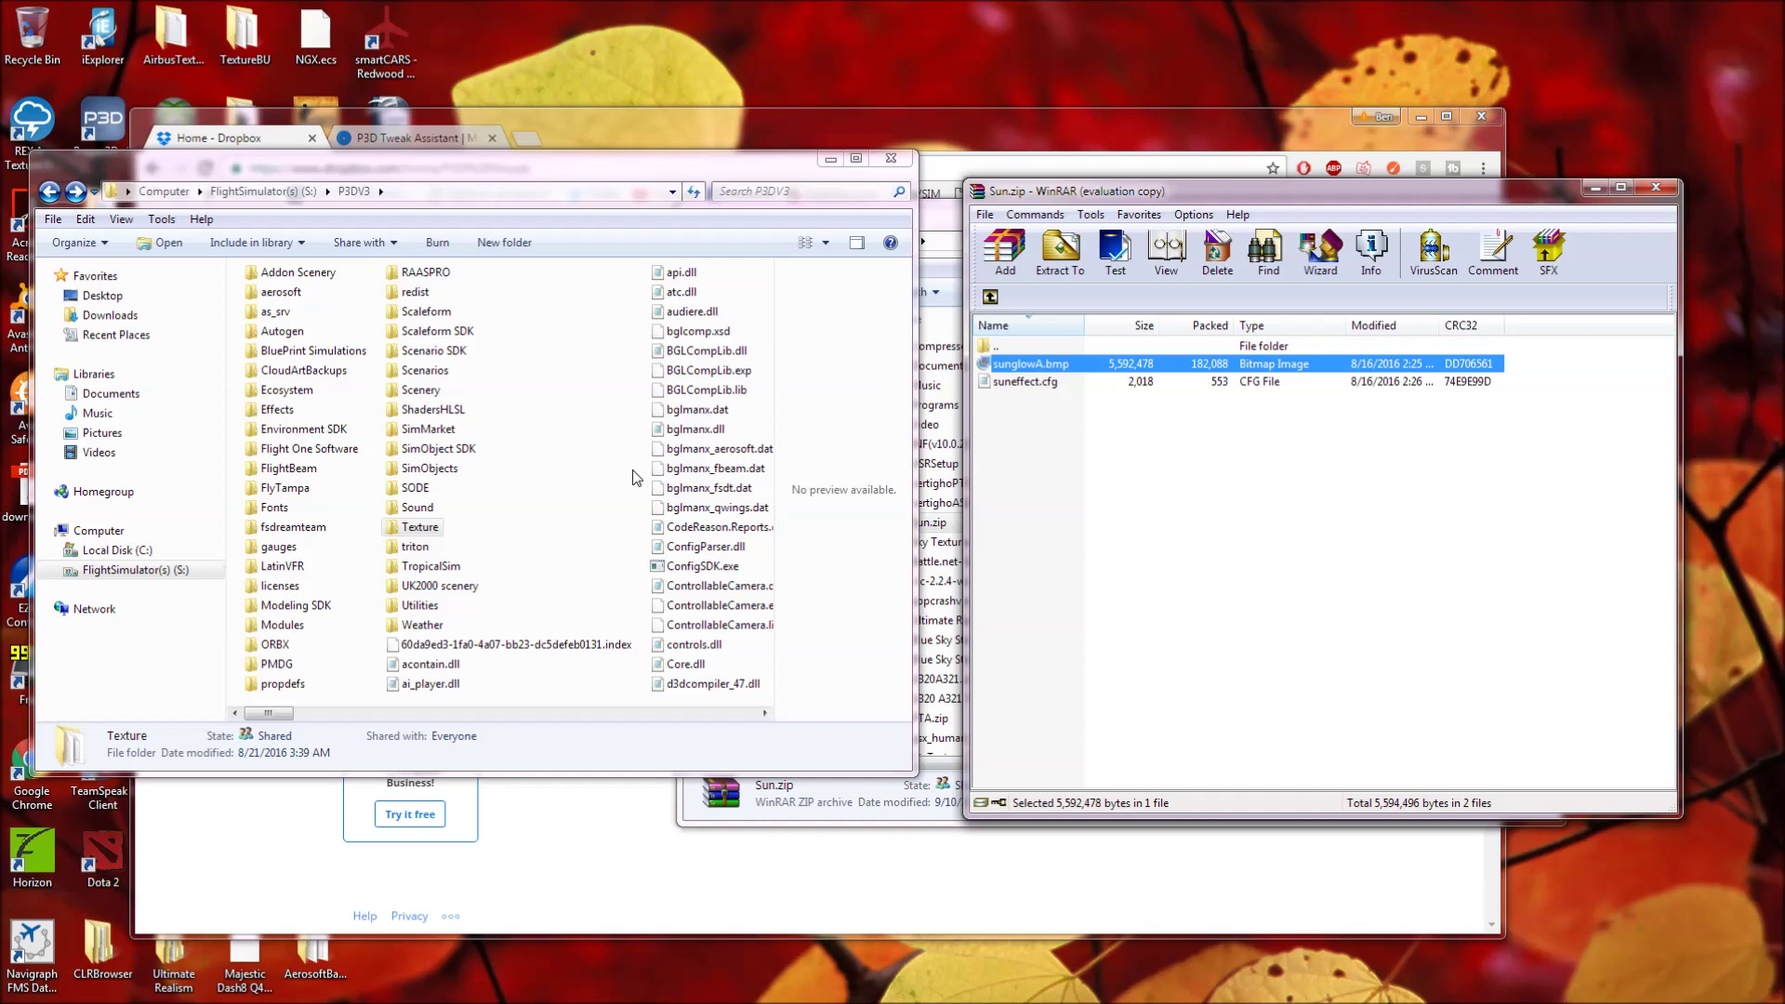
{"action": "left_click_drag", "start_coordinate": [1016, 363], "coordinate": [435, 538]}
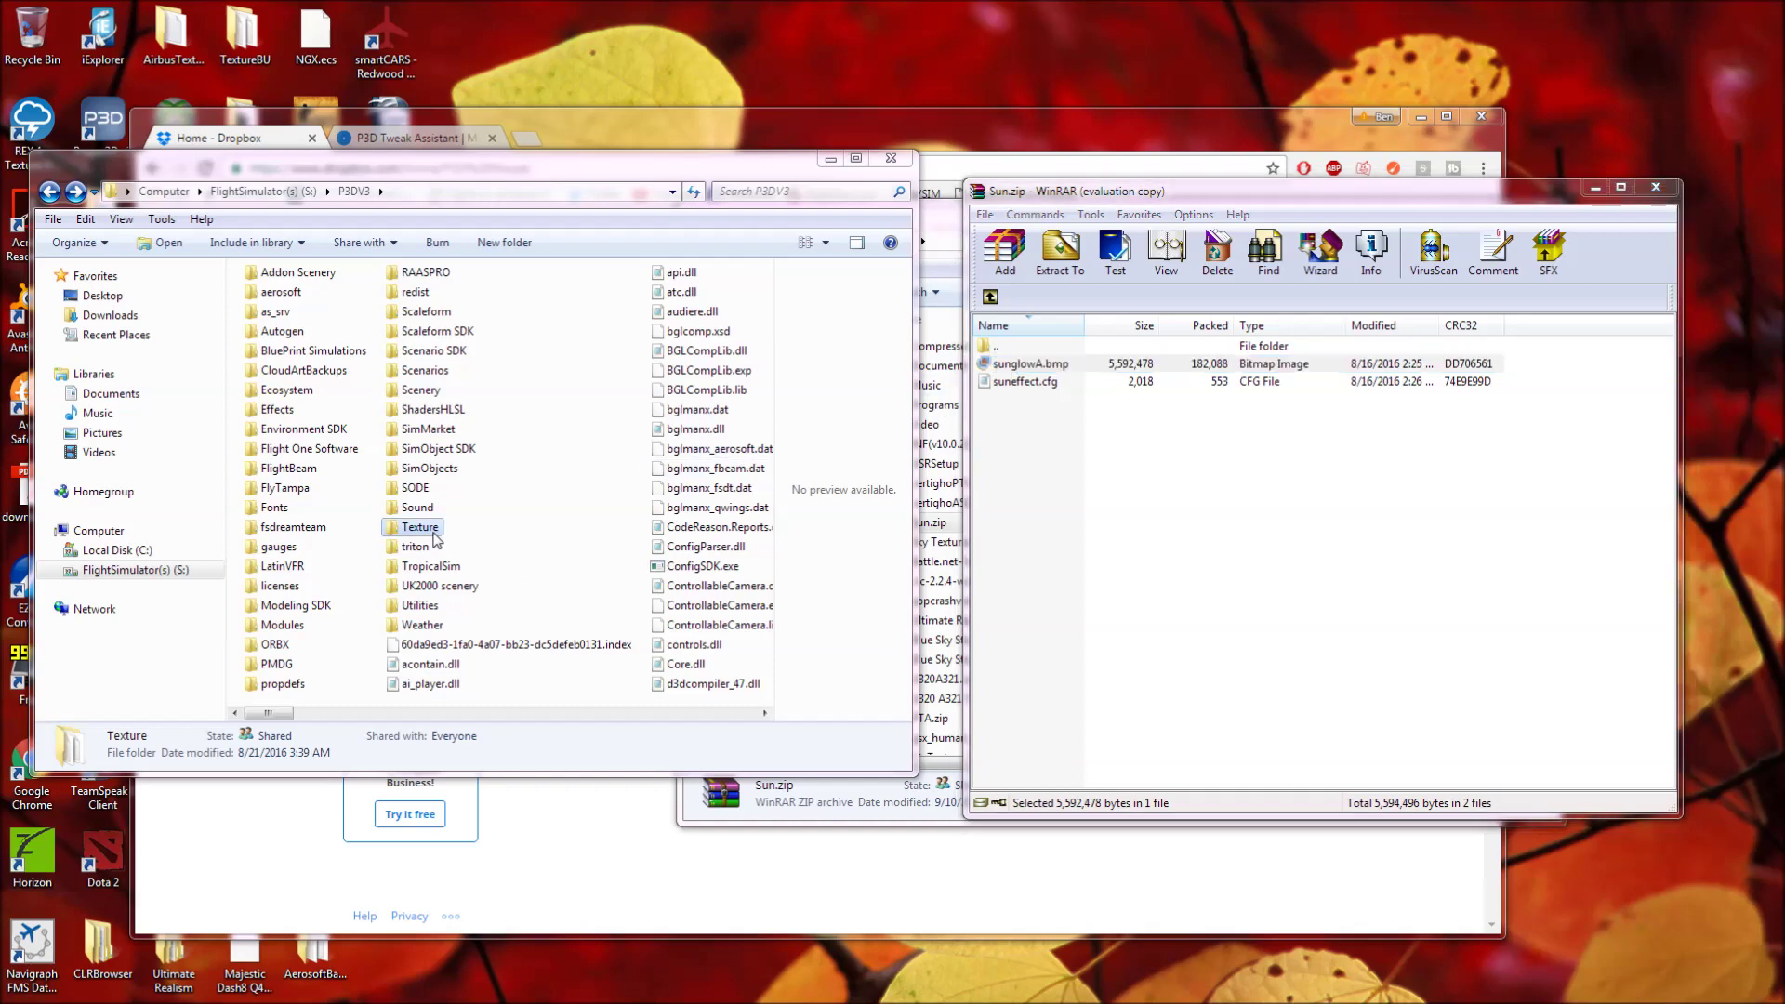
{"action": "double_click", "coordinate": [420, 528]}
{"action": "left_click_drag", "start_coordinate": [1049, 367], "coordinate": [658, 397]}
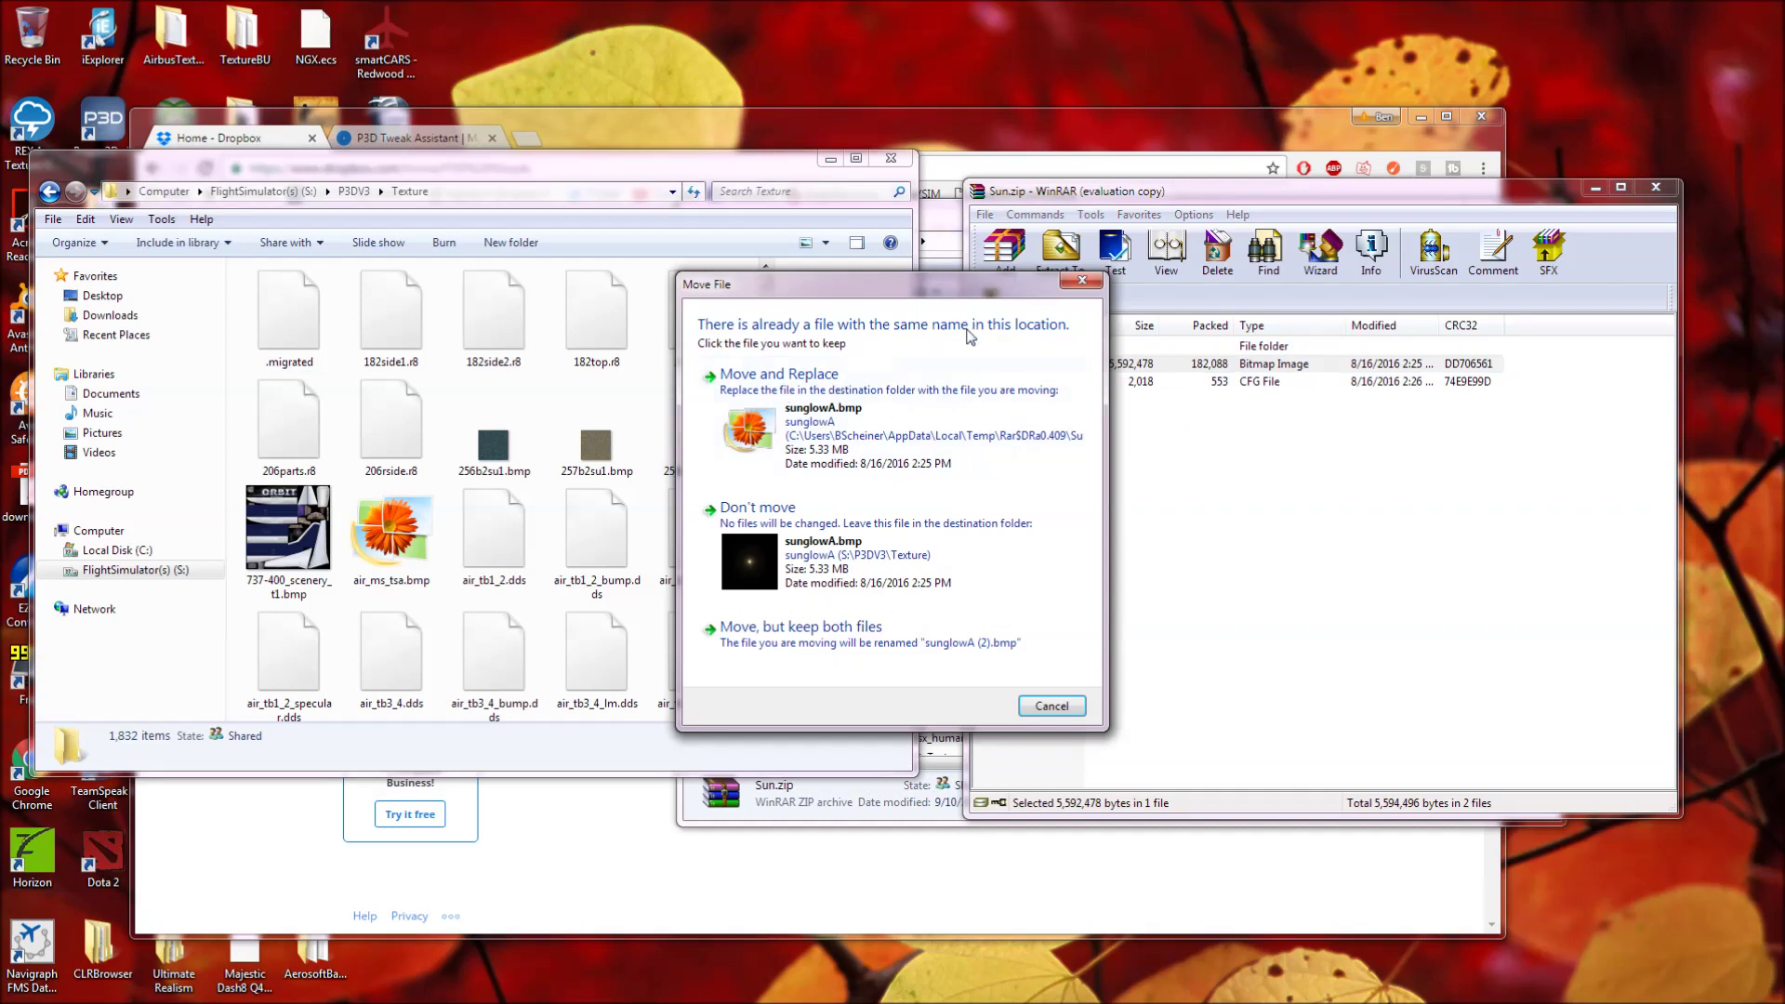
{"action": "left_click", "coordinate": [1082, 281]}
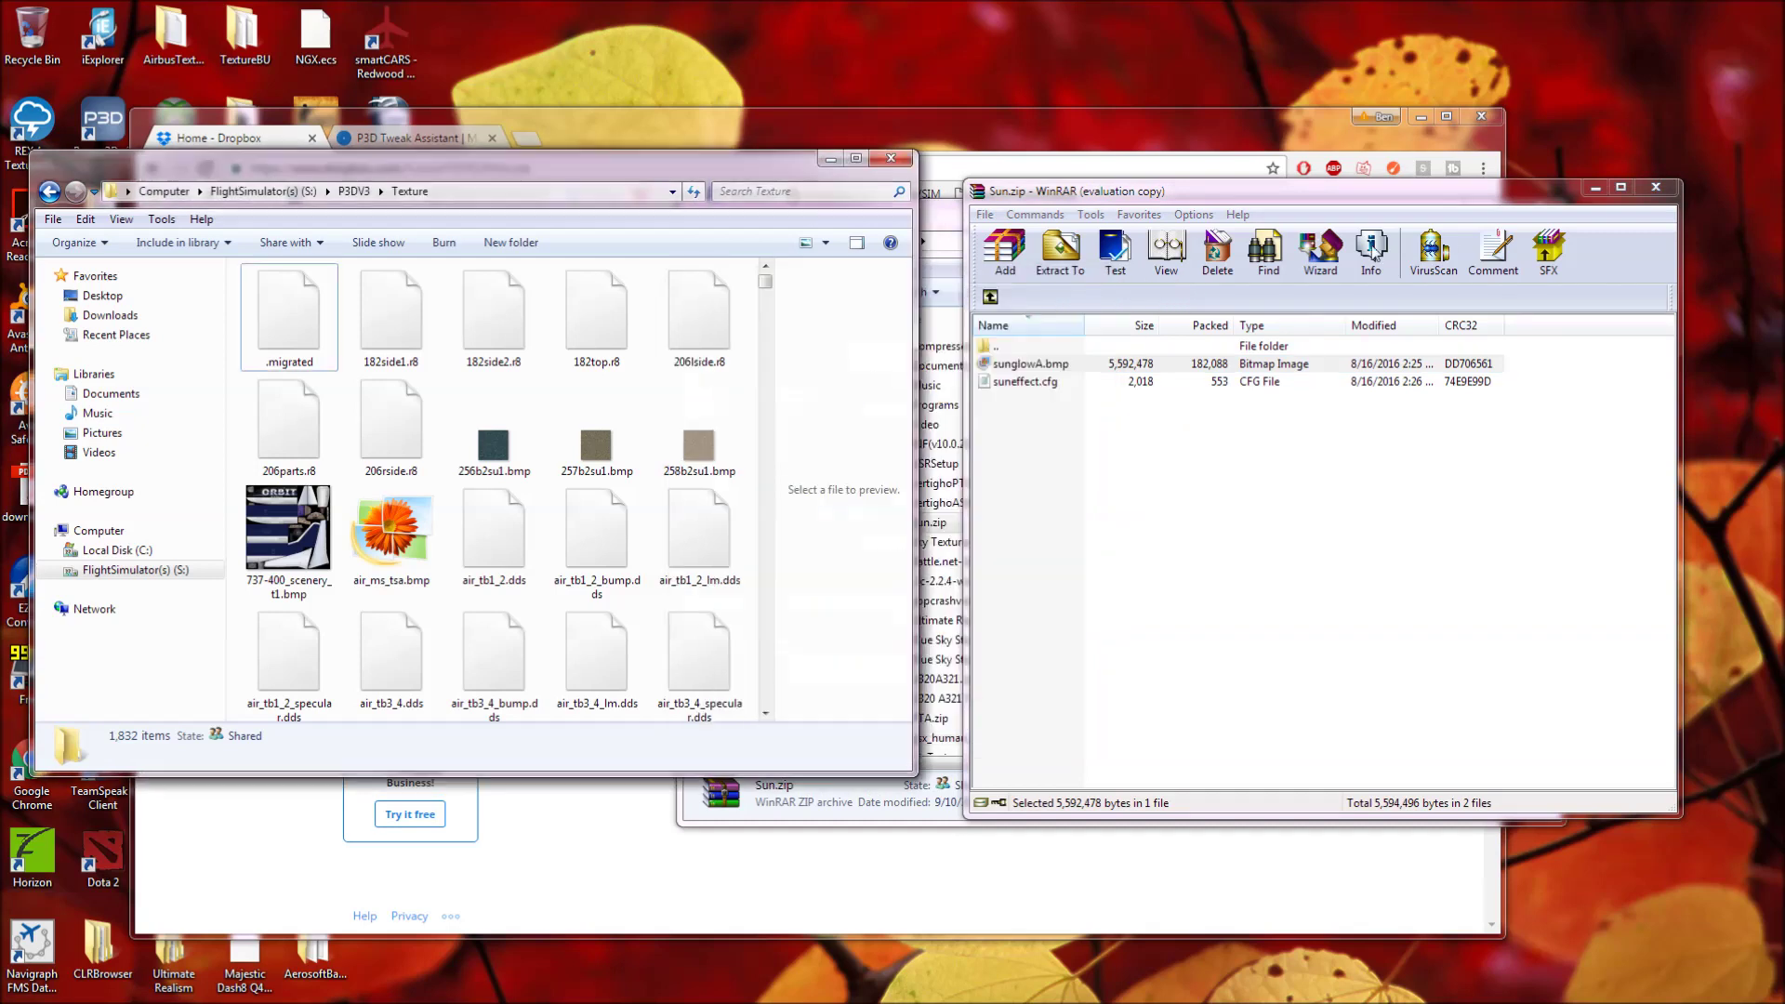
{"action": "left_click", "coordinate": [1657, 189]}
Put away the Texture, Downloads and Dropbox windows and return to REX4 Texture Direct
{"action": "left_click", "coordinate": [831, 159]}
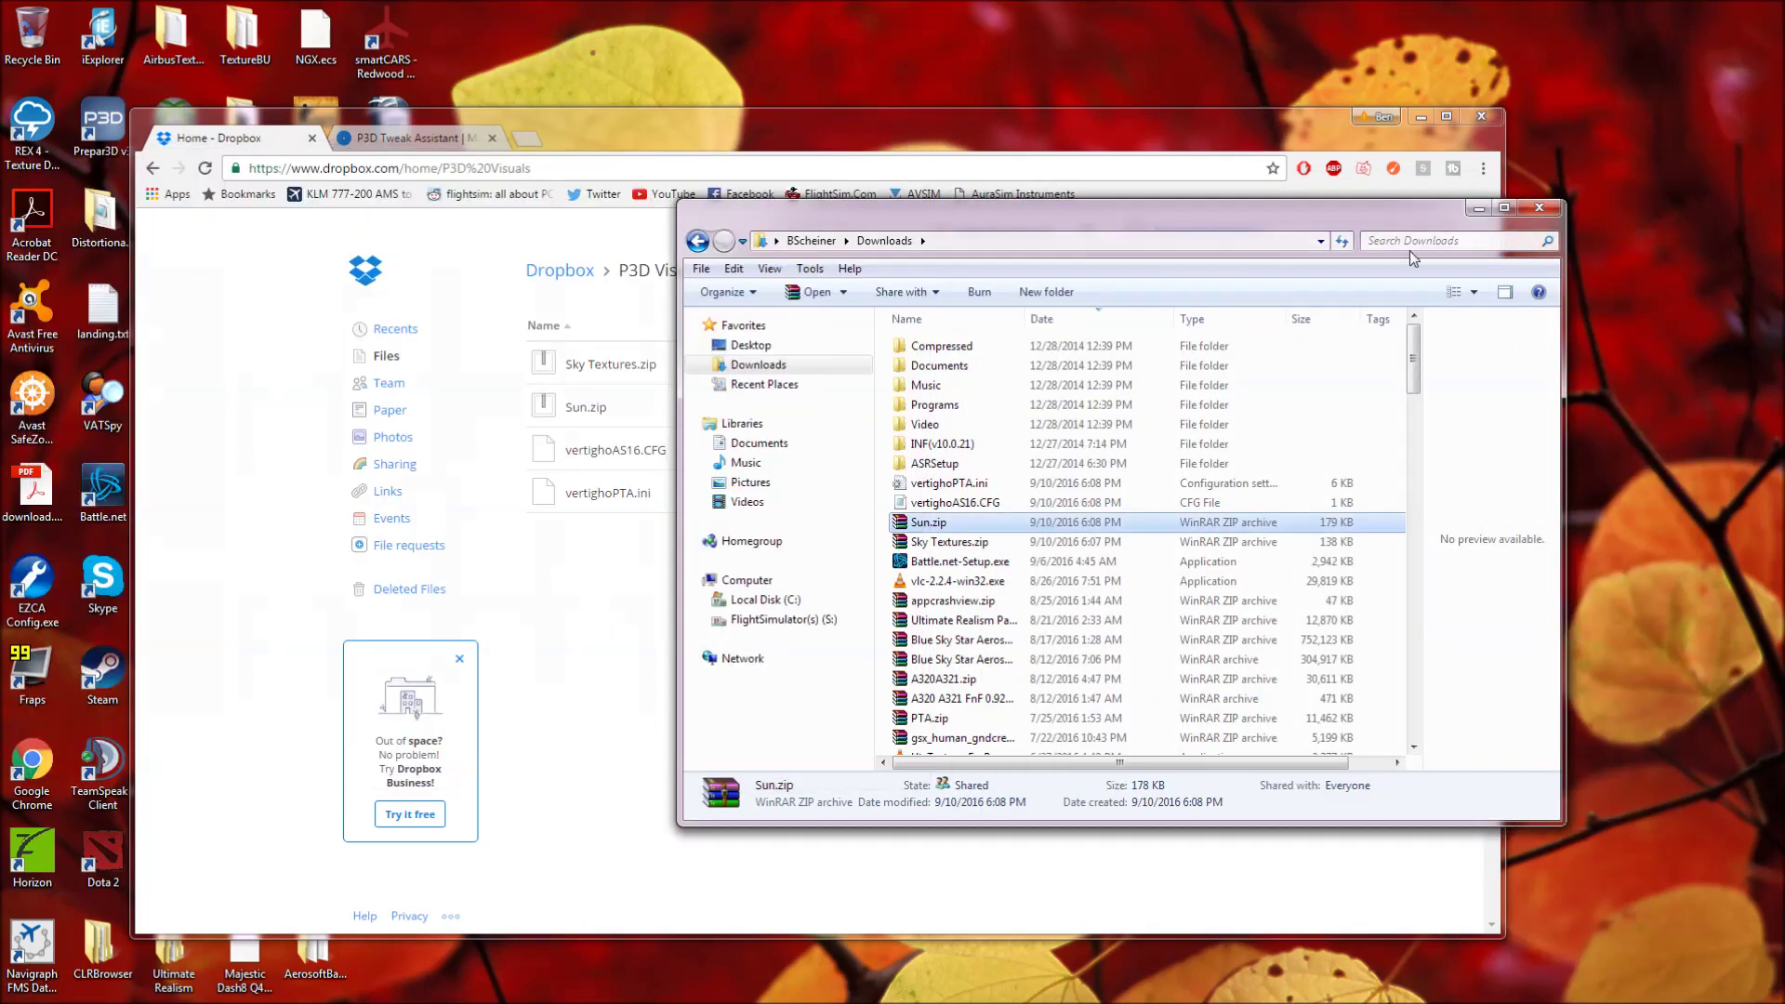
{"action": "left_click", "coordinate": [1479, 207]}
{"action": "left_click", "coordinate": [1421, 116]}
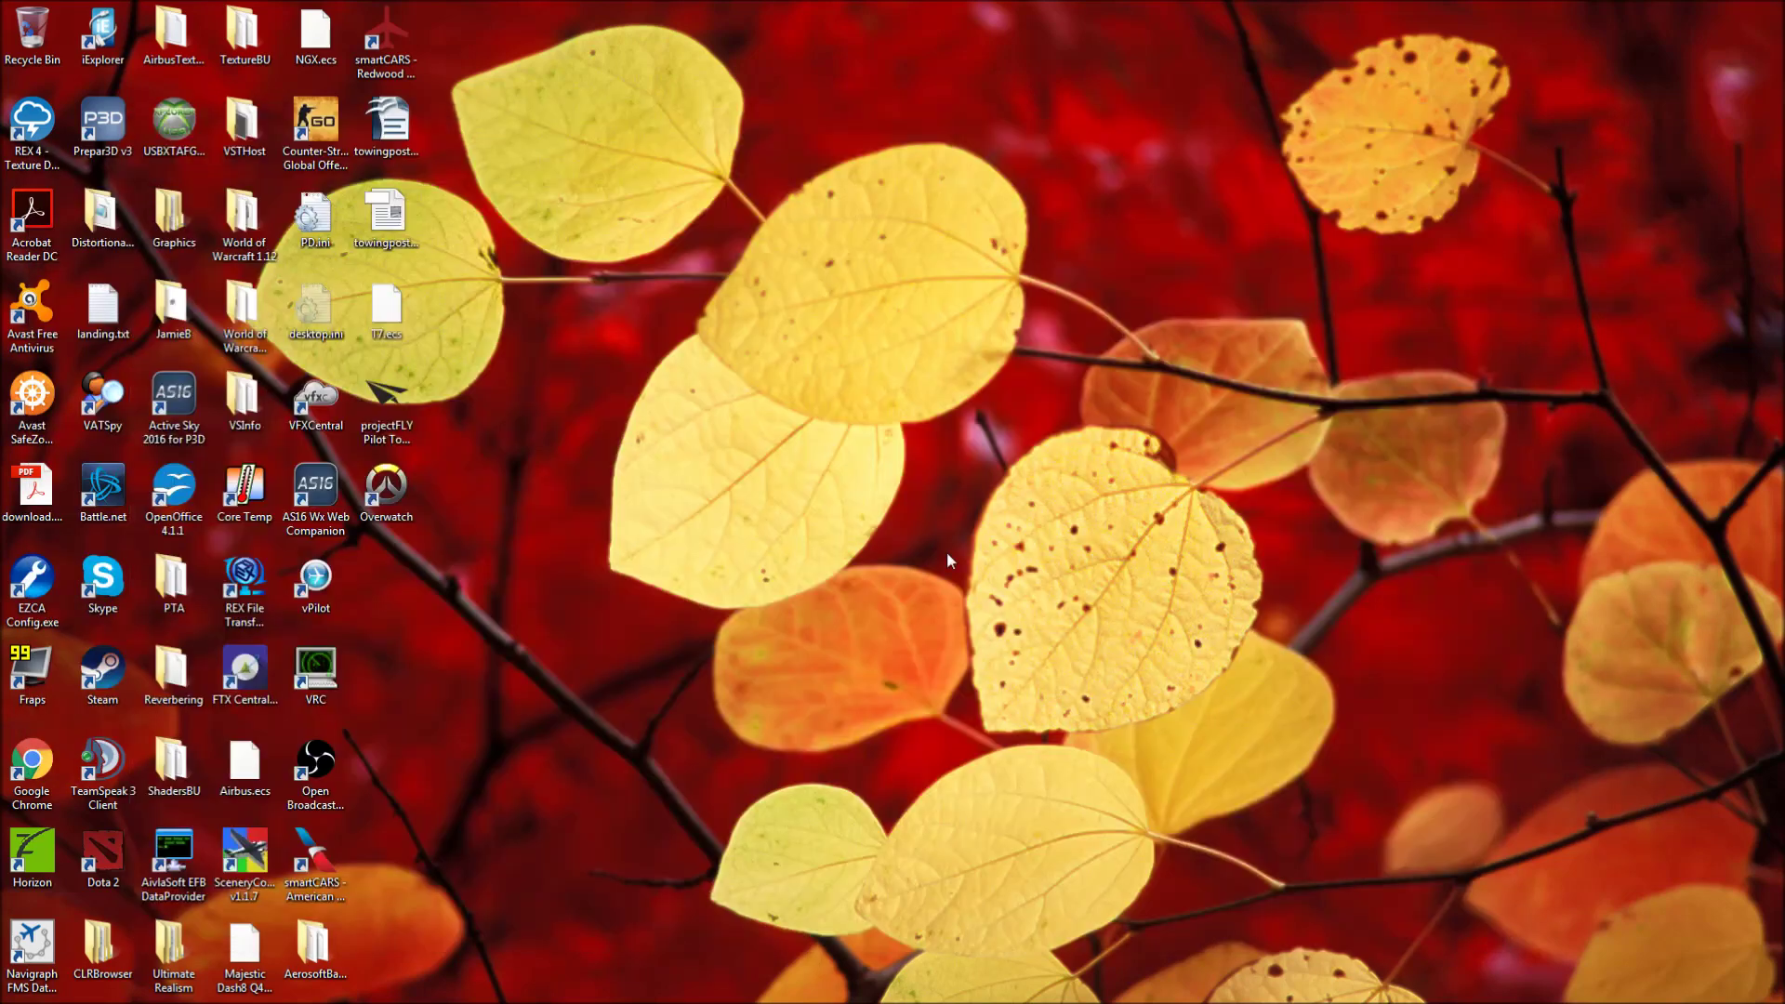
{"action": "left_click", "coordinate": [542, 986]}
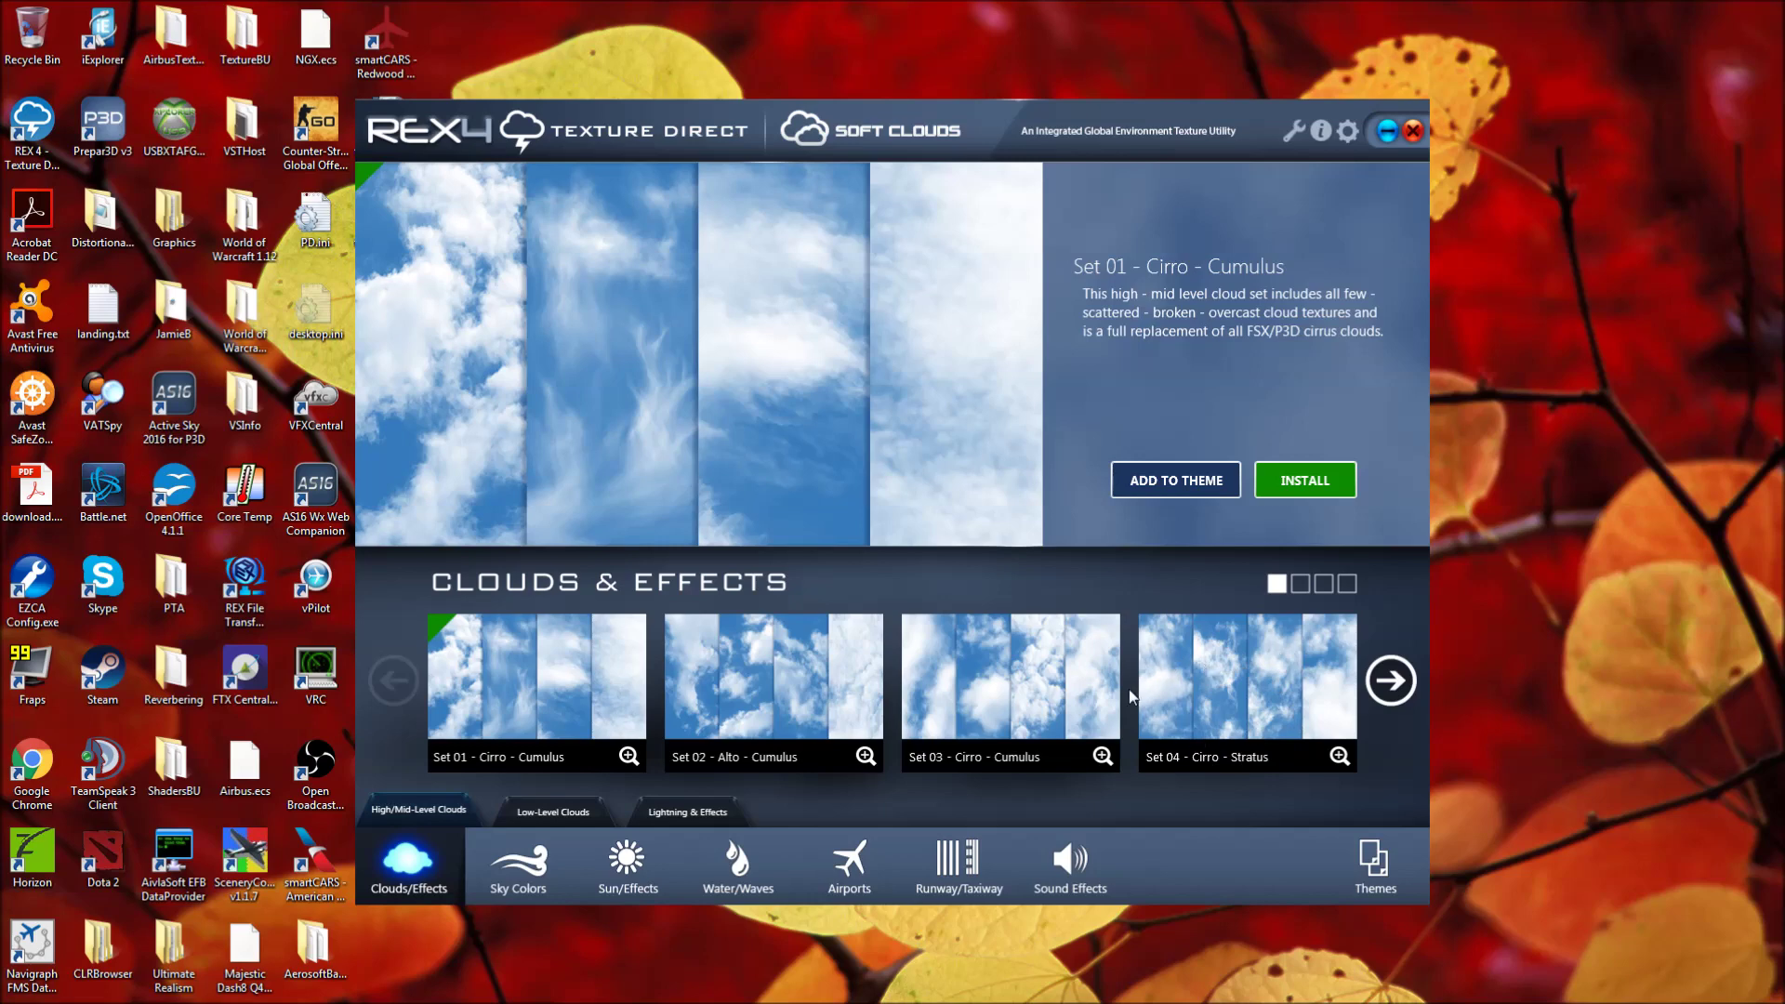
Page through the high-level cloud sets, then switch to the low-level cloud sets
{"action": "left_click", "coordinate": [1391, 680]}
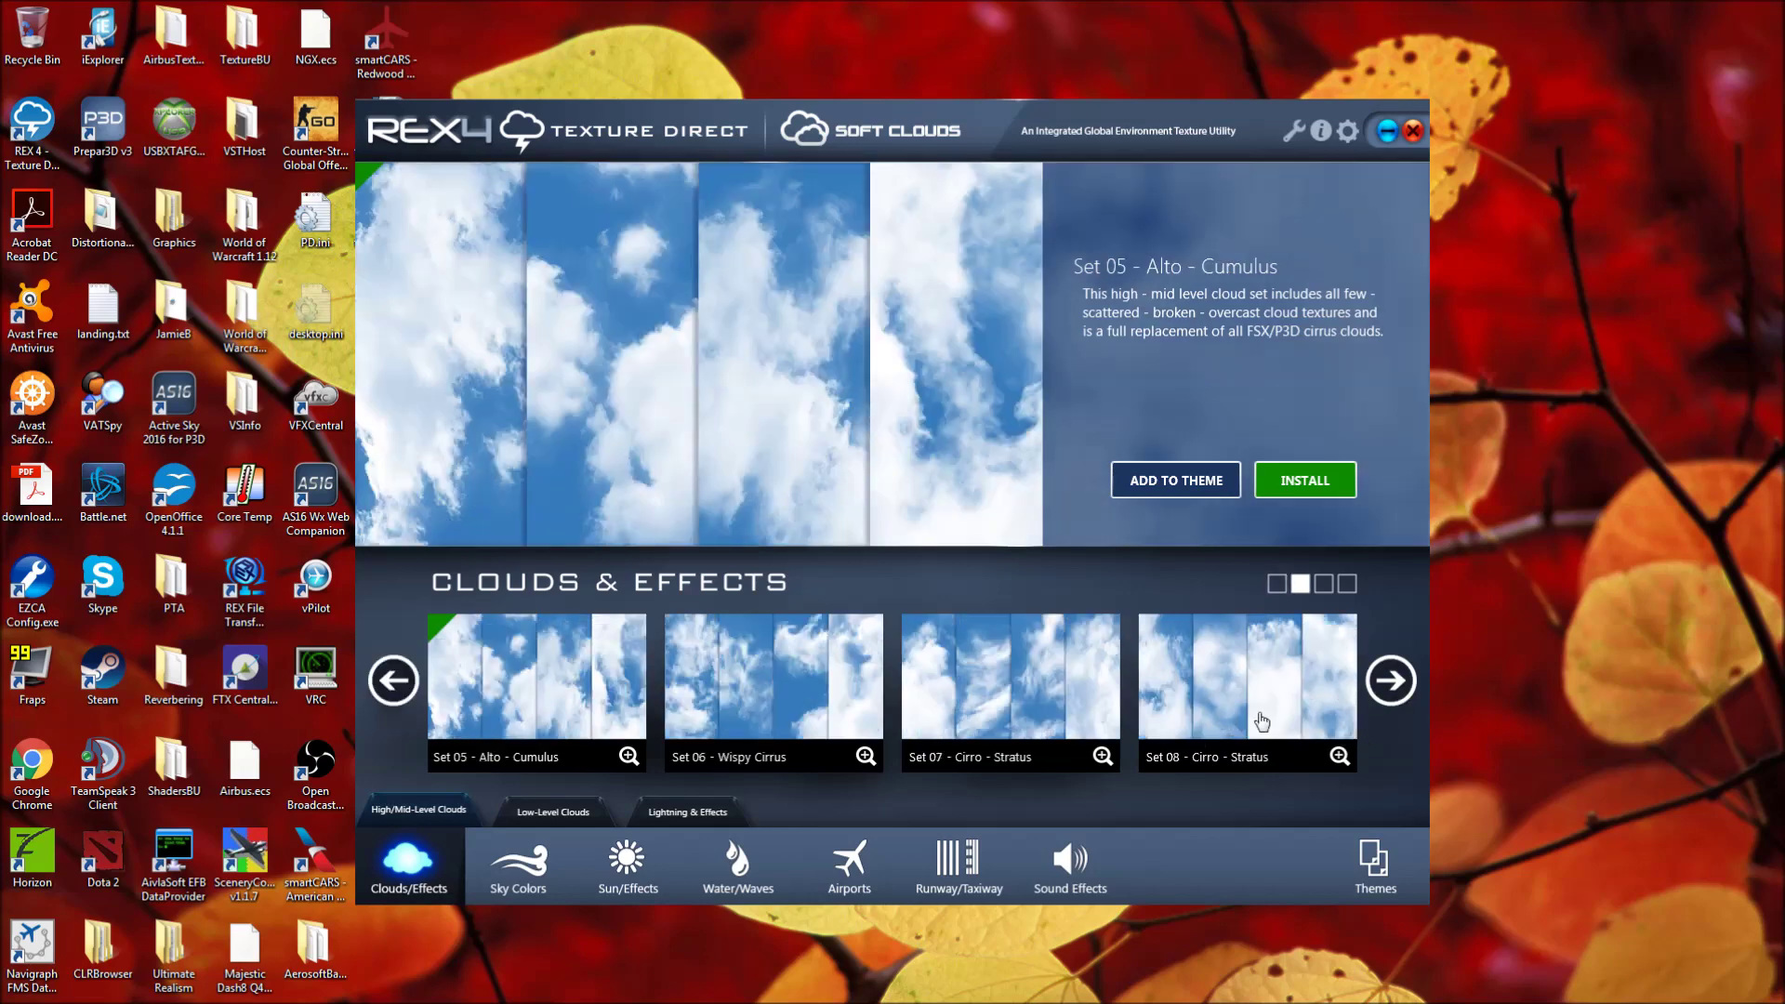
{"action": "left_click", "coordinate": [394, 680]}
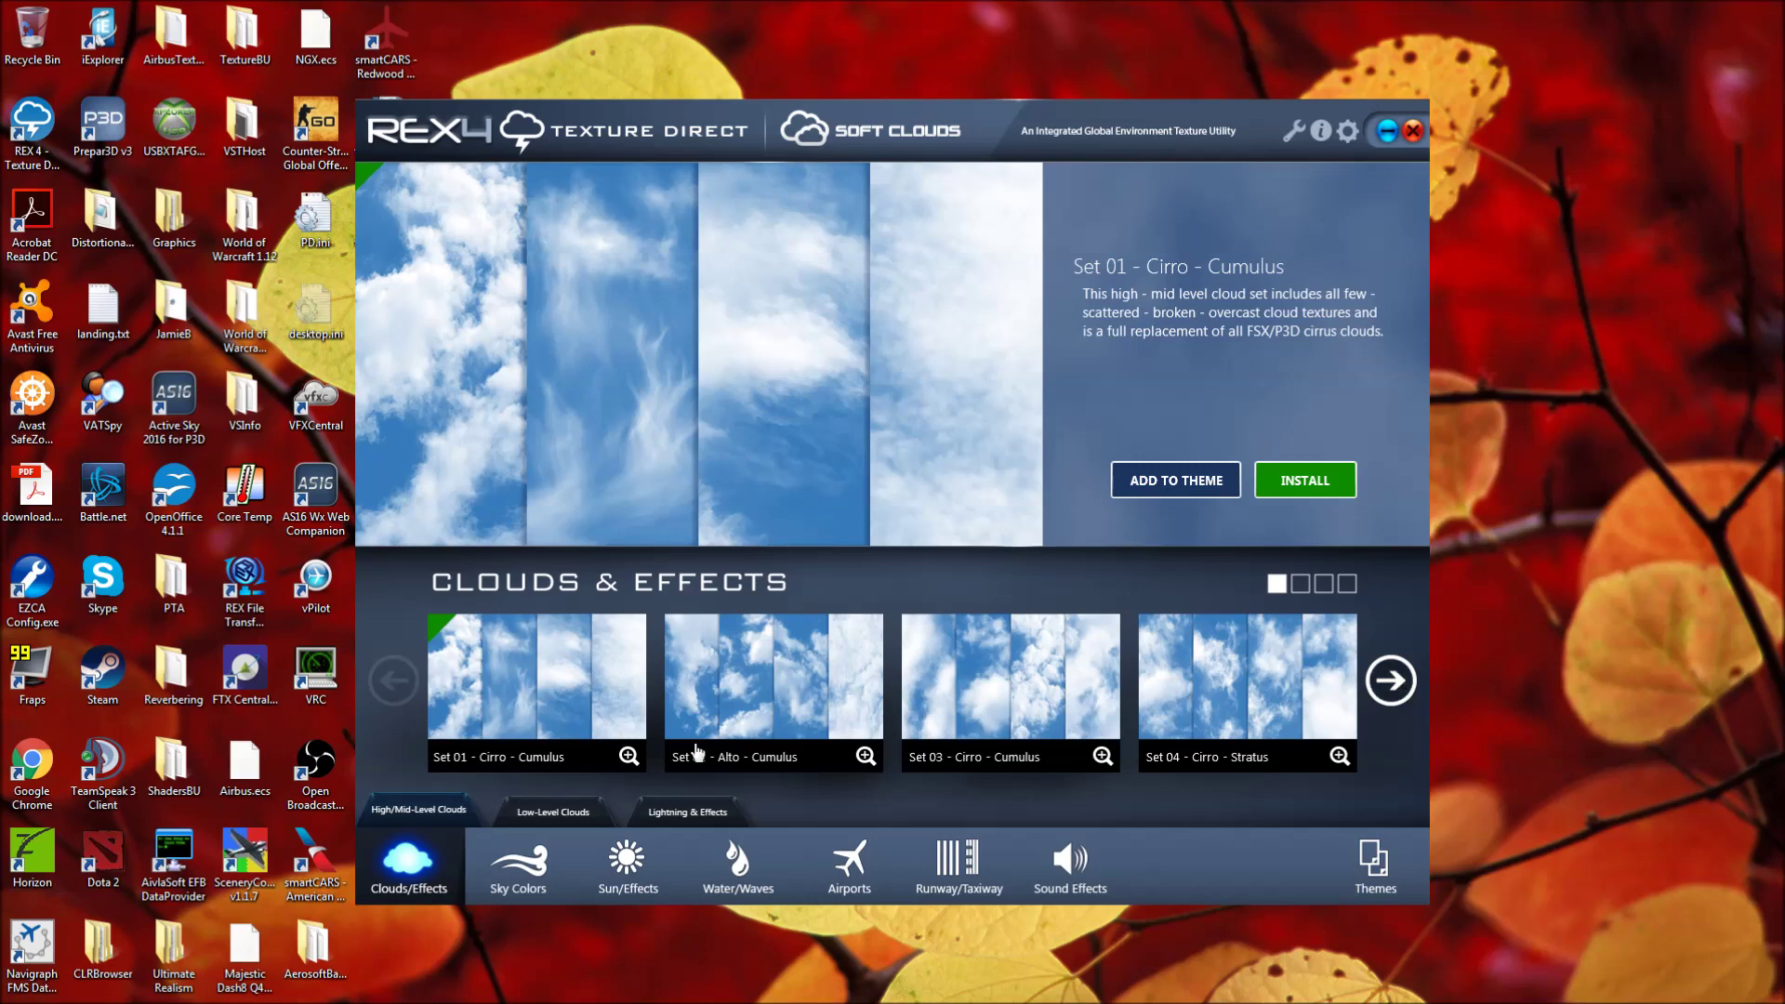
{"action": "left_click", "coordinate": [554, 810]}
Page to low-level sets 21–24, preview Set 24 - Soft Clouds, and minimize REX4
{"action": "left_click", "coordinate": [1392, 680]}
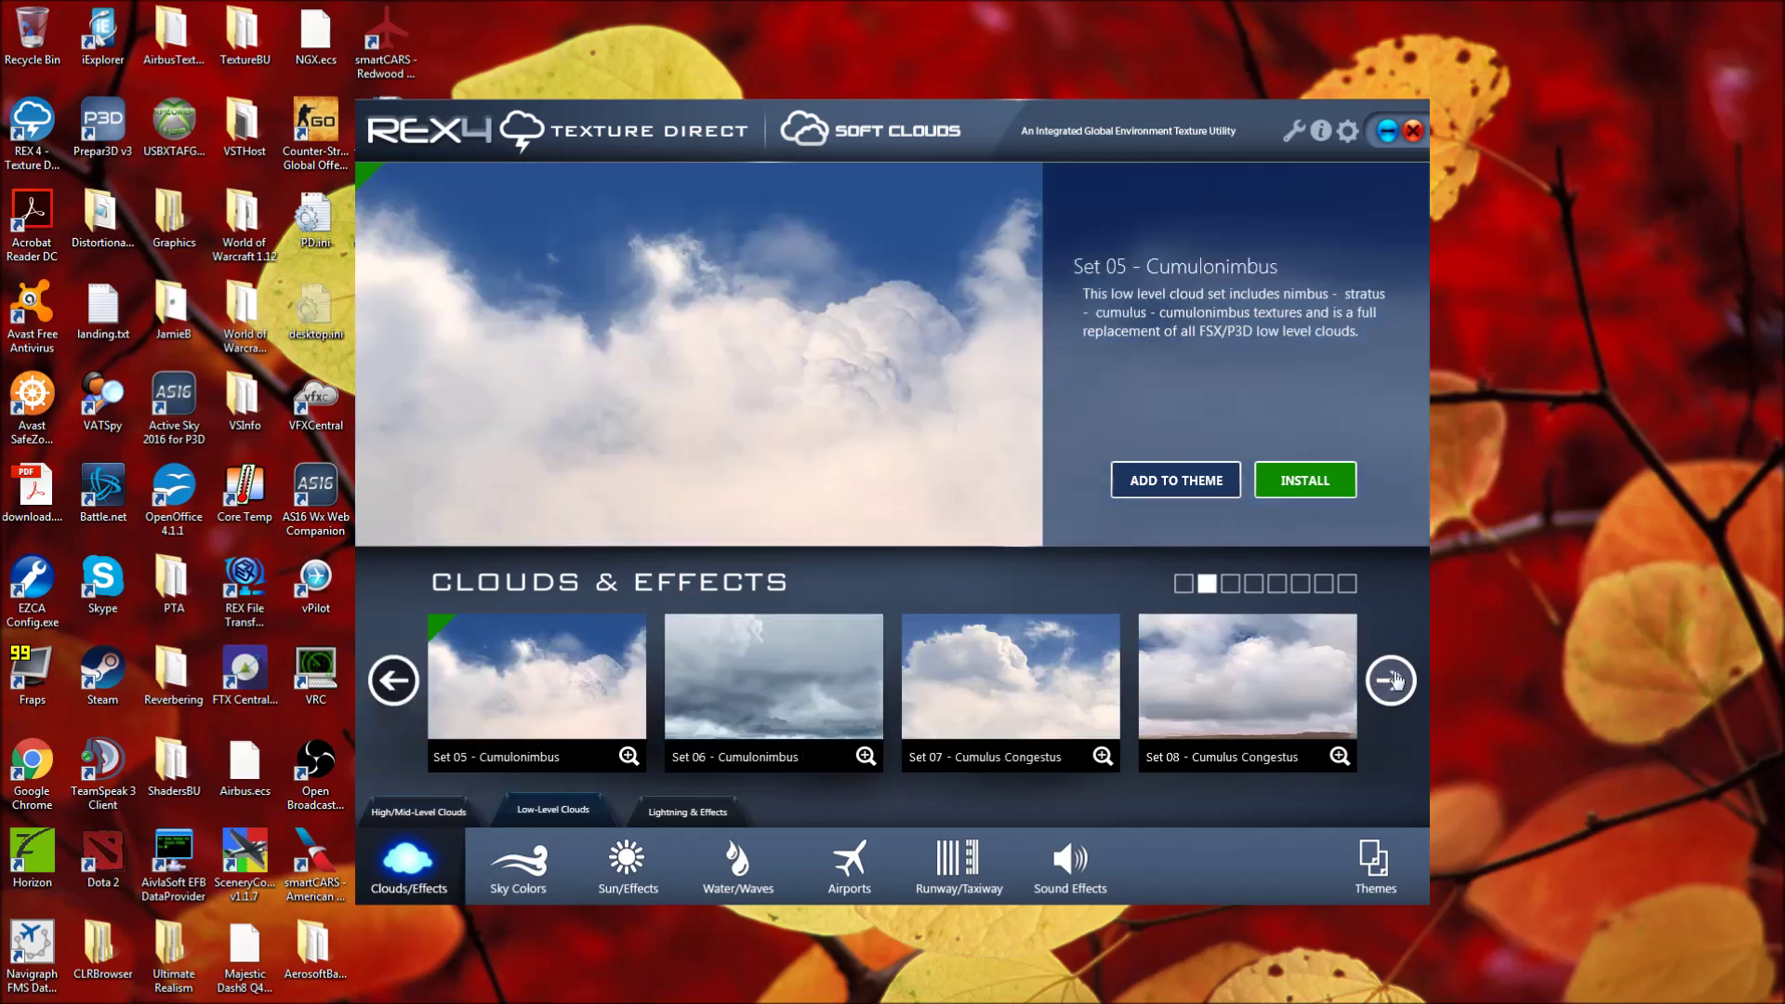
{"action": "left_click", "coordinate": [1391, 680]}
{"action": "left_click", "coordinate": [1391, 680]}
{"action": "left_click", "coordinate": [1391, 680]}
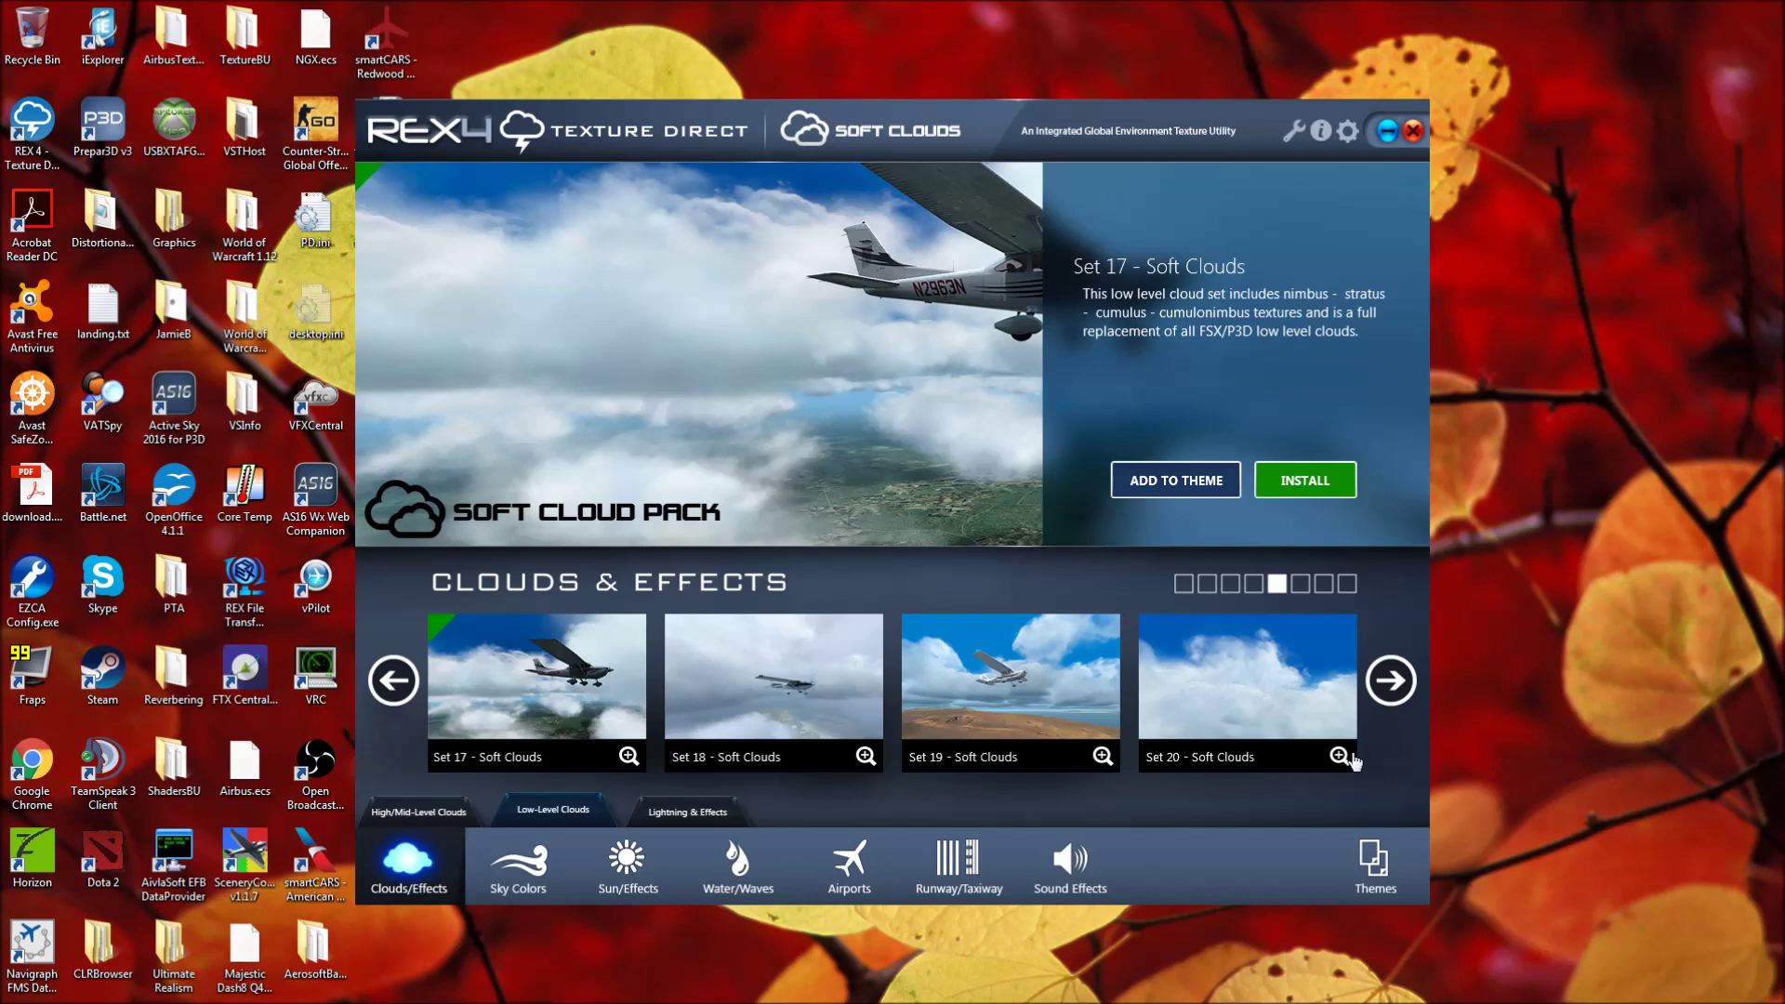
{"action": "left_click", "coordinate": [1391, 696]}
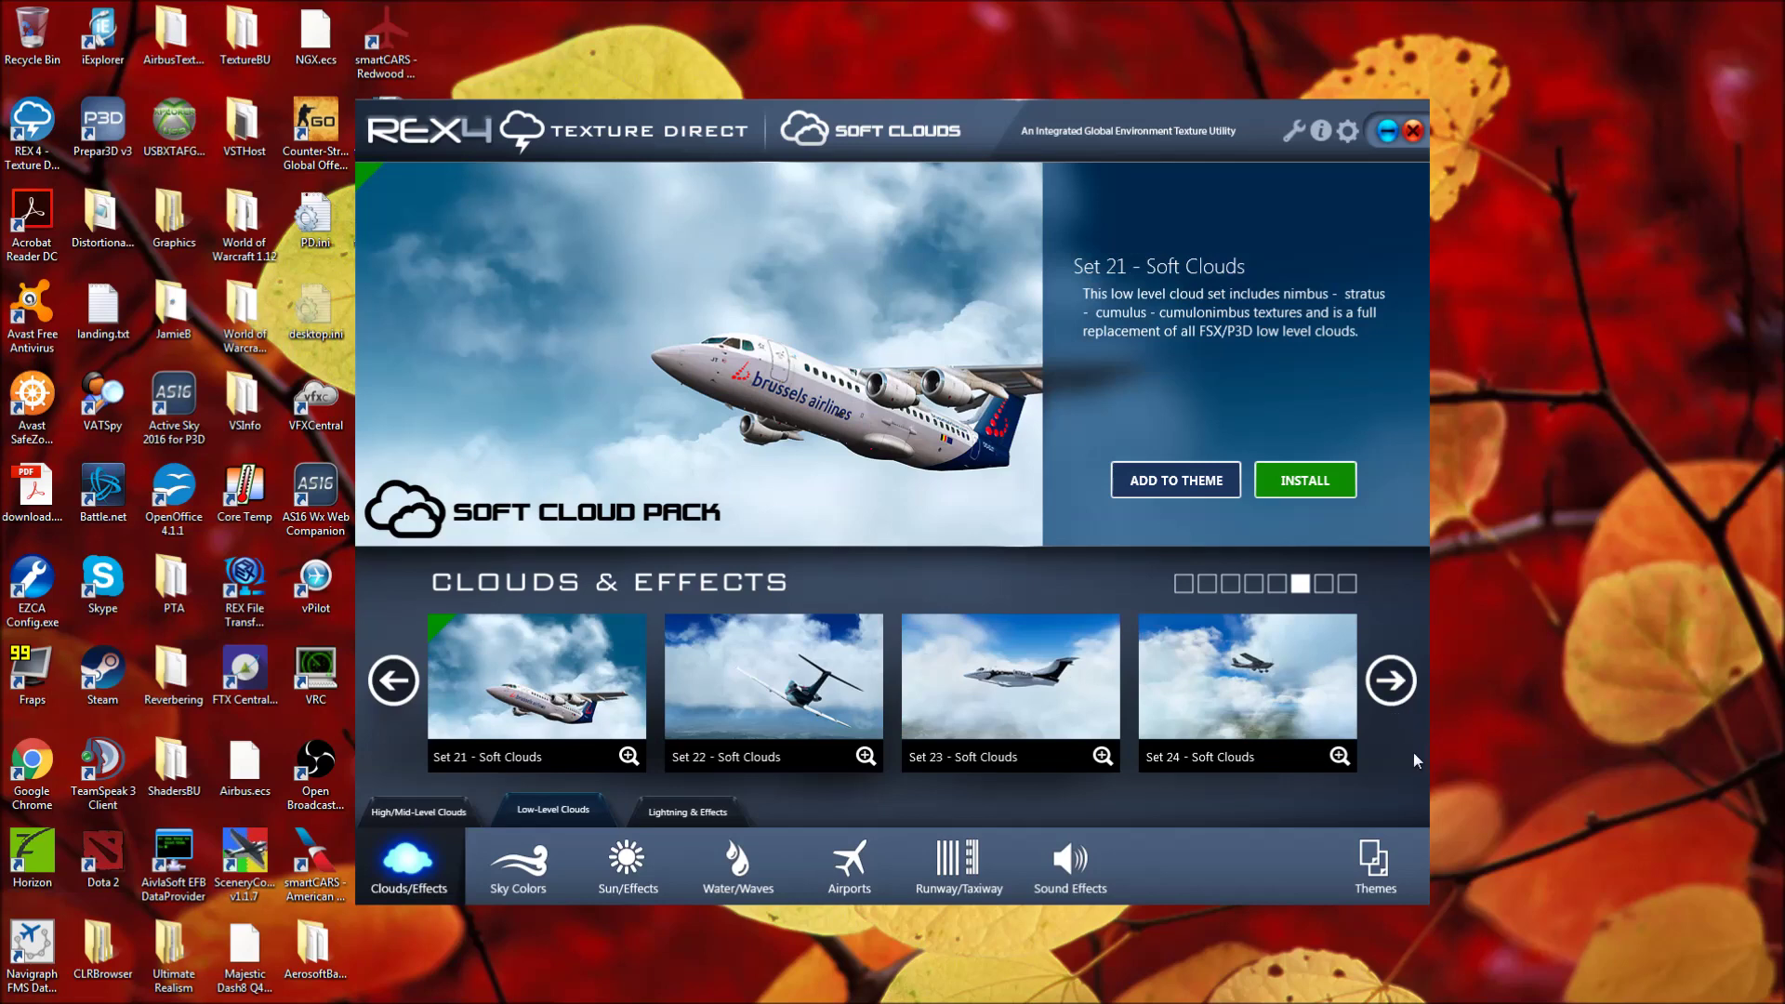
{"action": "left_click", "coordinate": [1287, 709]}
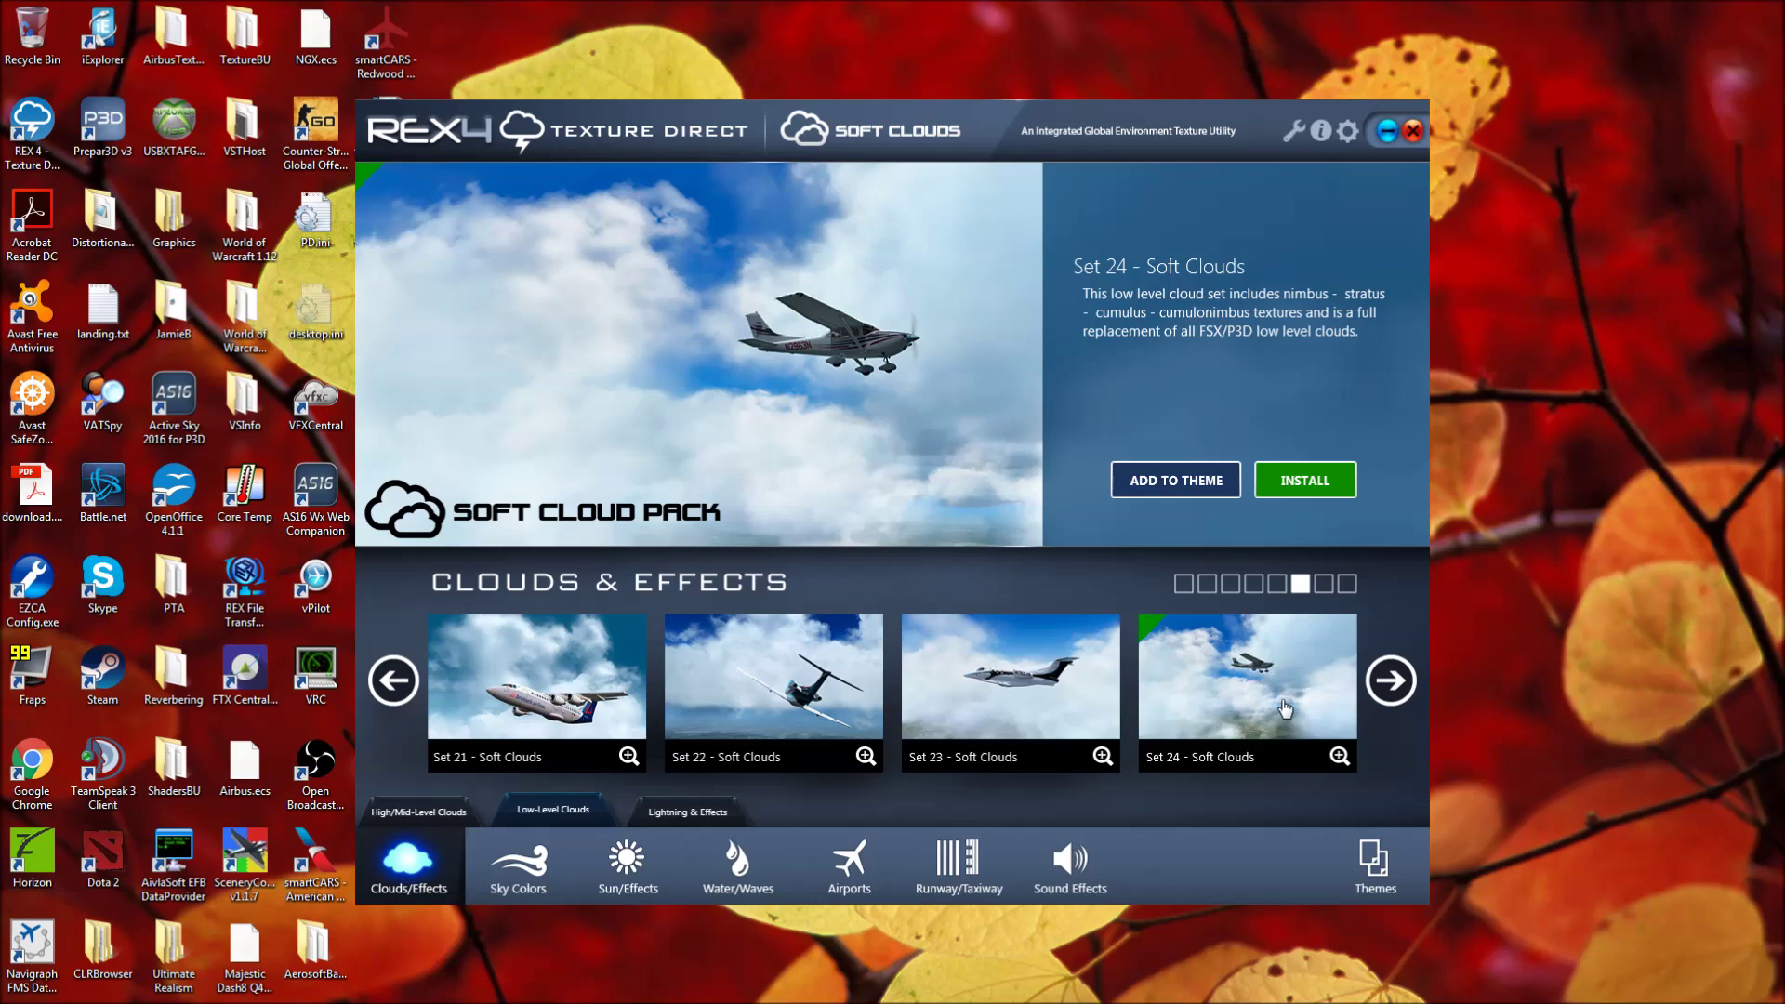
{"action": "left_click", "coordinate": [1386, 133]}
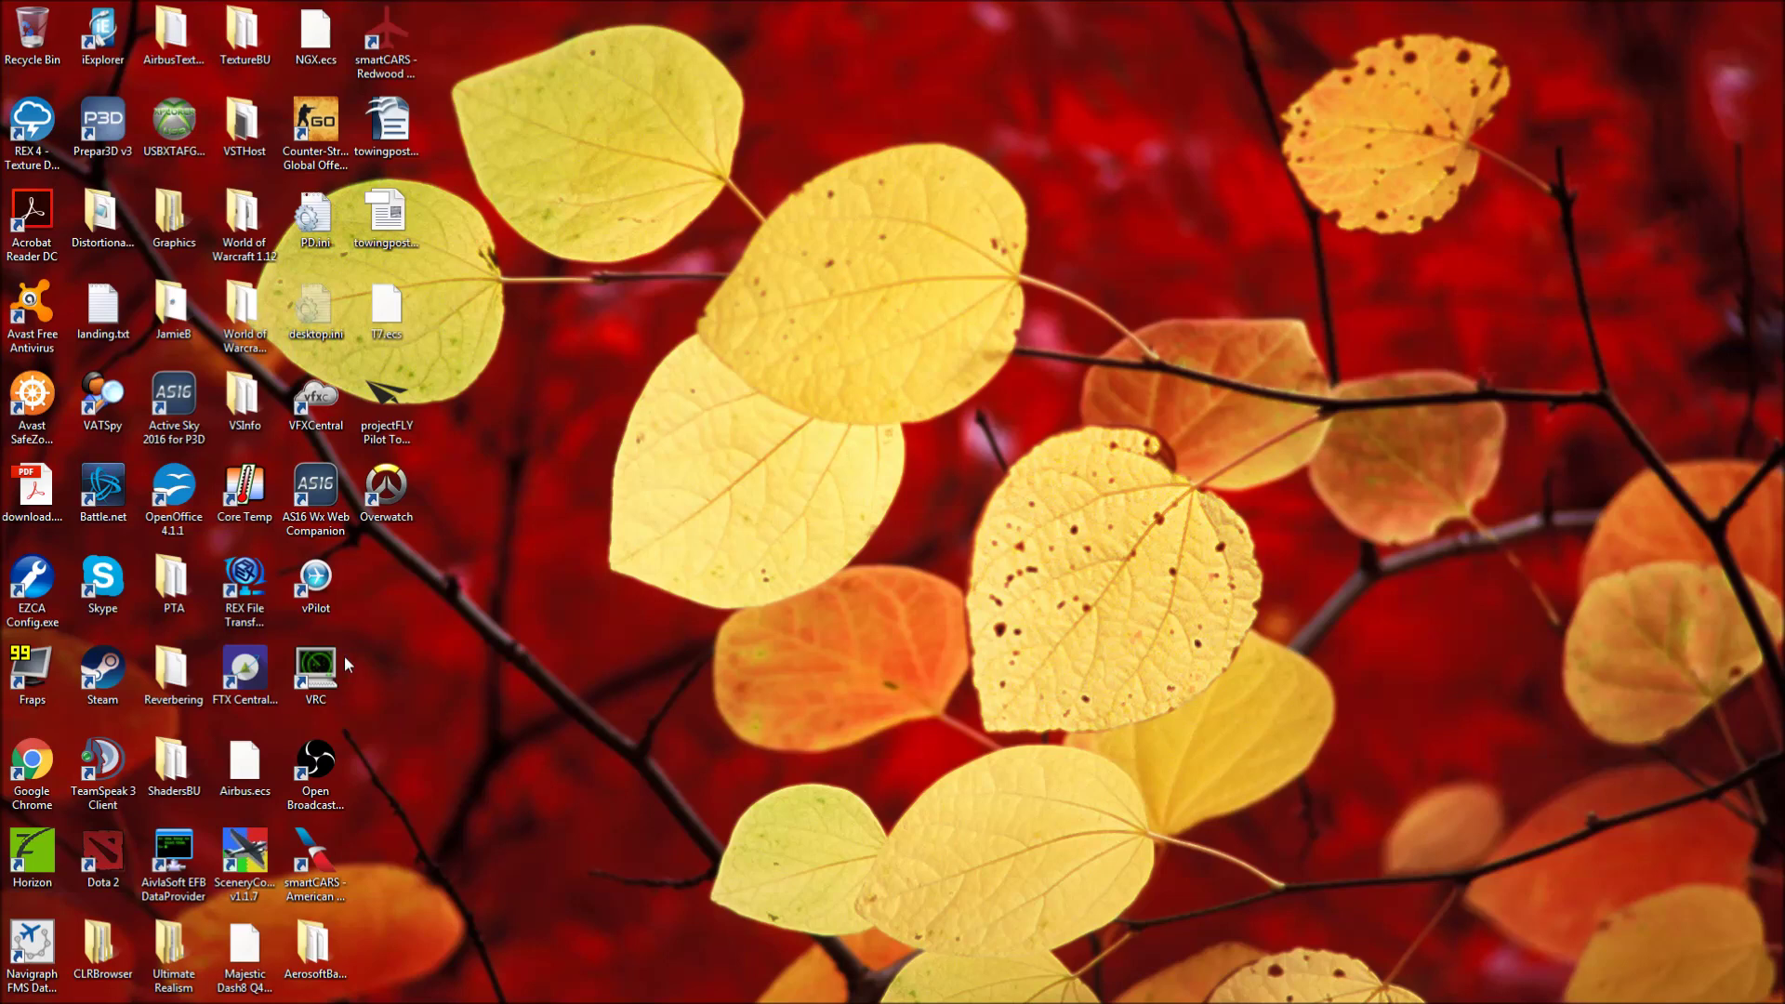
Launch P3D Tweak Assistant from PTA.exe in the PTA folder
{"action": "mouse_move", "coordinate": [596, 985]}
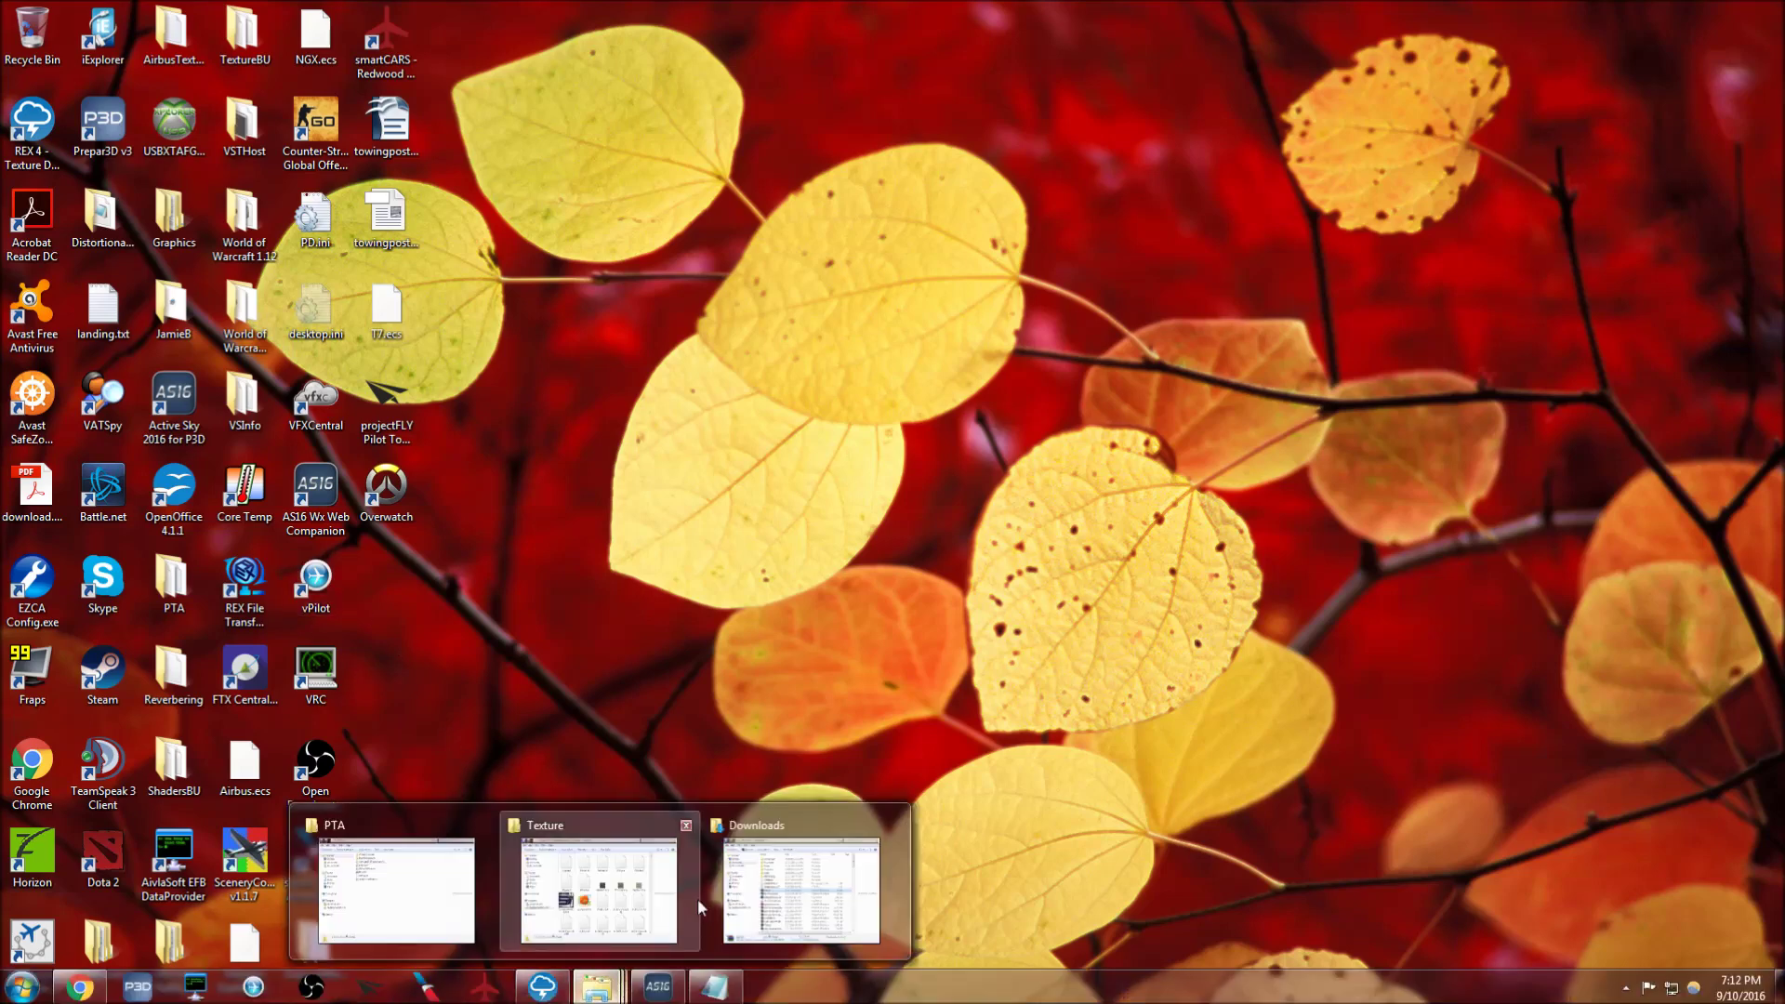
{"action": "left_click", "coordinate": [416, 865]}
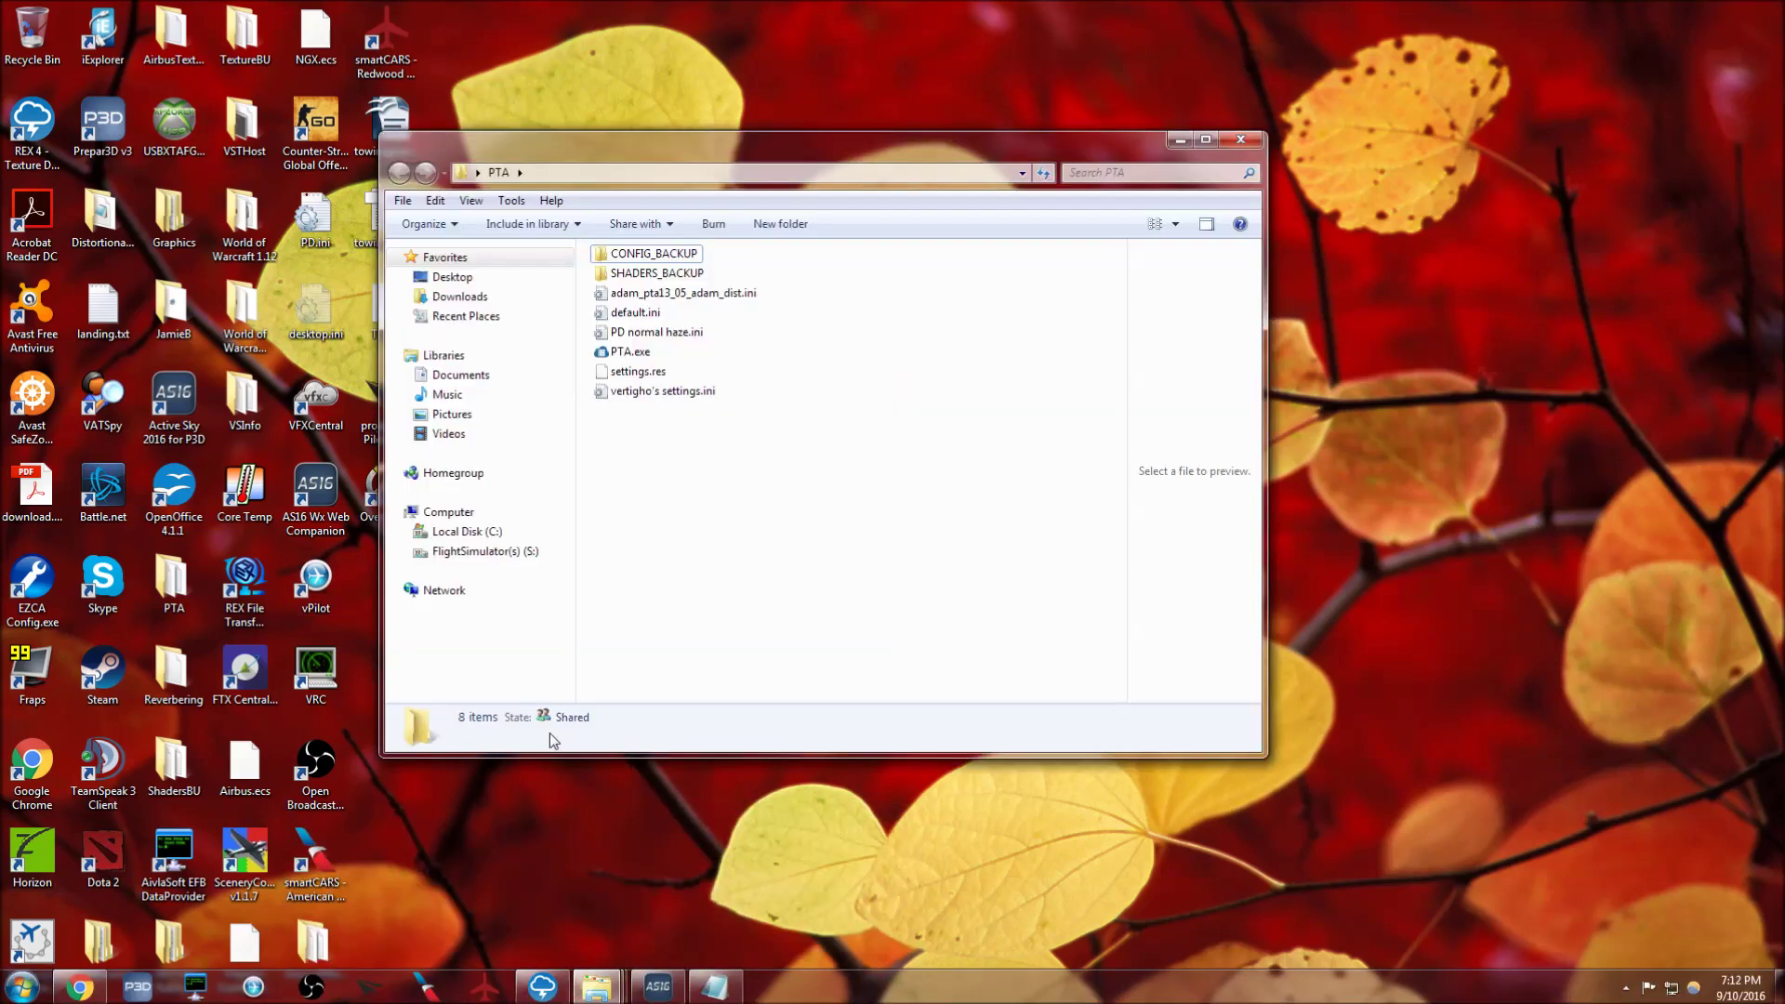
{"action": "left_click", "coordinate": [638, 361]}
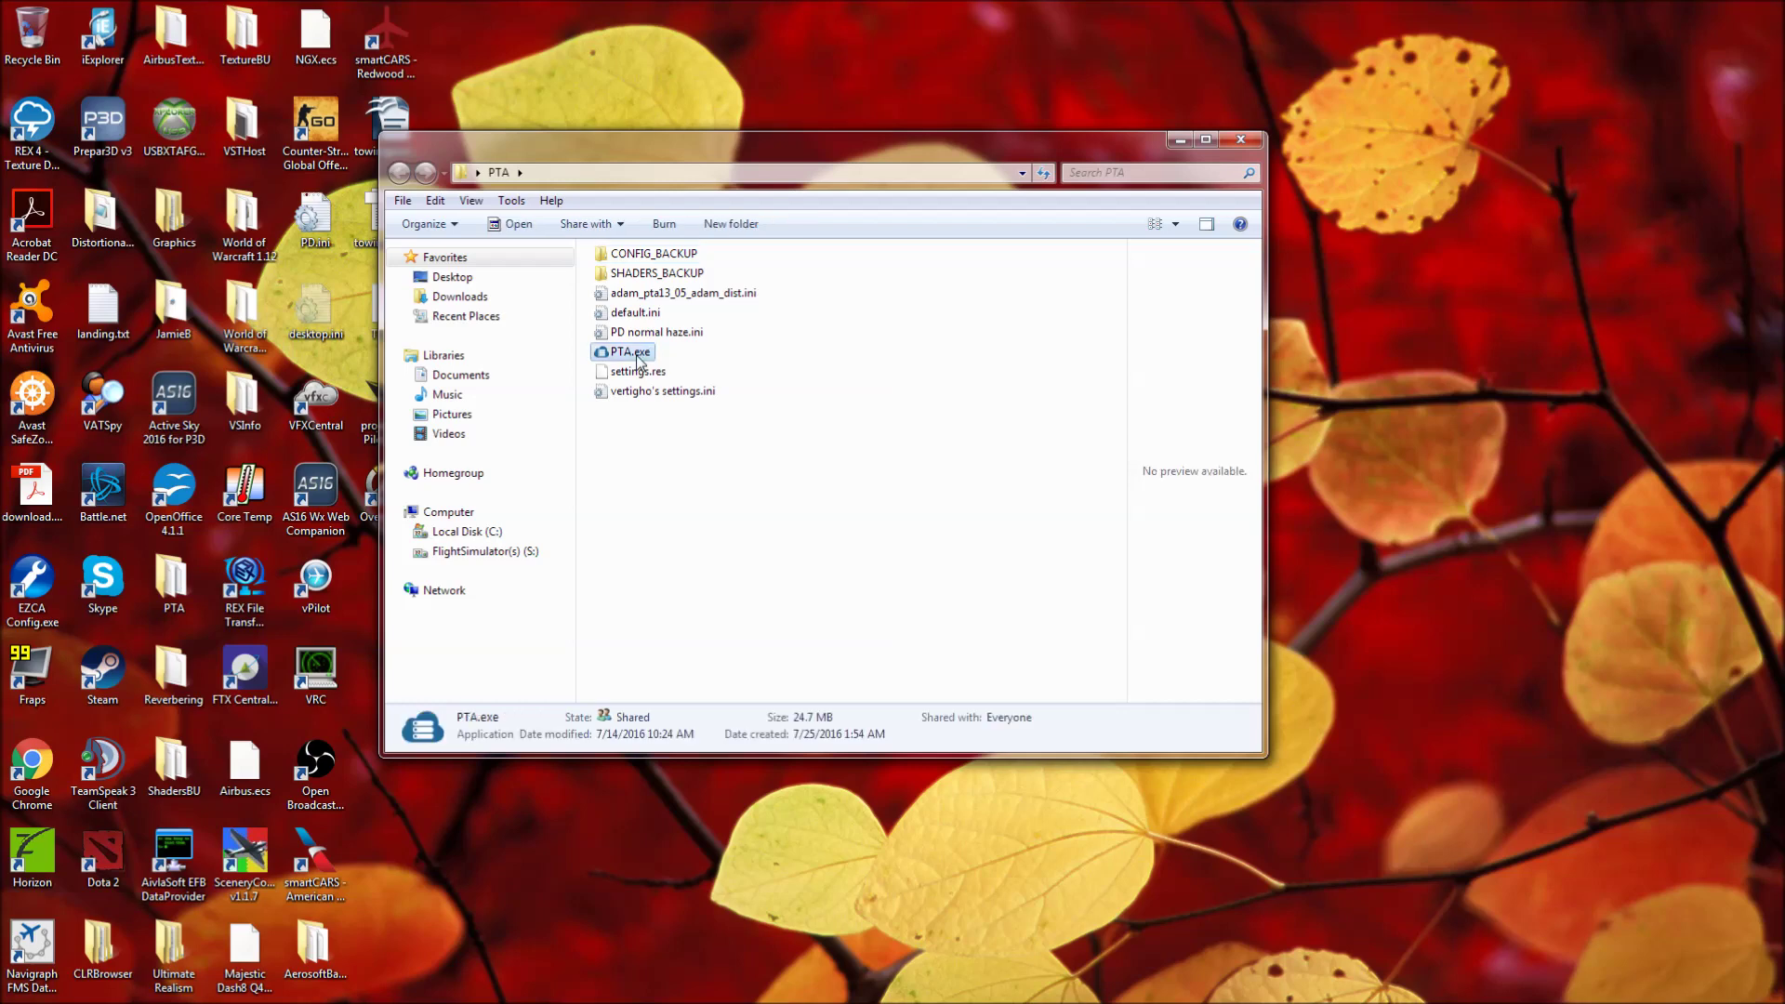
{"action": "double_click", "coordinate": [639, 361]}
{"action": "left_click_drag", "start_coordinate": [507, 240], "coordinate": [1211, 232]}
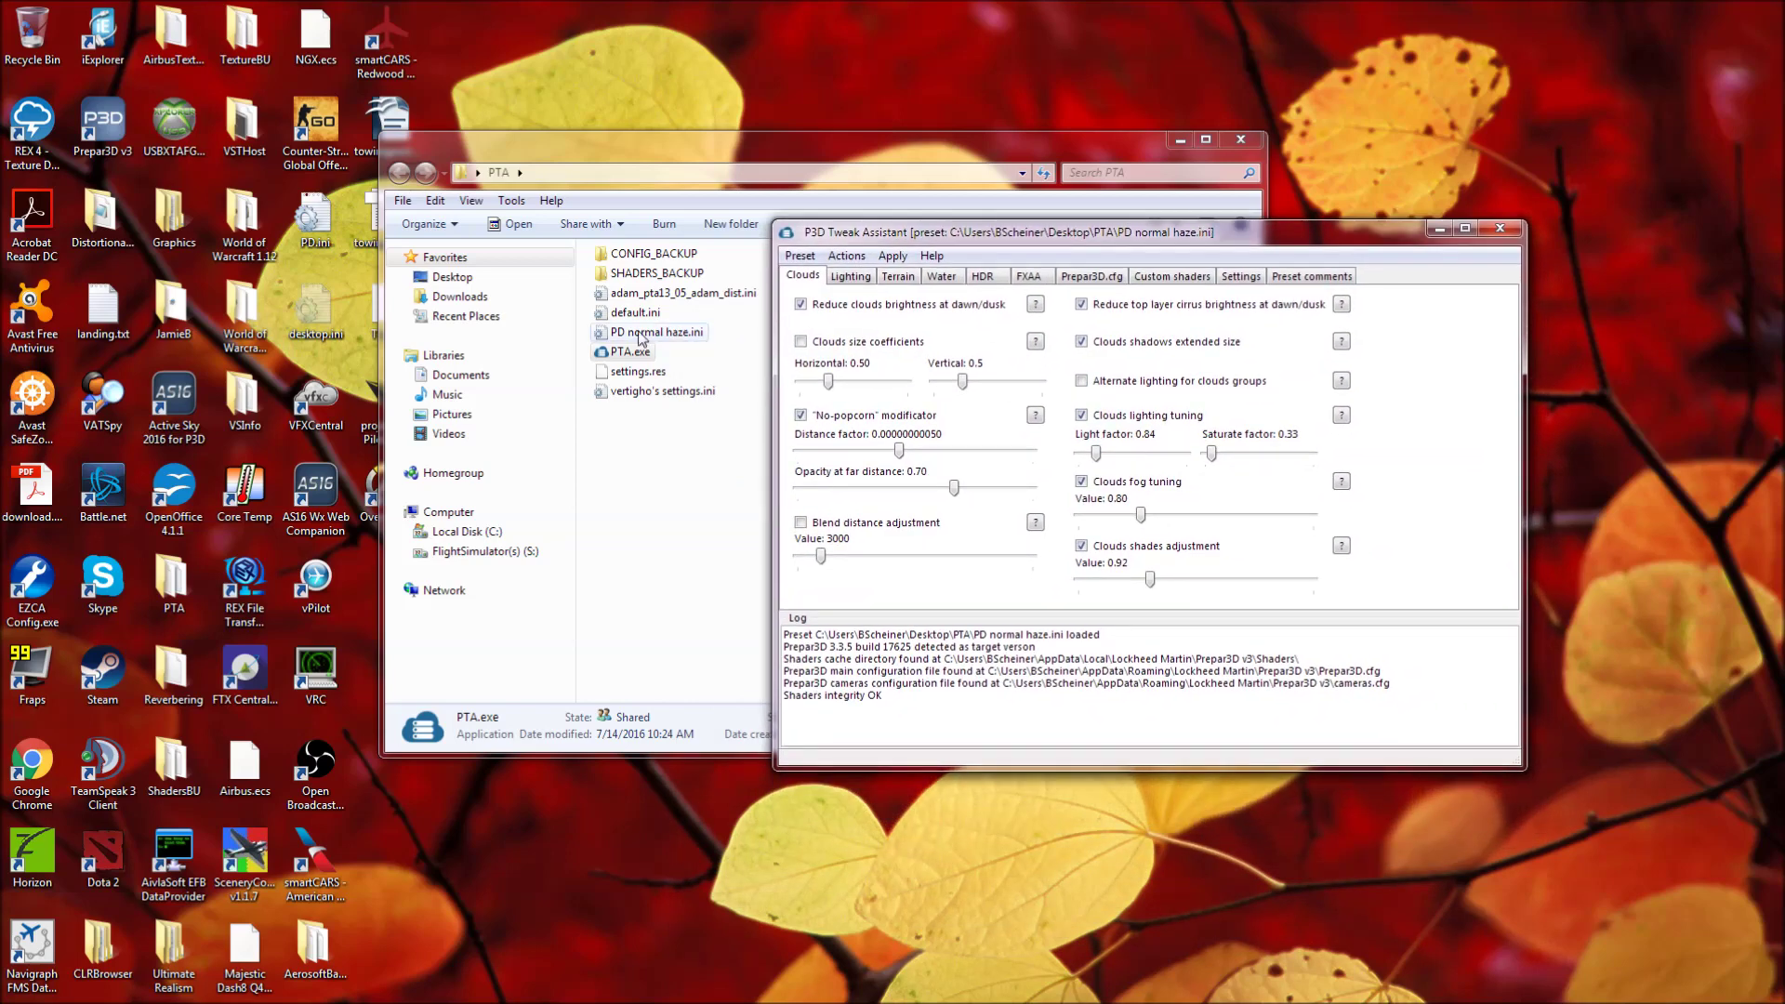
Look through the Preset > Open file dialog in Tweak Assistant, then cancel it
{"action": "mouse_move", "coordinate": [79, 1000]}
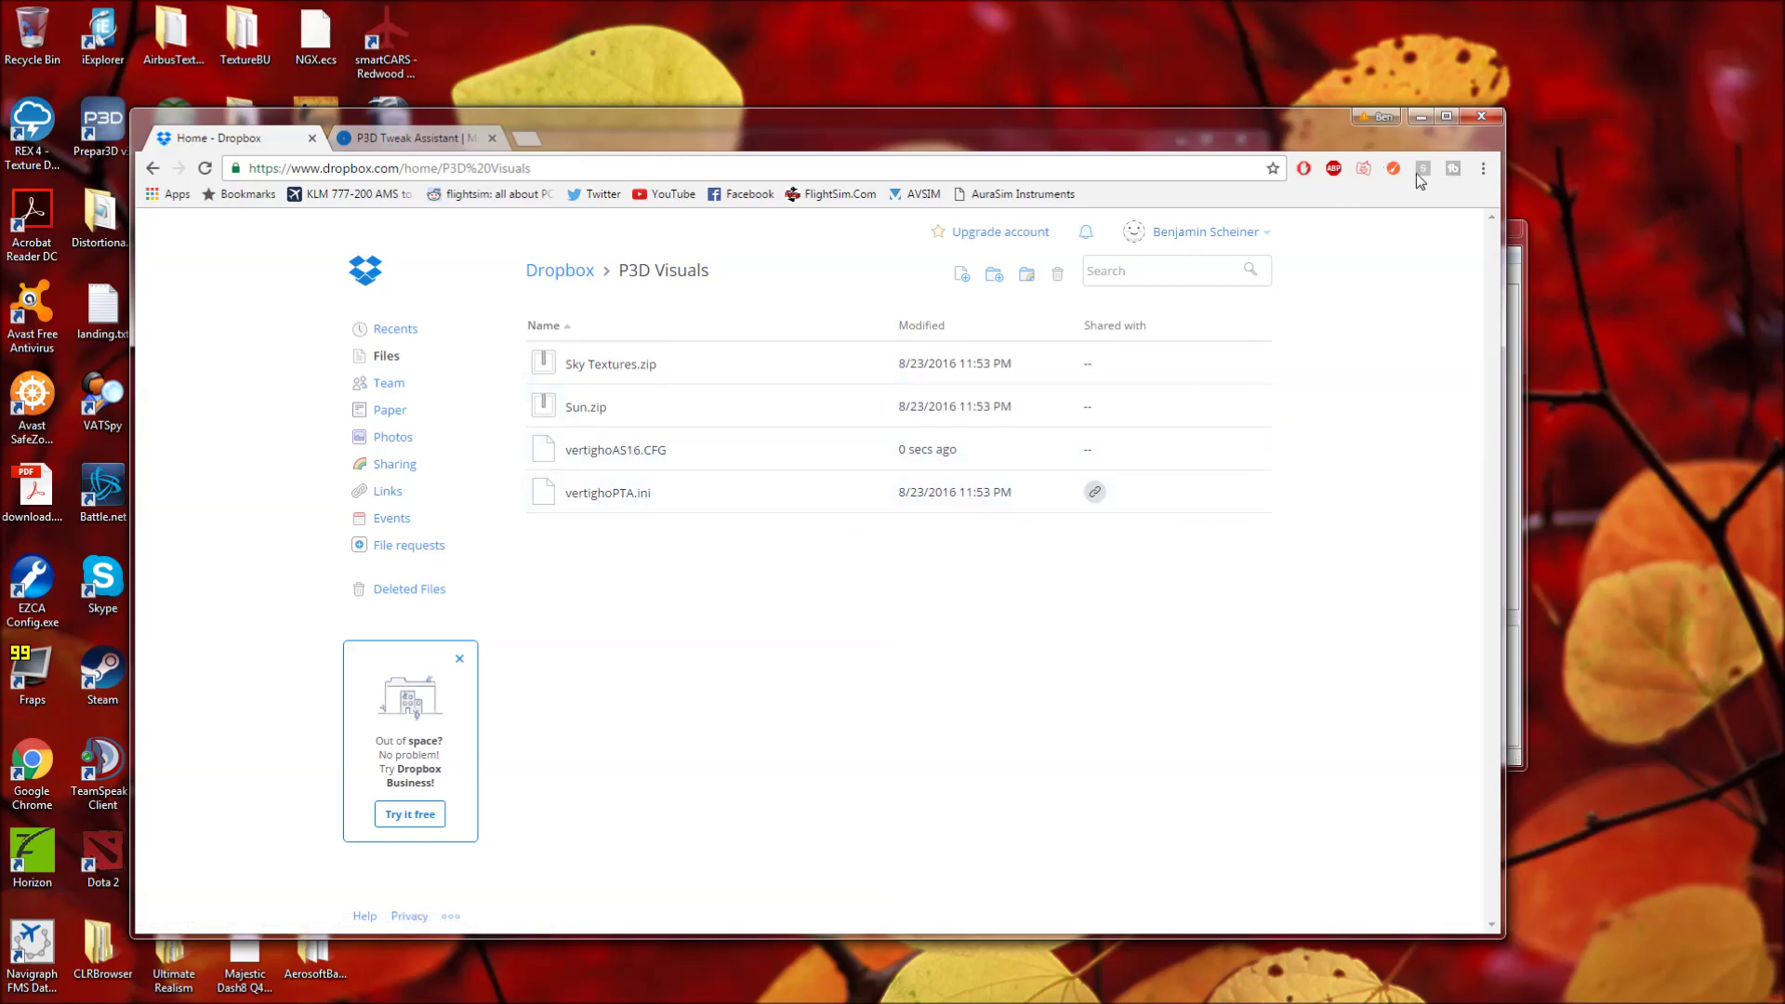
{"action": "left_click", "coordinate": [1421, 116]}
{"action": "left_click", "coordinate": [799, 256]}
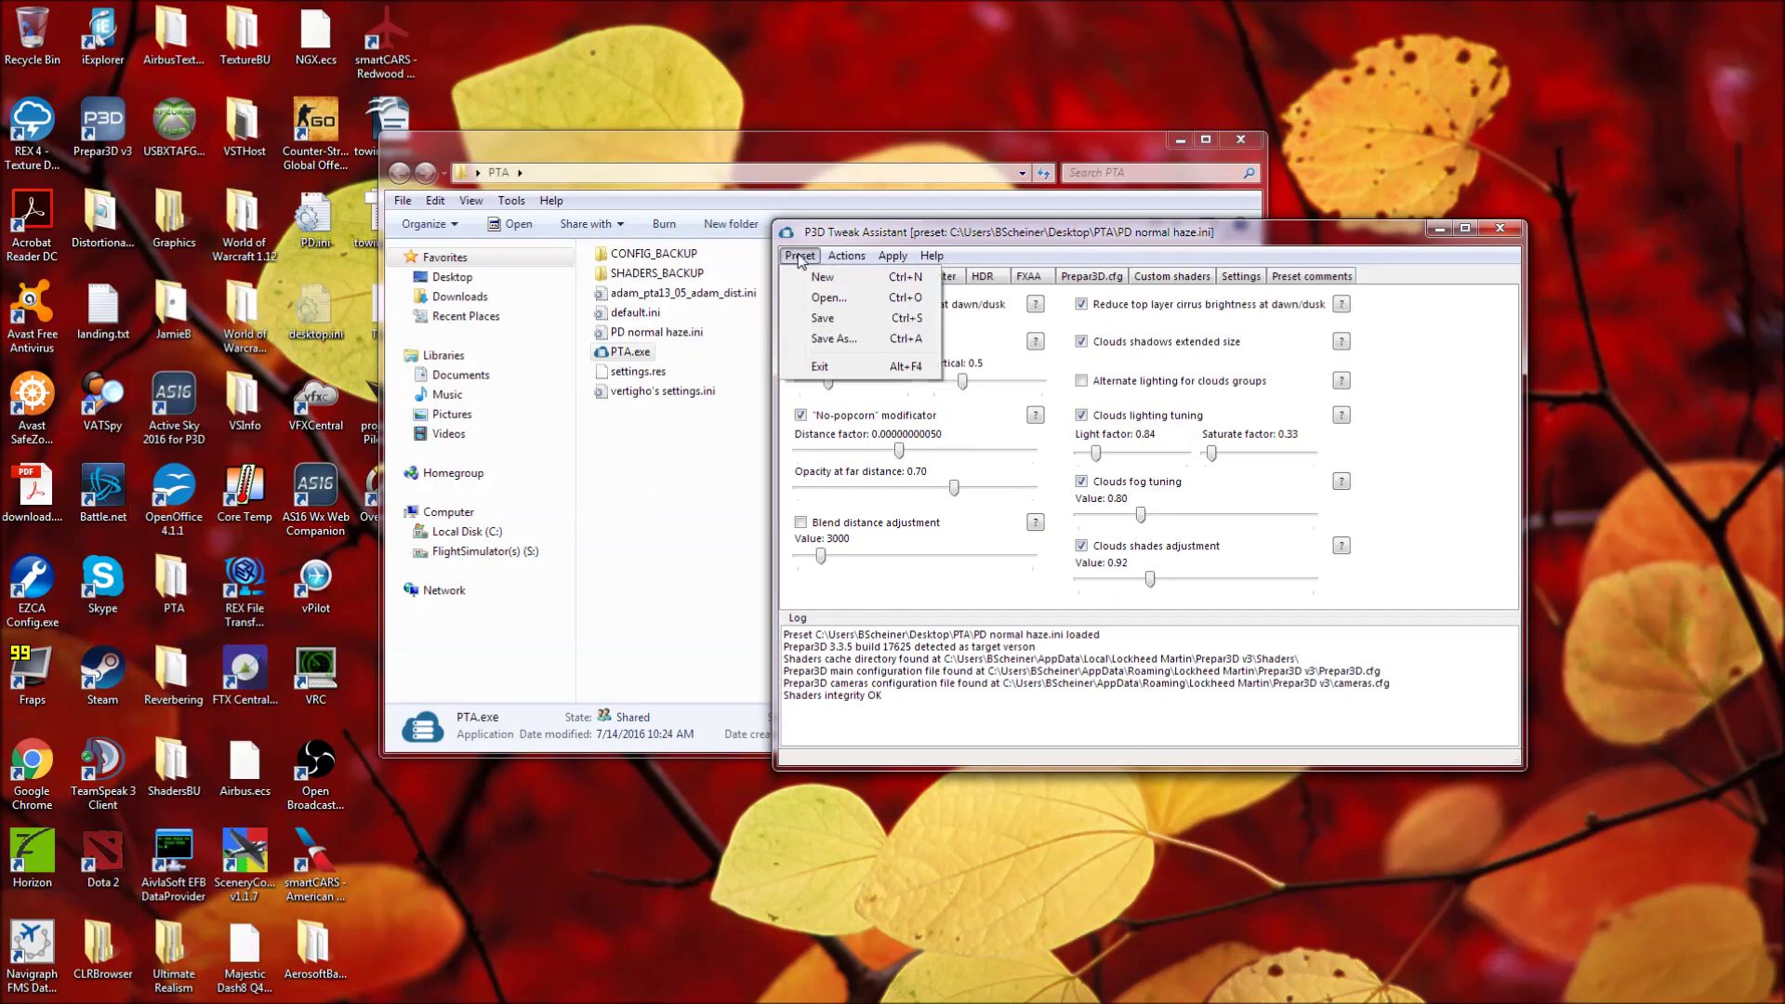
{"action": "left_click", "coordinate": [830, 298]}
{"action": "left_click", "coordinate": [861, 412]}
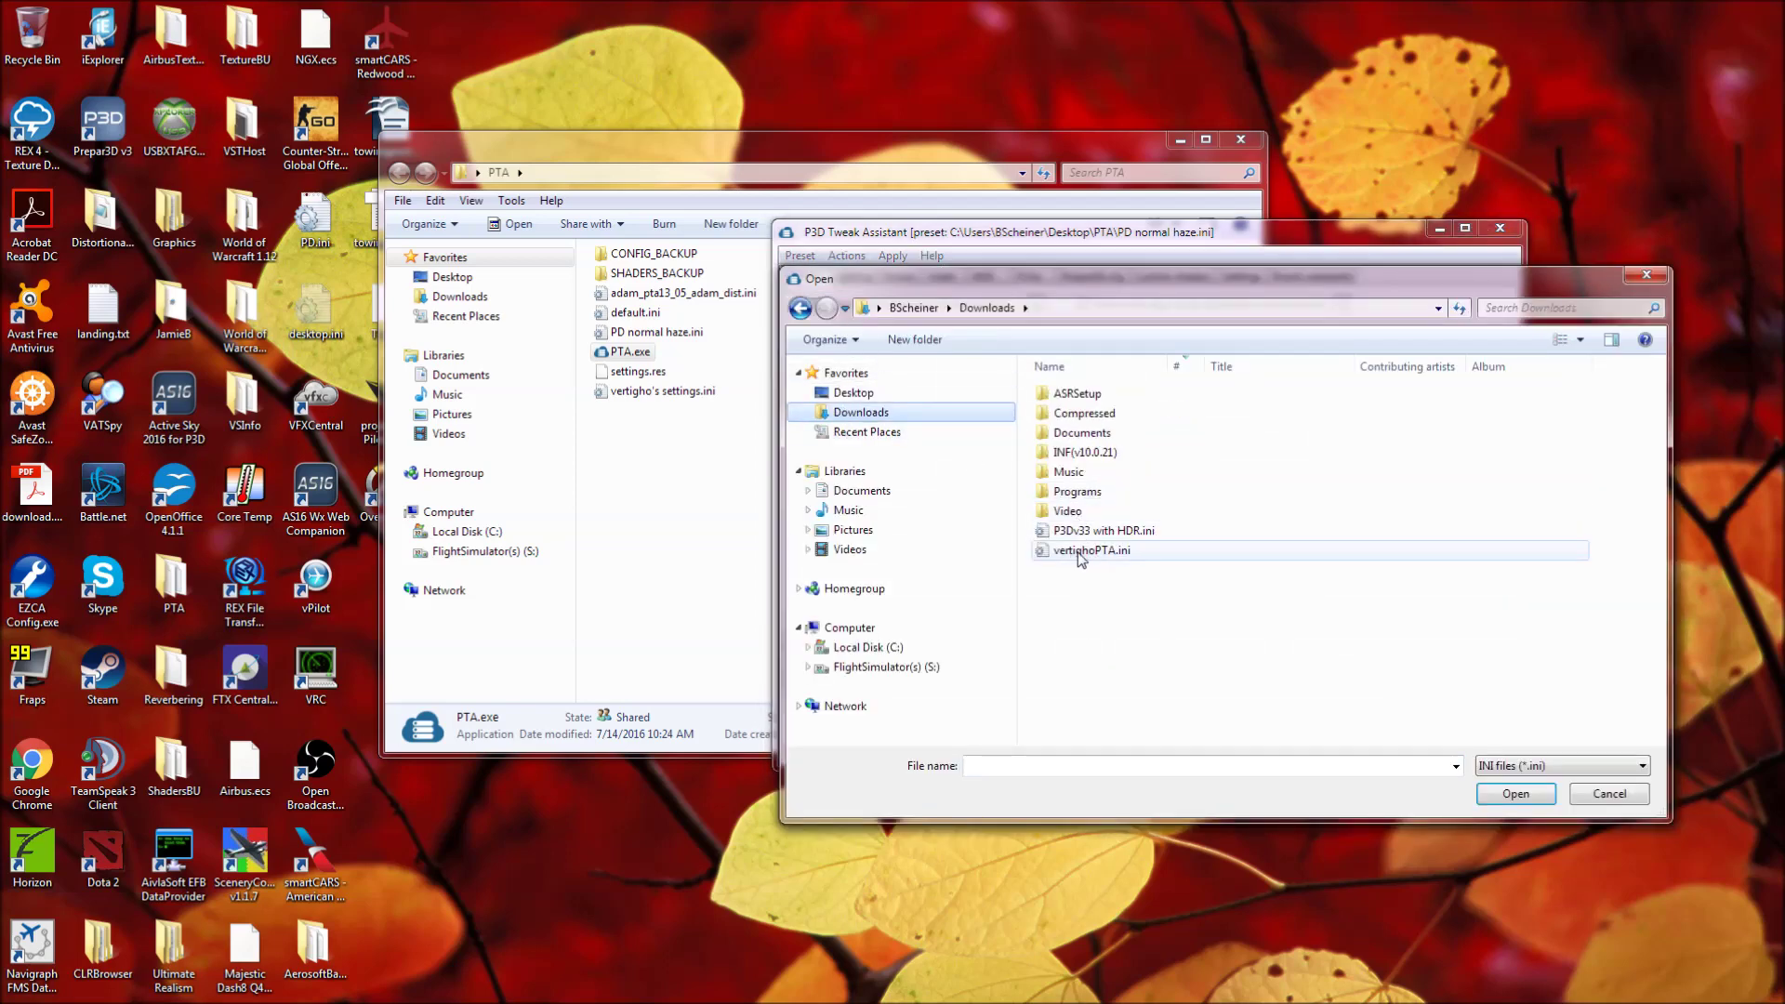
{"action": "left_click", "coordinate": [1608, 795]}
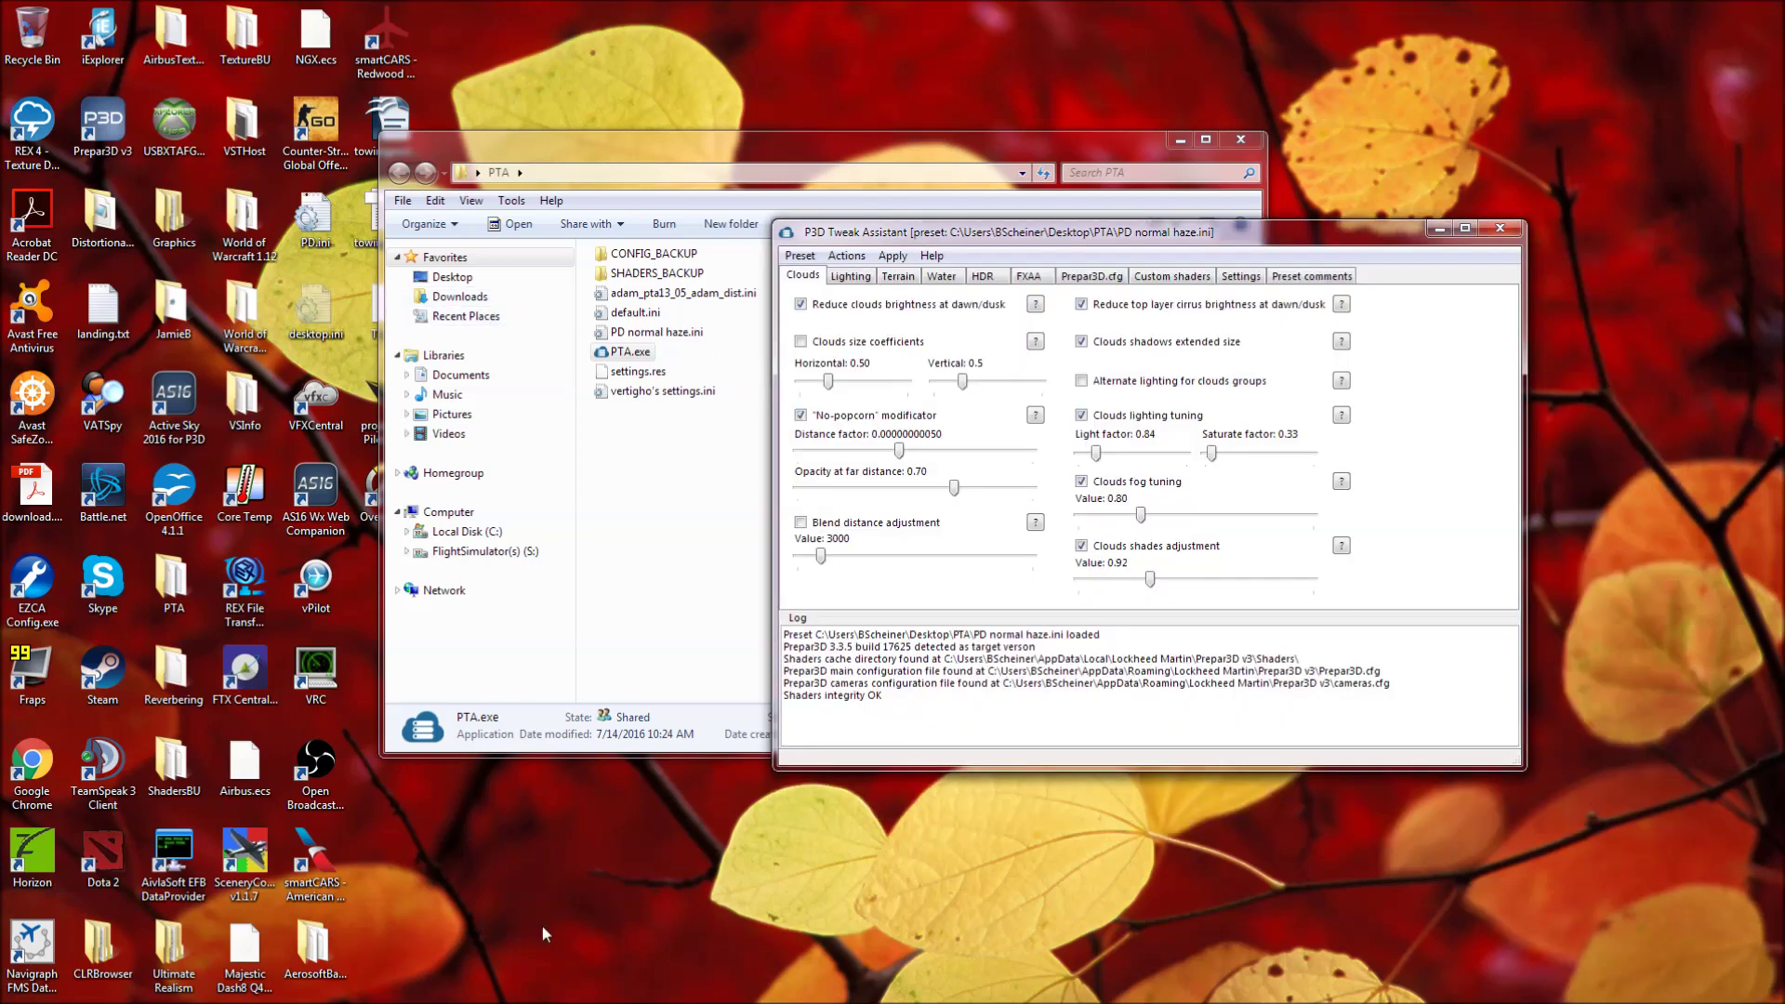
Select the PD normal haze.ini preset, close the Downloads and PTA folder windows, and reposition Tweak Assistant
{"action": "mouse_move", "coordinate": [597, 987]}
{"action": "left_click", "coordinate": [731, 891]}
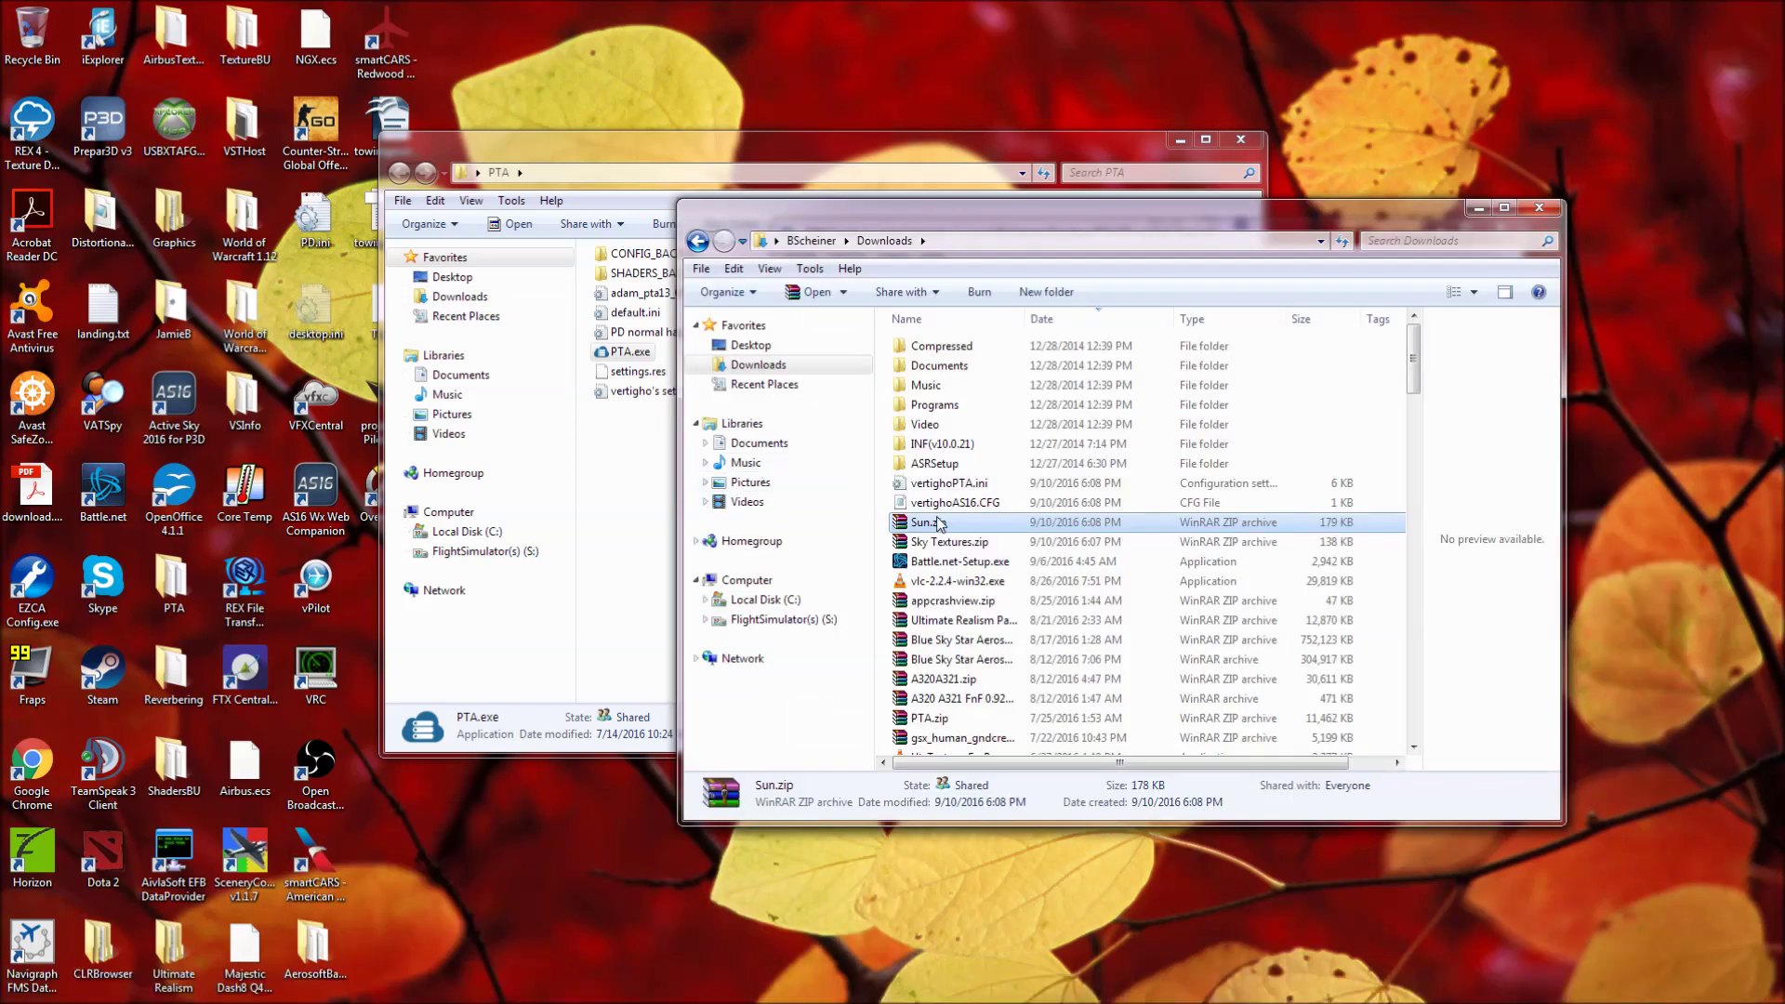
{"action": "left_click", "coordinate": [1539, 212]}
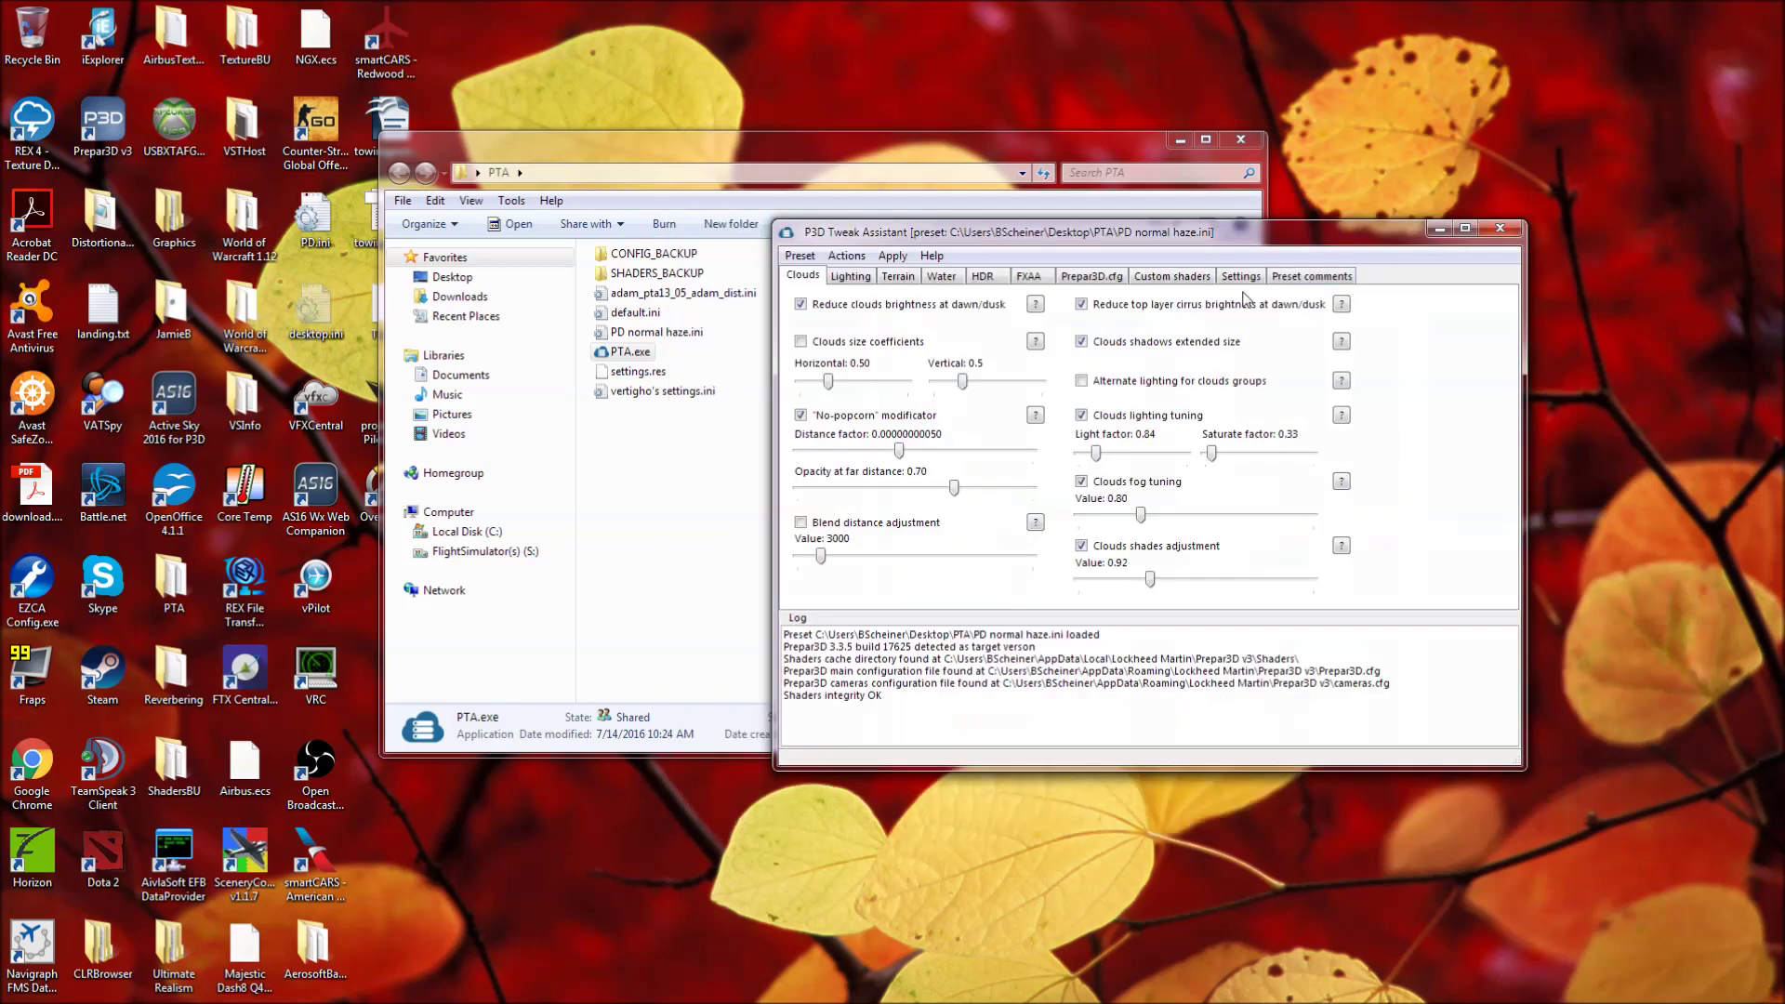
{"action": "left_click", "coordinate": [846, 255]}
{"action": "left_click", "coordinate": [881, 243]}
{"action": "left_click", "coordinate": [657, 333]}
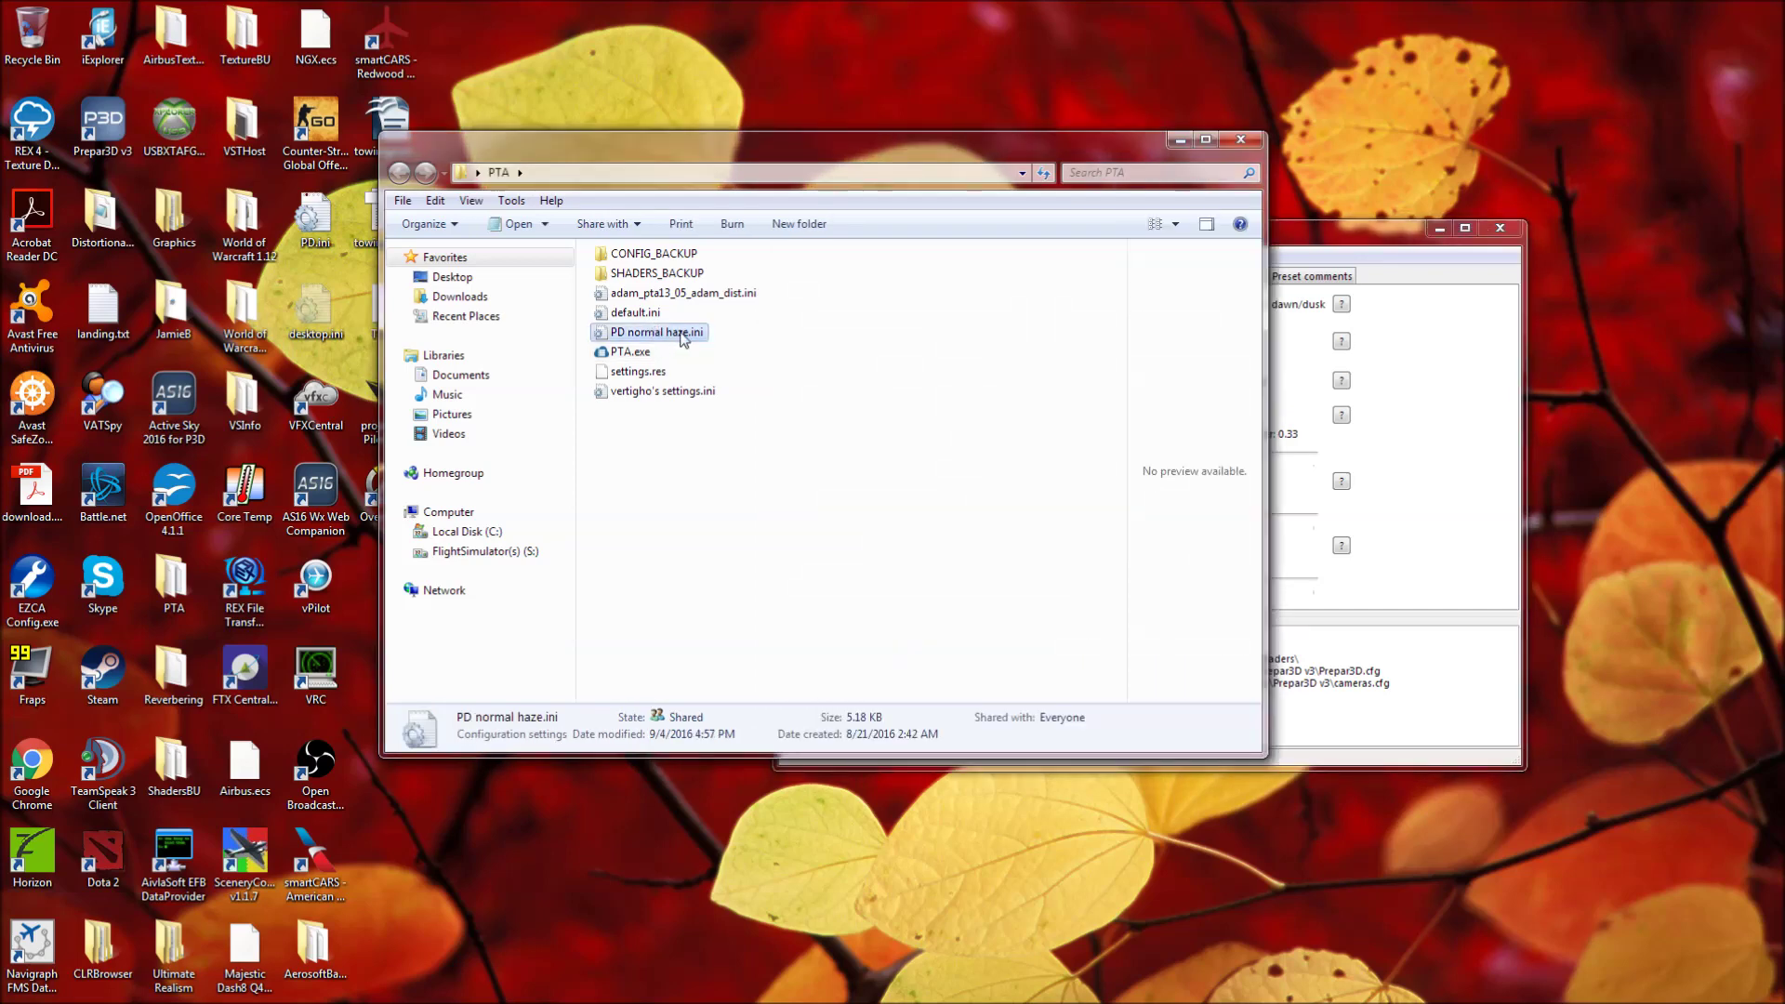
{"action": "left_click", "coordinate": [1241, 139]}
{"action": "left_click_drag", "start_coordinate": [1239, 241], "coordinate": [1015, 203]}
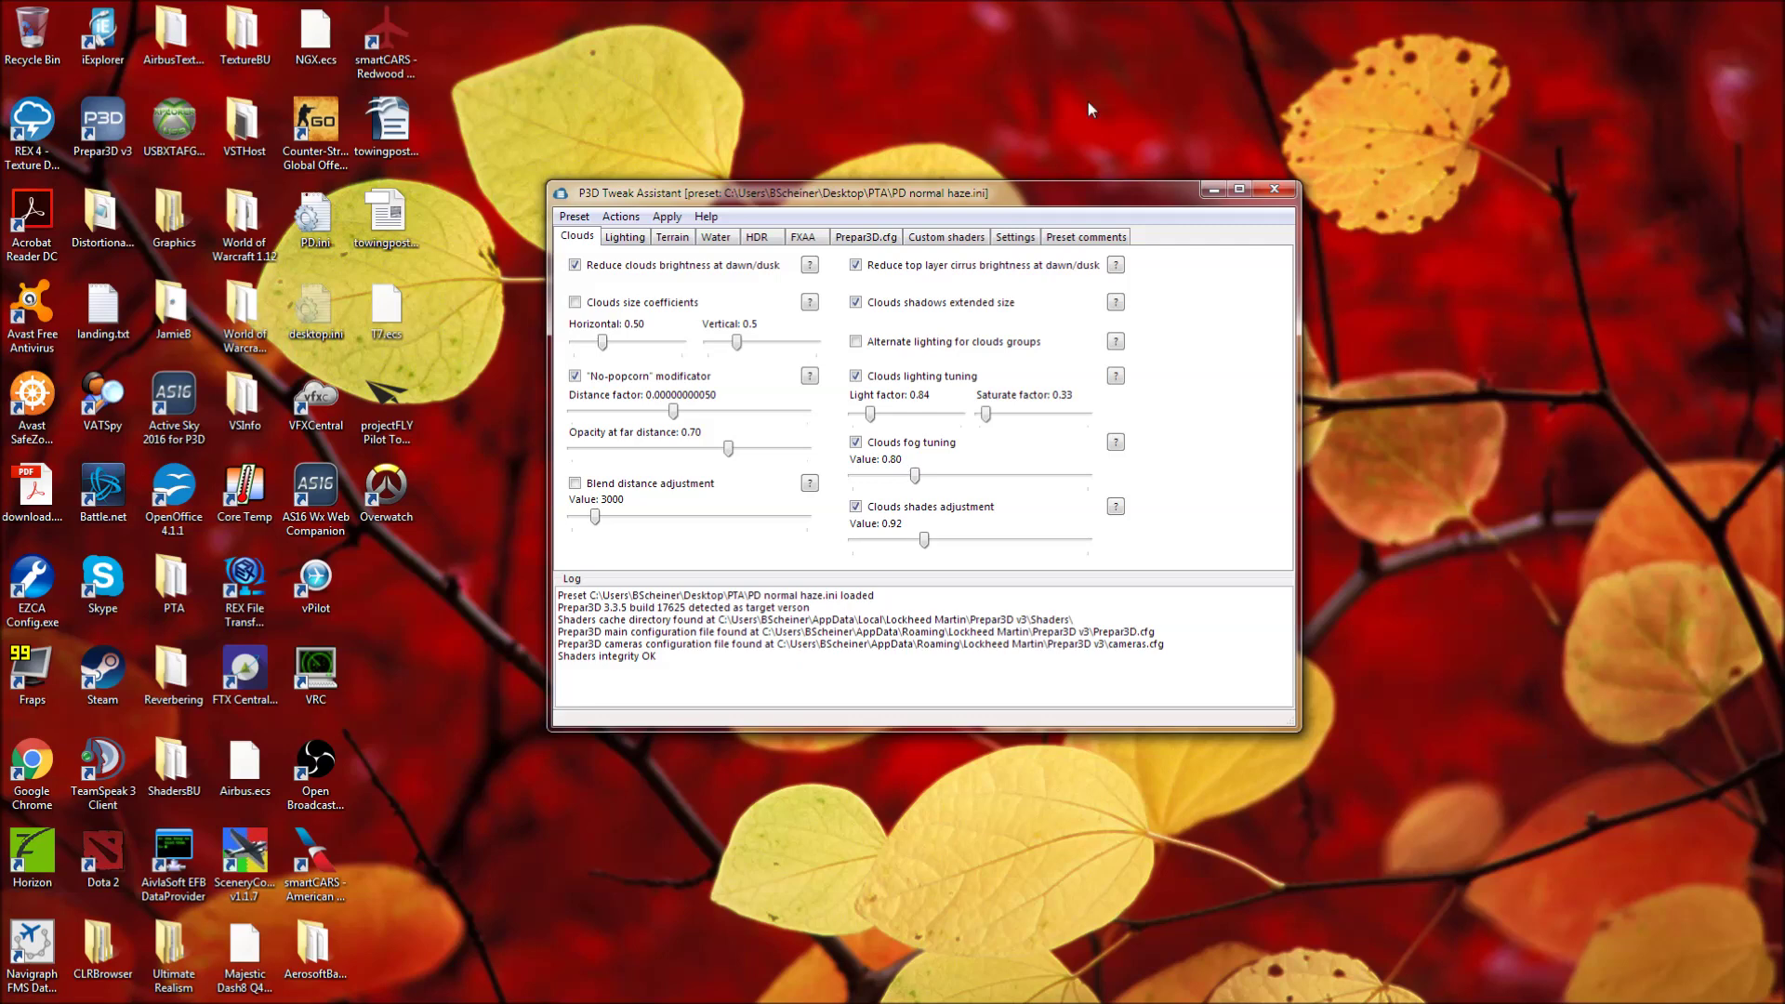
Close Tweak Assistant and launch nvidiaInspector.exe from the S: drive's NvidiaInspector folder
{"action": "left_click", "coordinate": [1274, 190]}
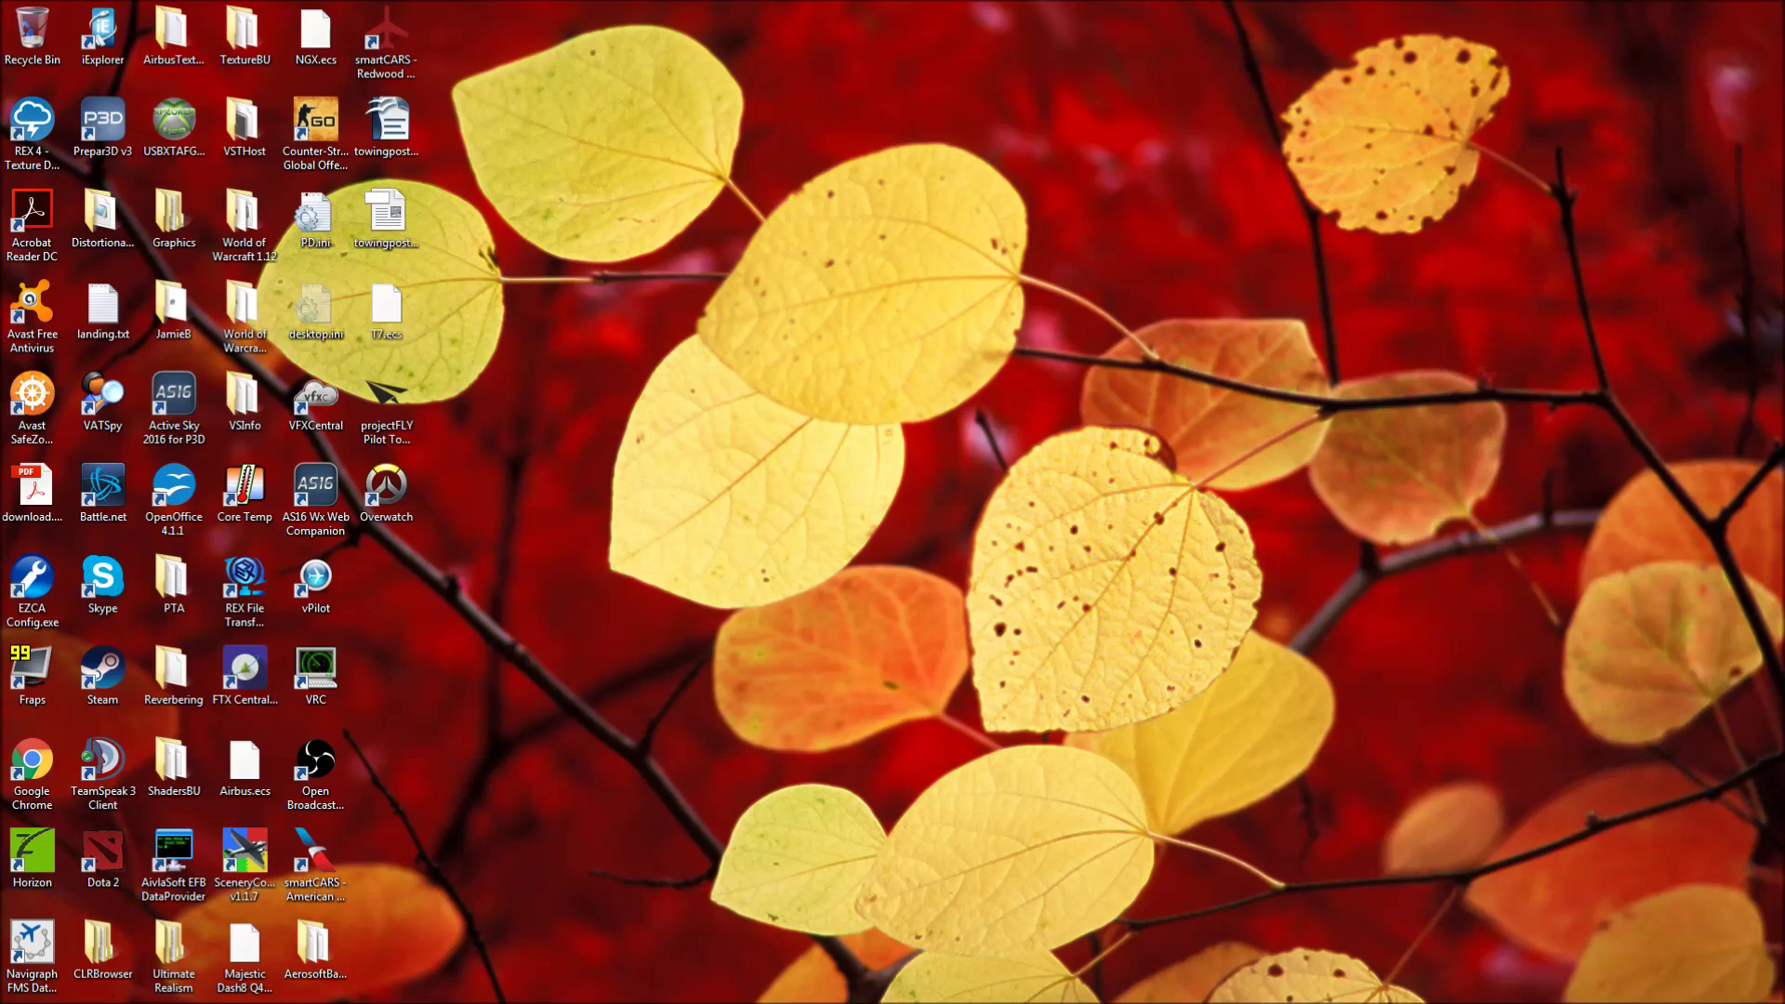
{"action": "left_click", "coordinate": [20, 985]}
{"action": "left_click", "coordinate": [286, 639]}
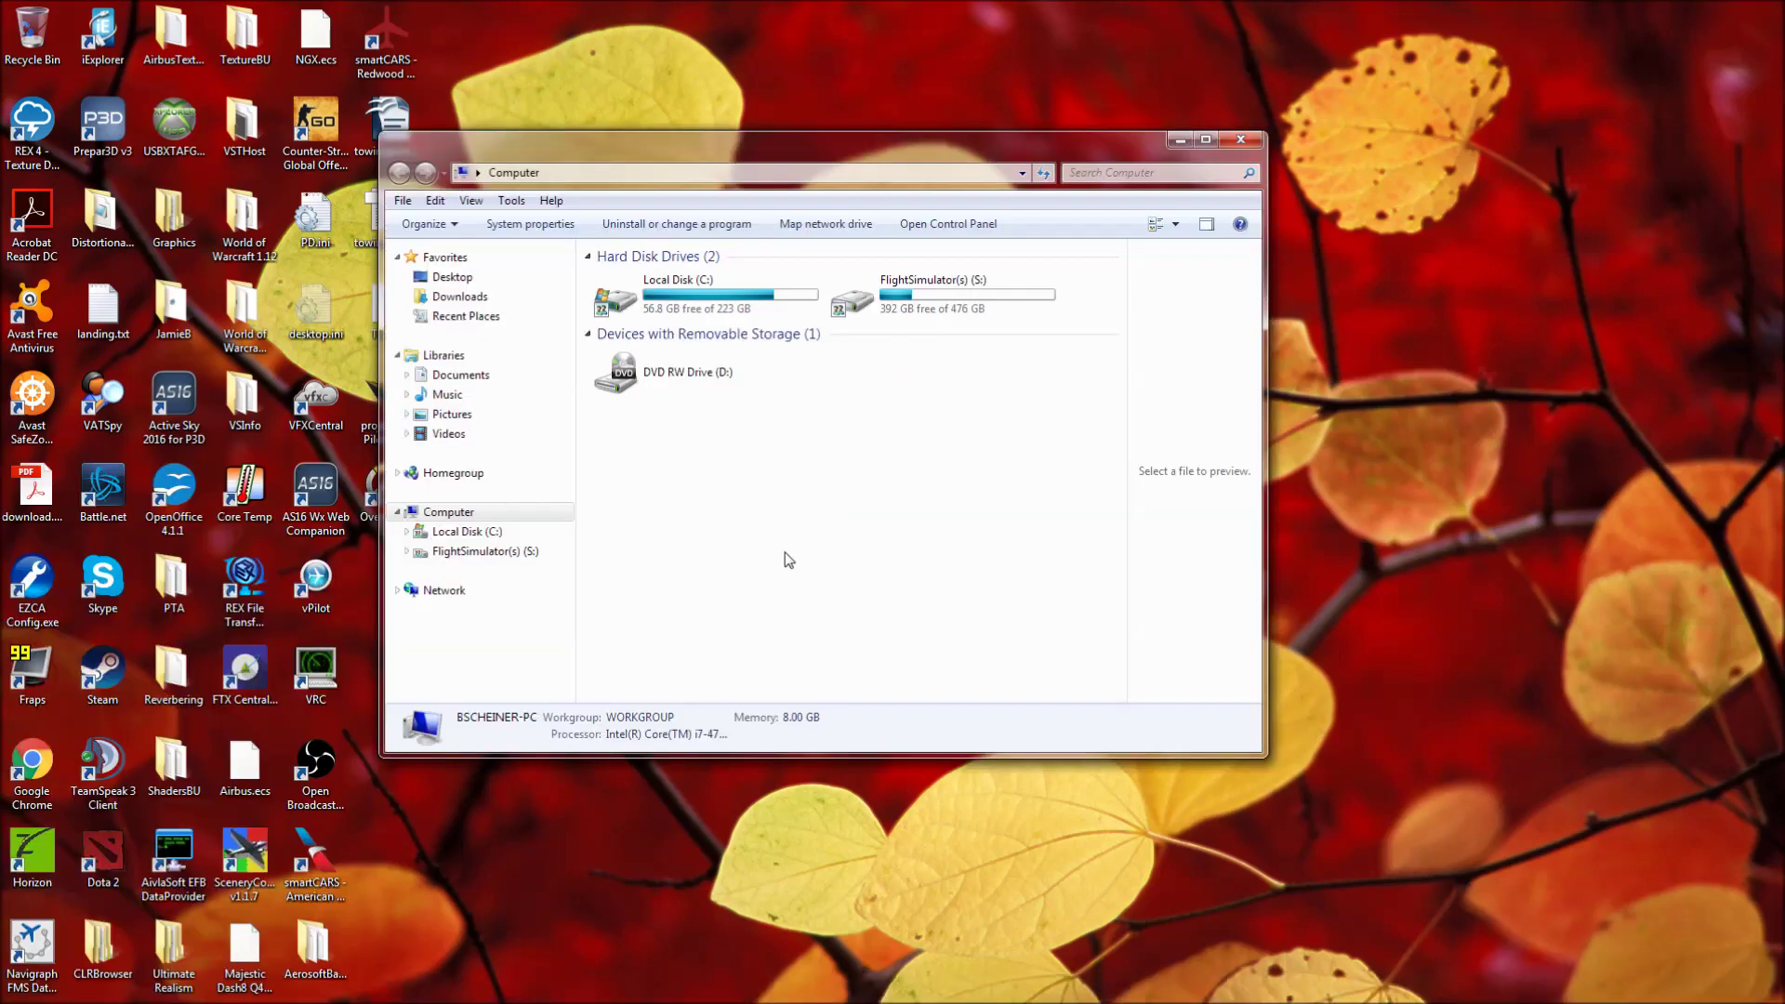
{"action": "double_click", "coordinate": [920, 290]}
{"action": "double_click", "coordinate": [678, 467]}
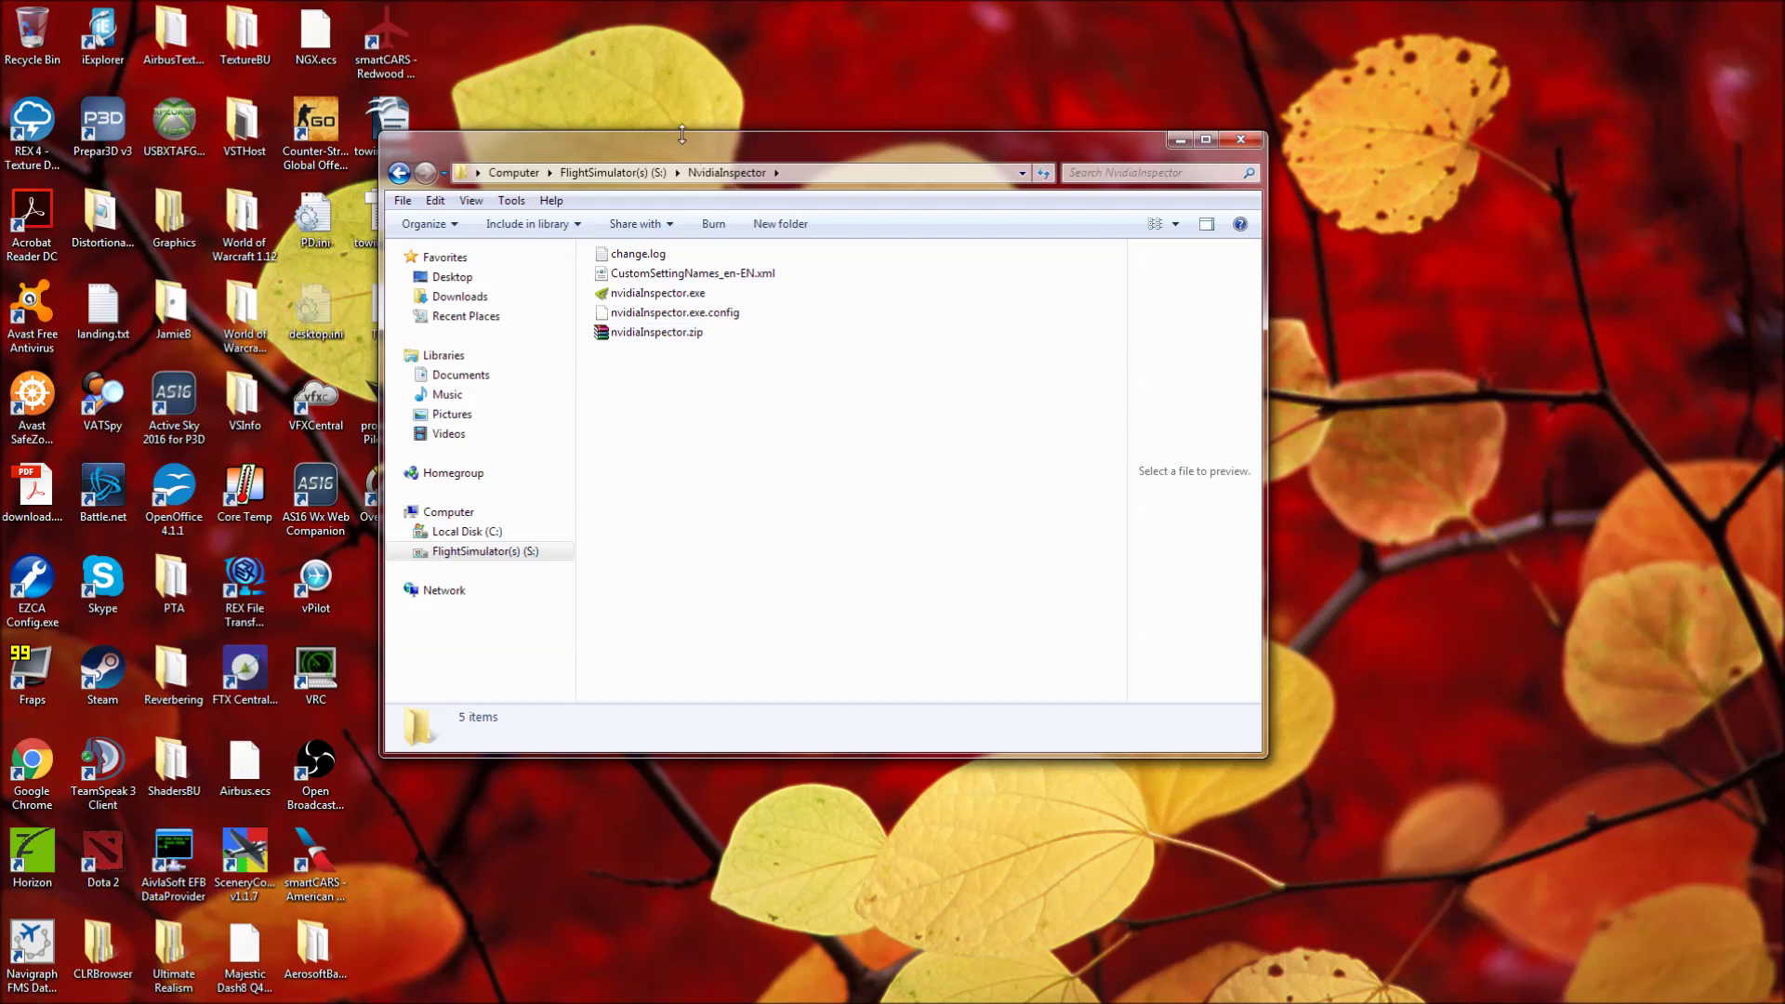
{"action": "left_click_drag", "start_coordinate": [664, 155], "coordinate": [718, 192]}
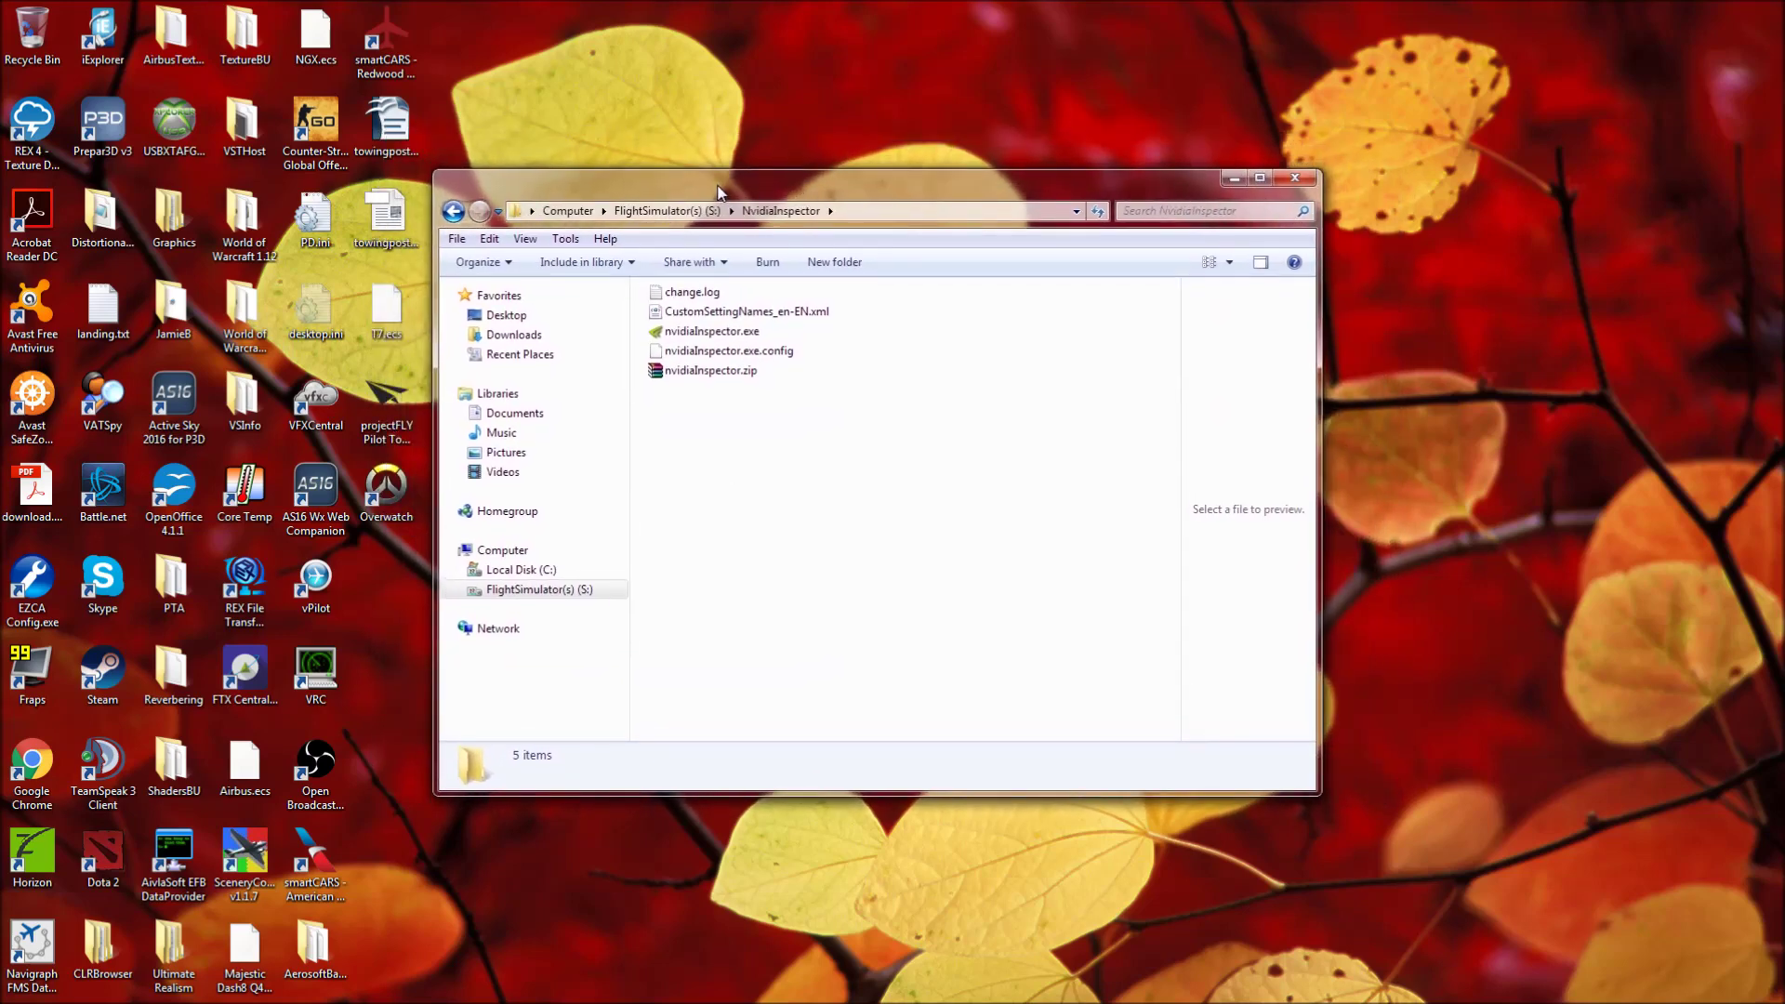
{"action": "double_click", "coordinate": [700, 333]}
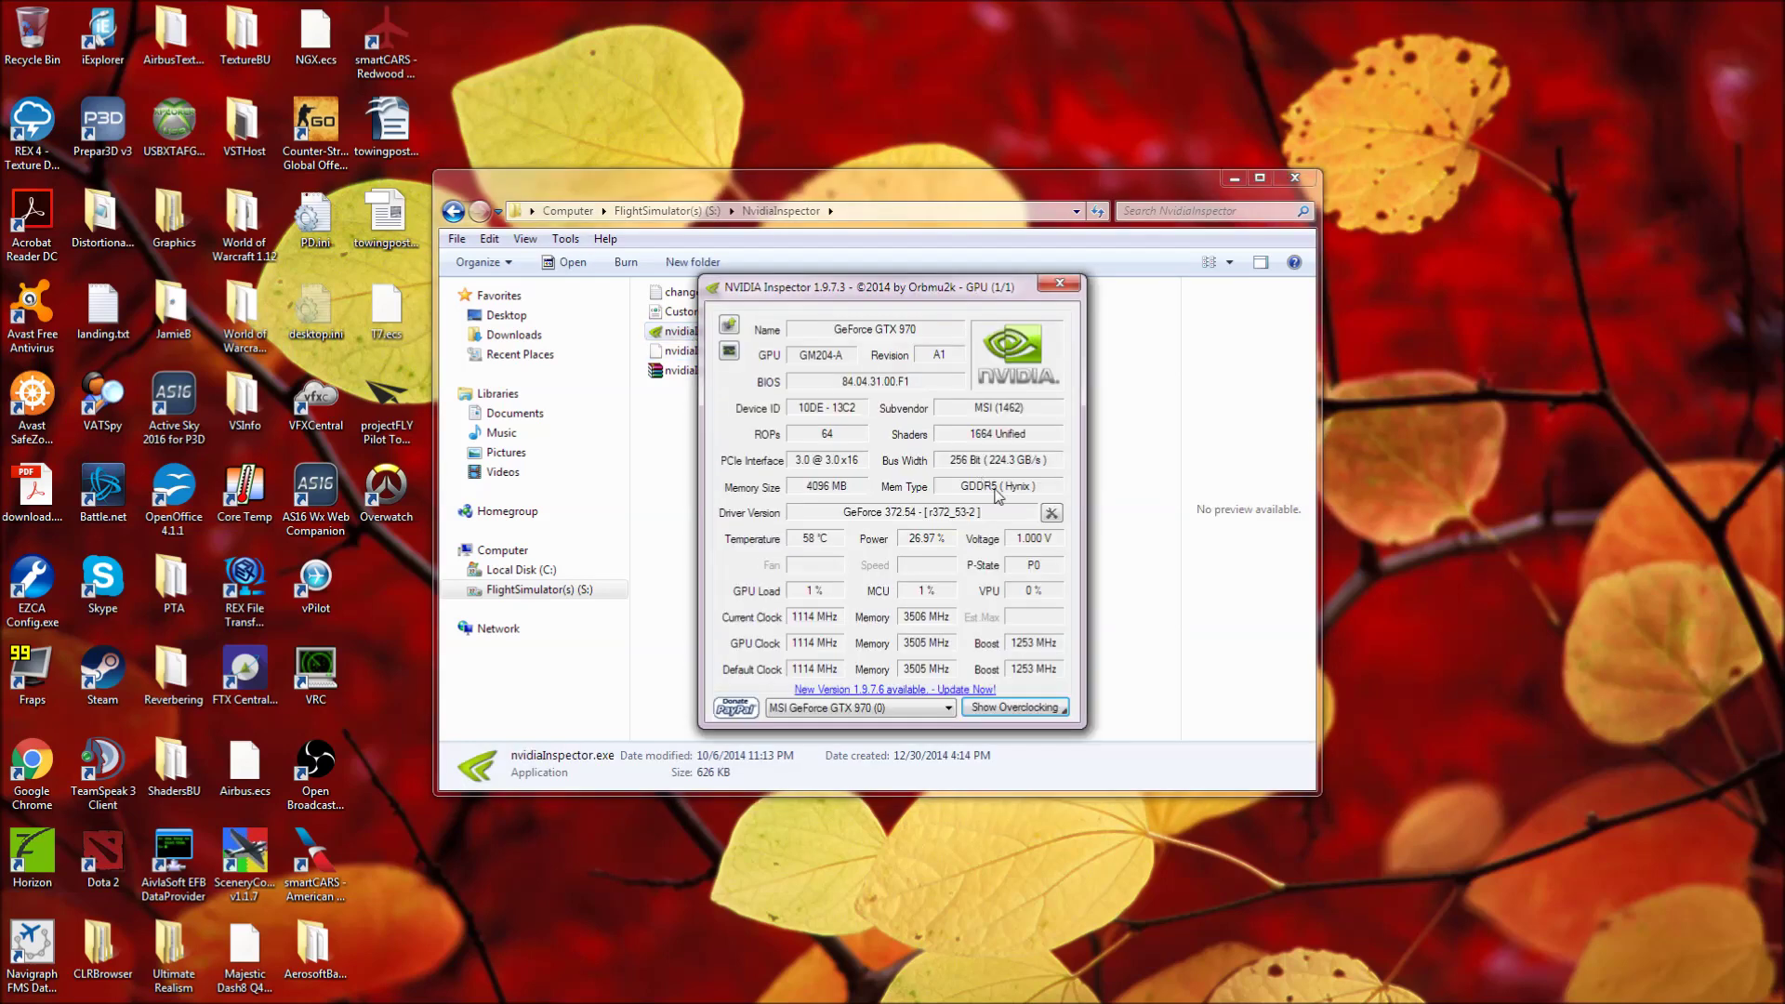
Open NVIDIA Inspector's driver profile settings on the Prepar3D profile
{"action": "left_click", "coordinate": [1052, 512]}
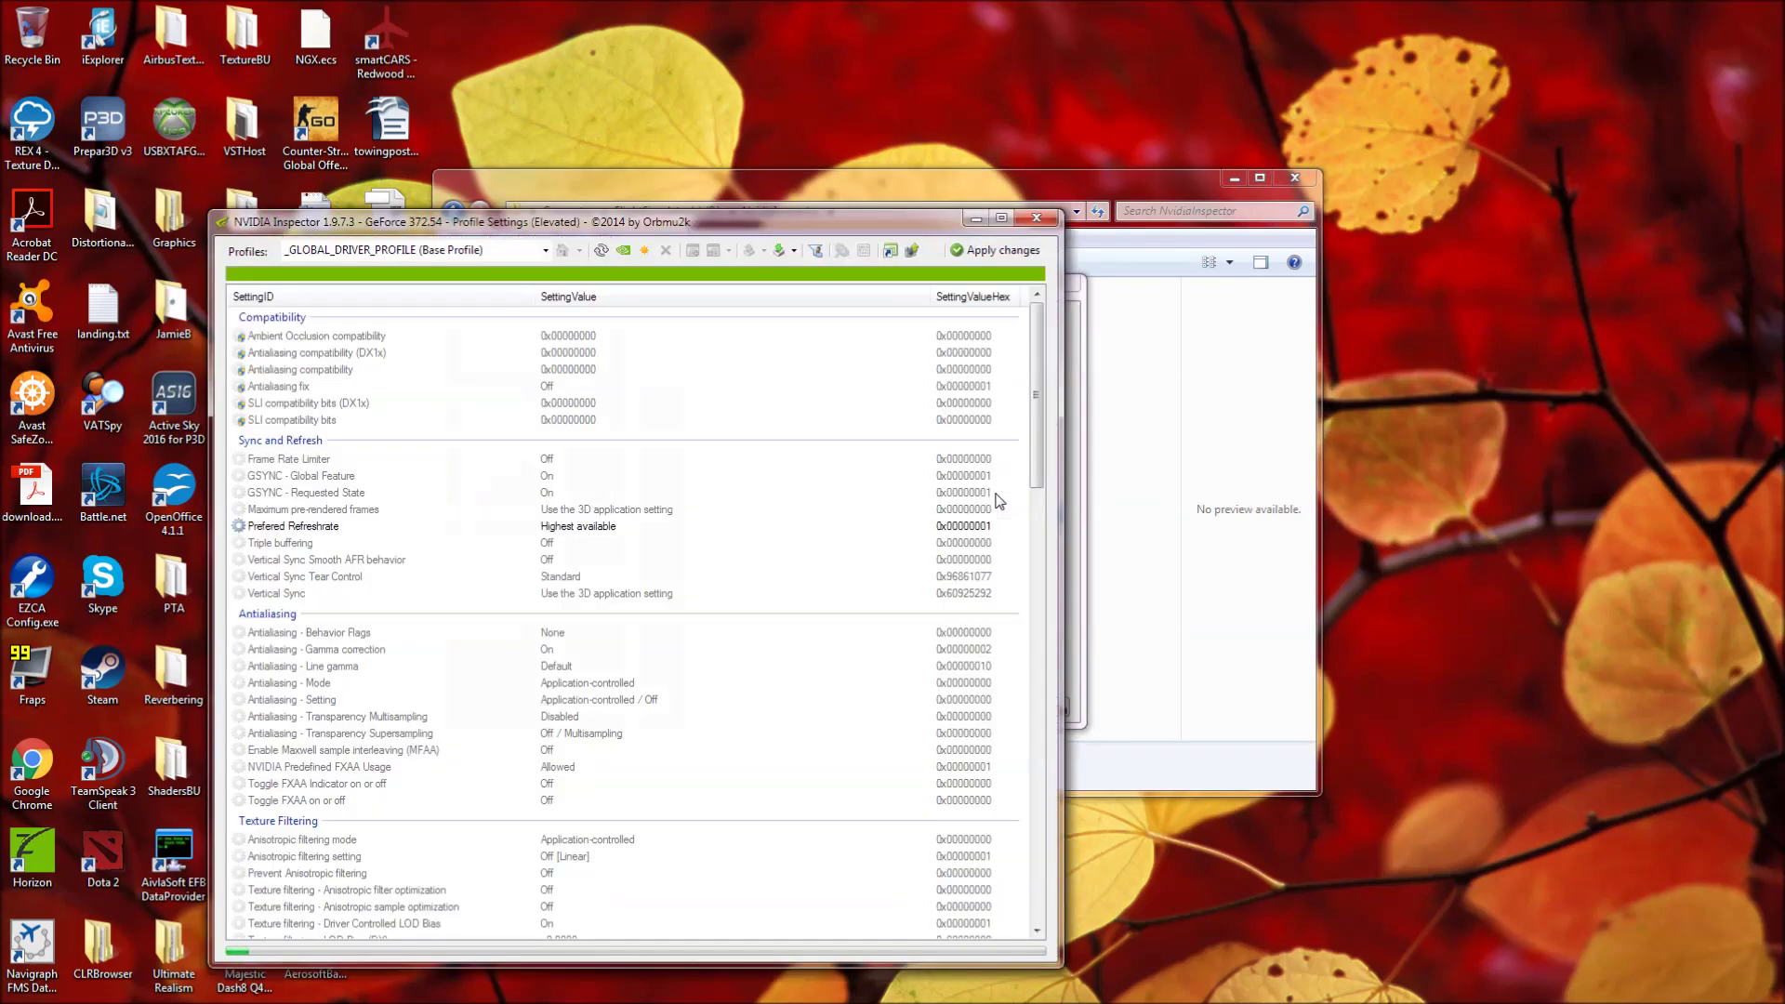
{"action": "left_click", "coordinate": [583, 251]}
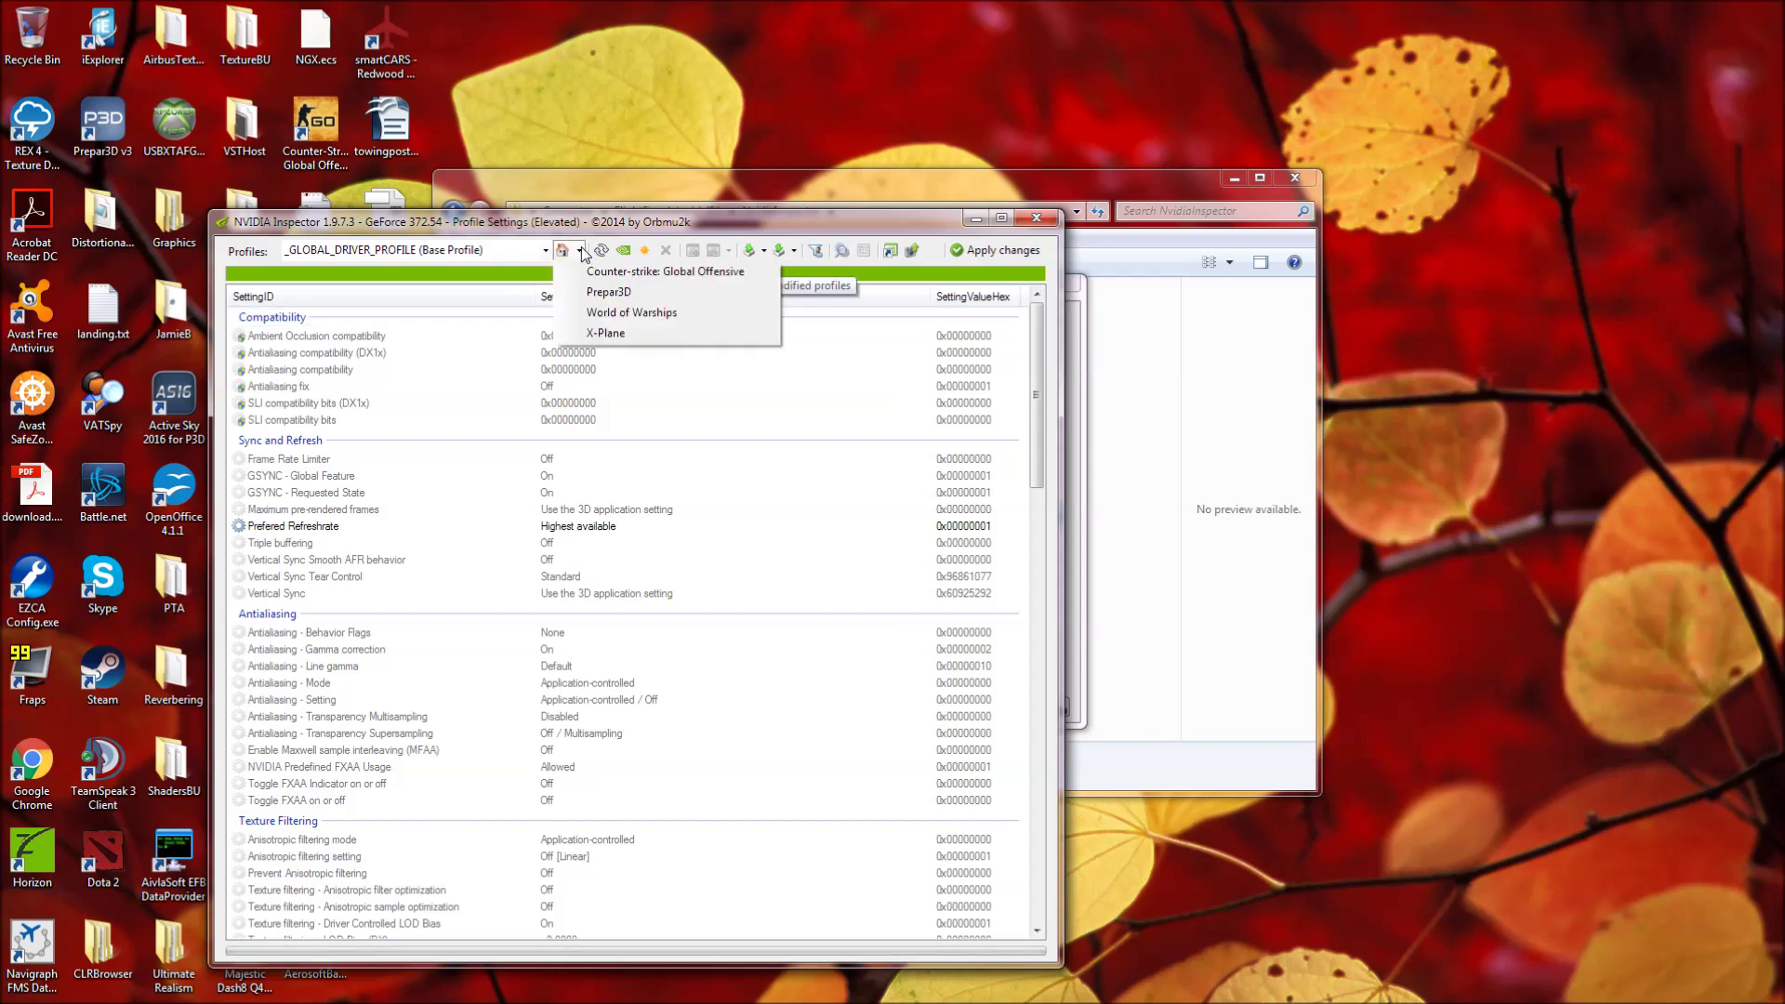
{"action": "left_click", "coordinate": [611, 288]}
{"action": "left_click_drag", "start_coordinate": [633, 222], "coordinate": [812, 139]}
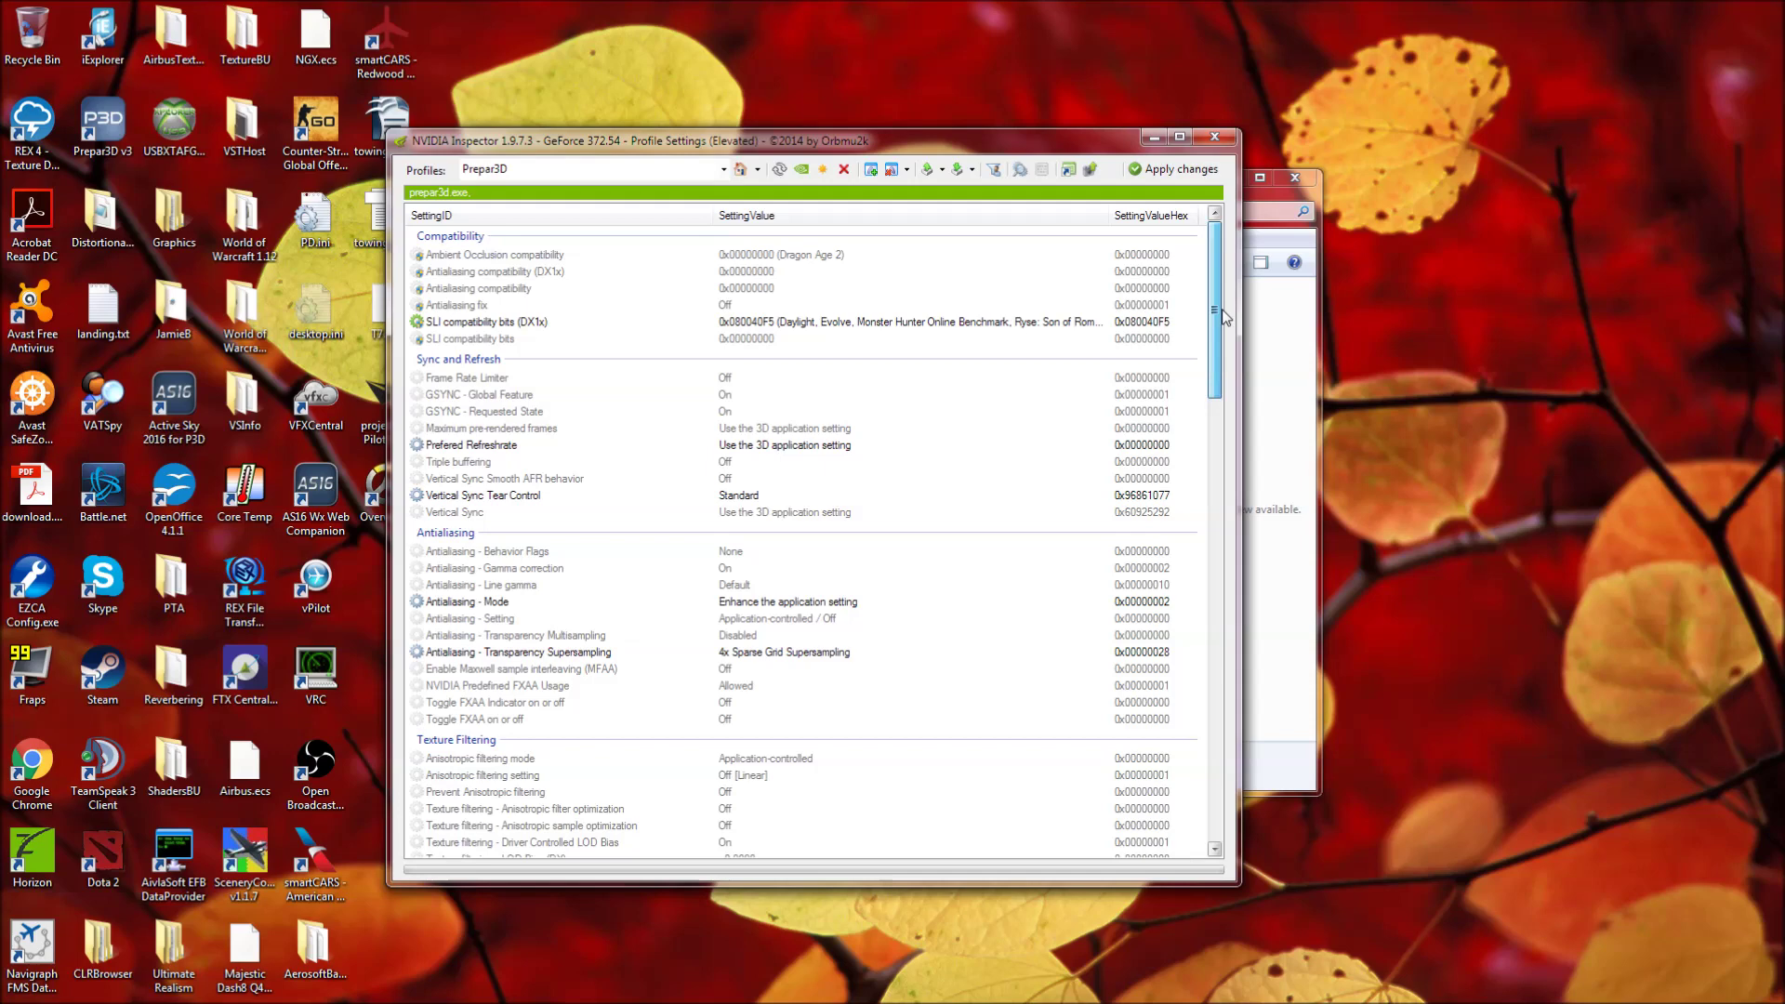
{"action": "left_click_drag", "start_coordinate": [1223, 361], "coordinate": [1224, 372]}
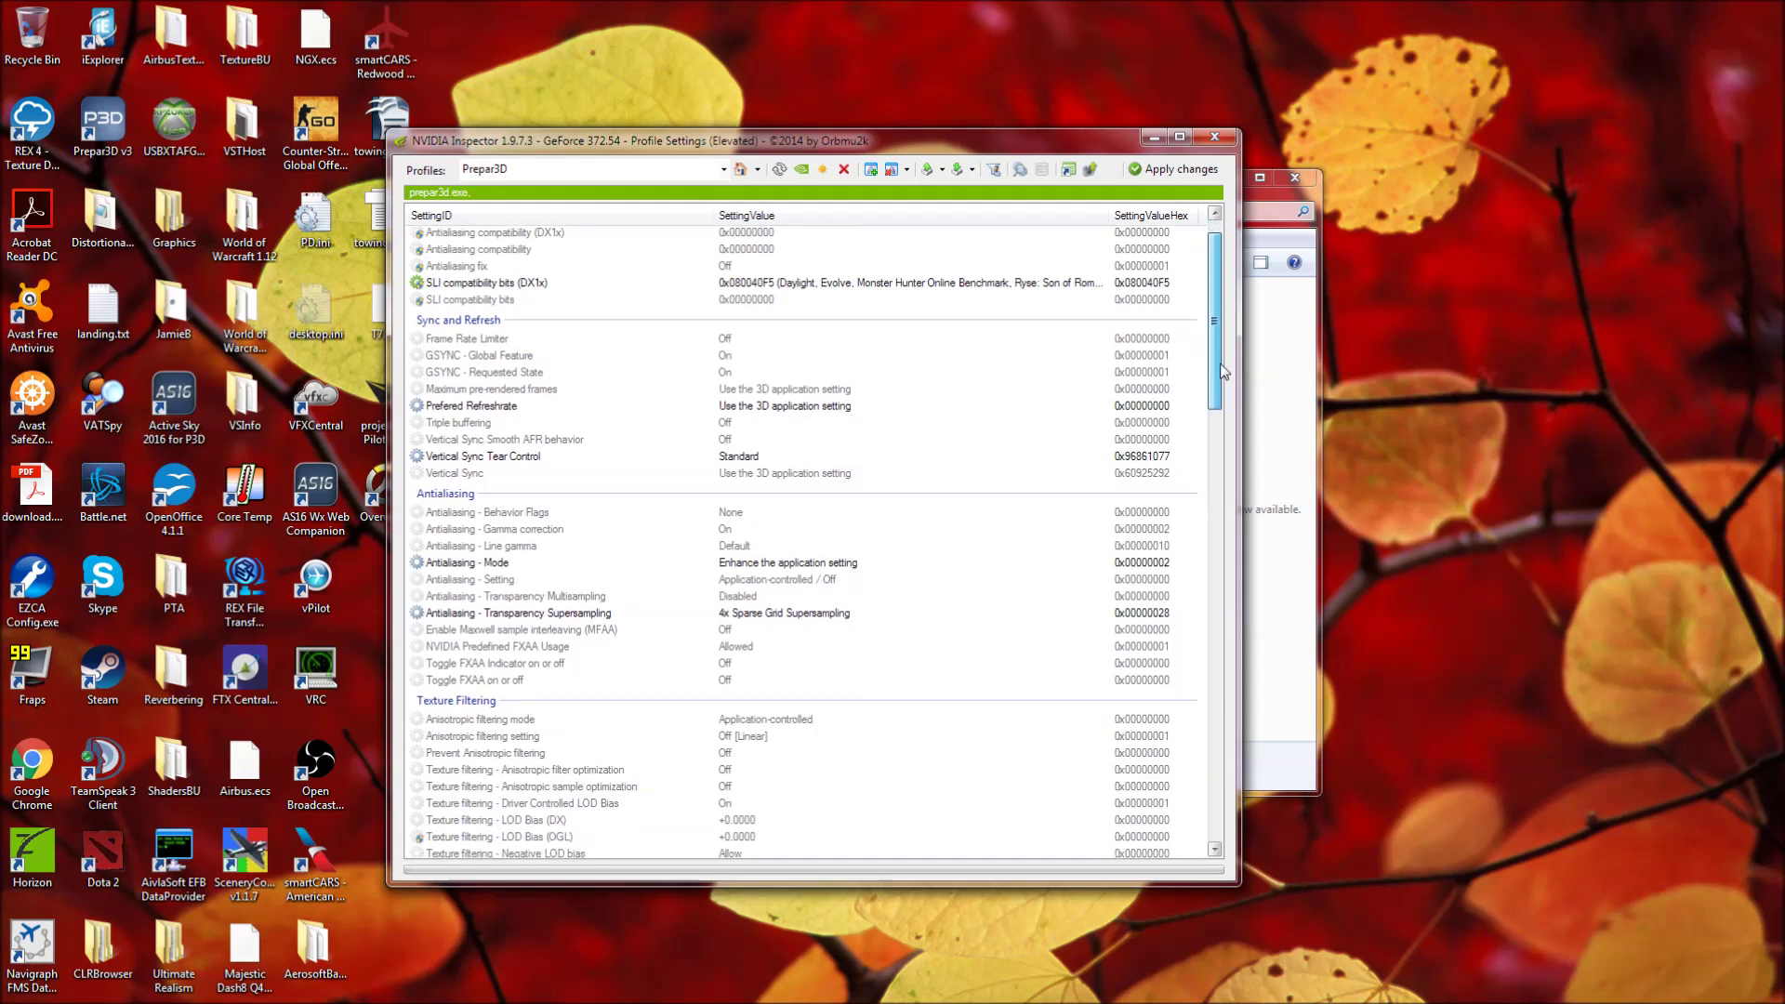
{"action": "left_click_drag", "start_coordinate": [1223, 372], "coordinate": [1224, 321]}
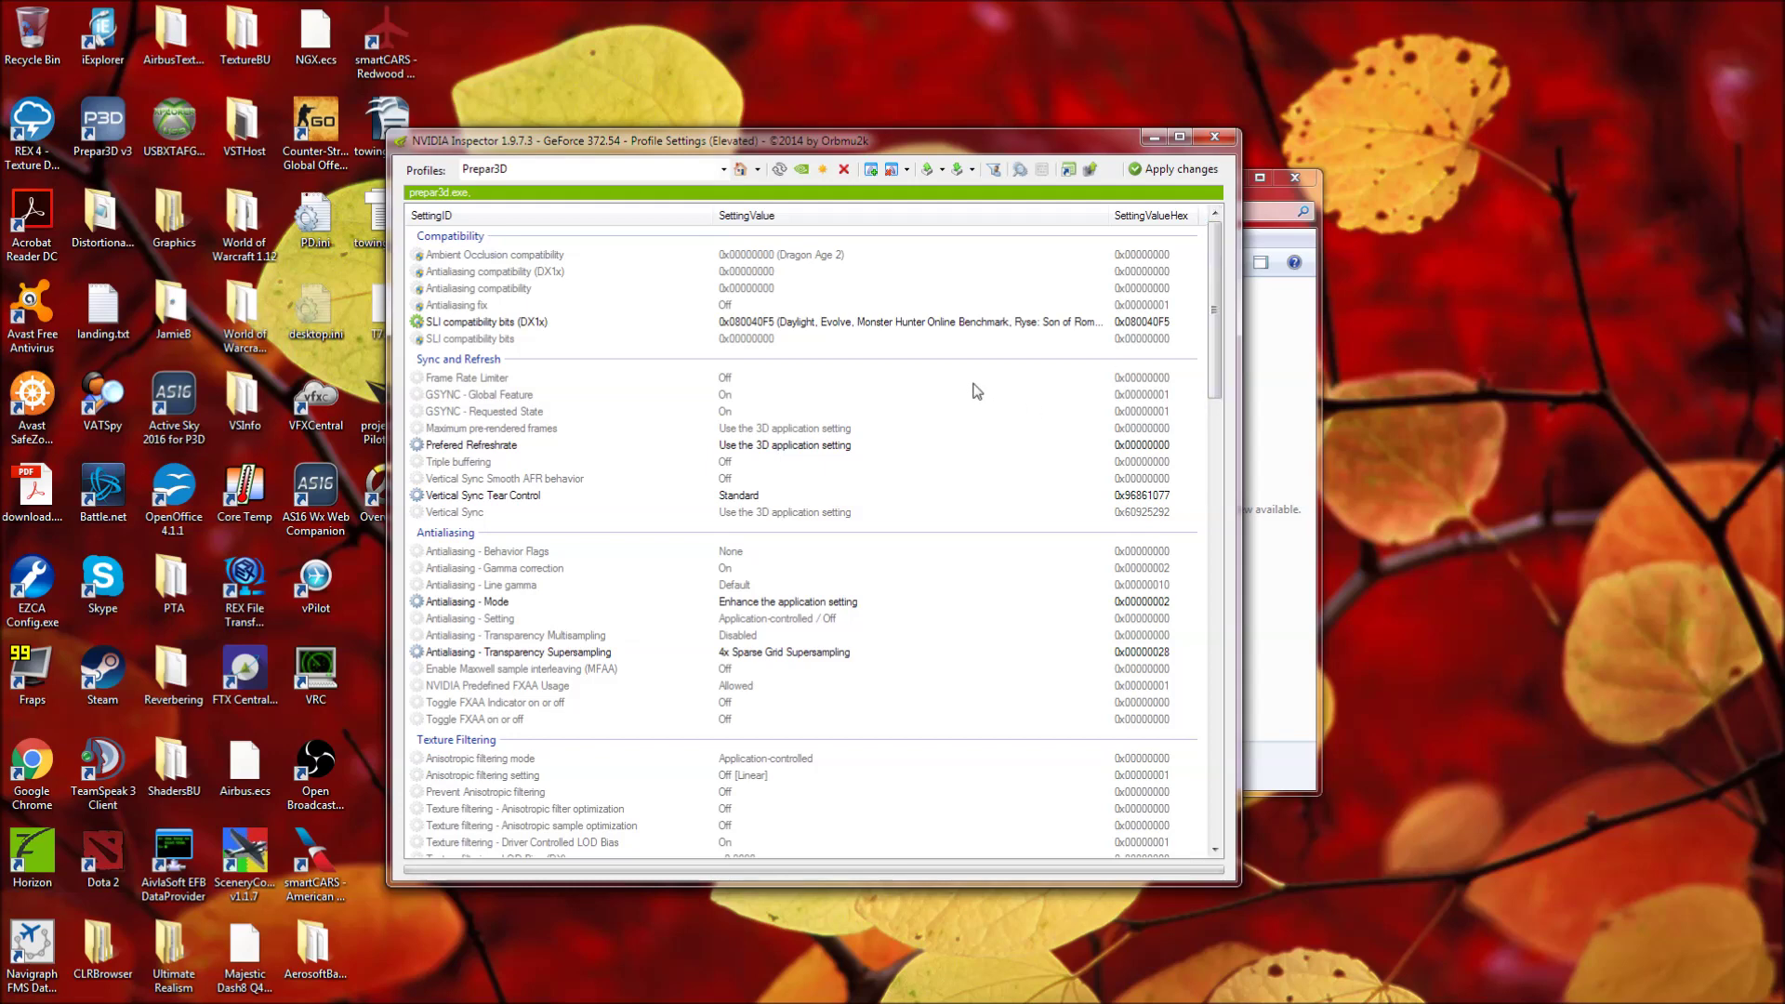
Set the Frame Rate Limiter to 30 fps (0xF000001E) and apply it
{"action": "left_click", "coordinate": [1002, 378]}
{"action": "left_click", "coordinate": [1100, 379]}
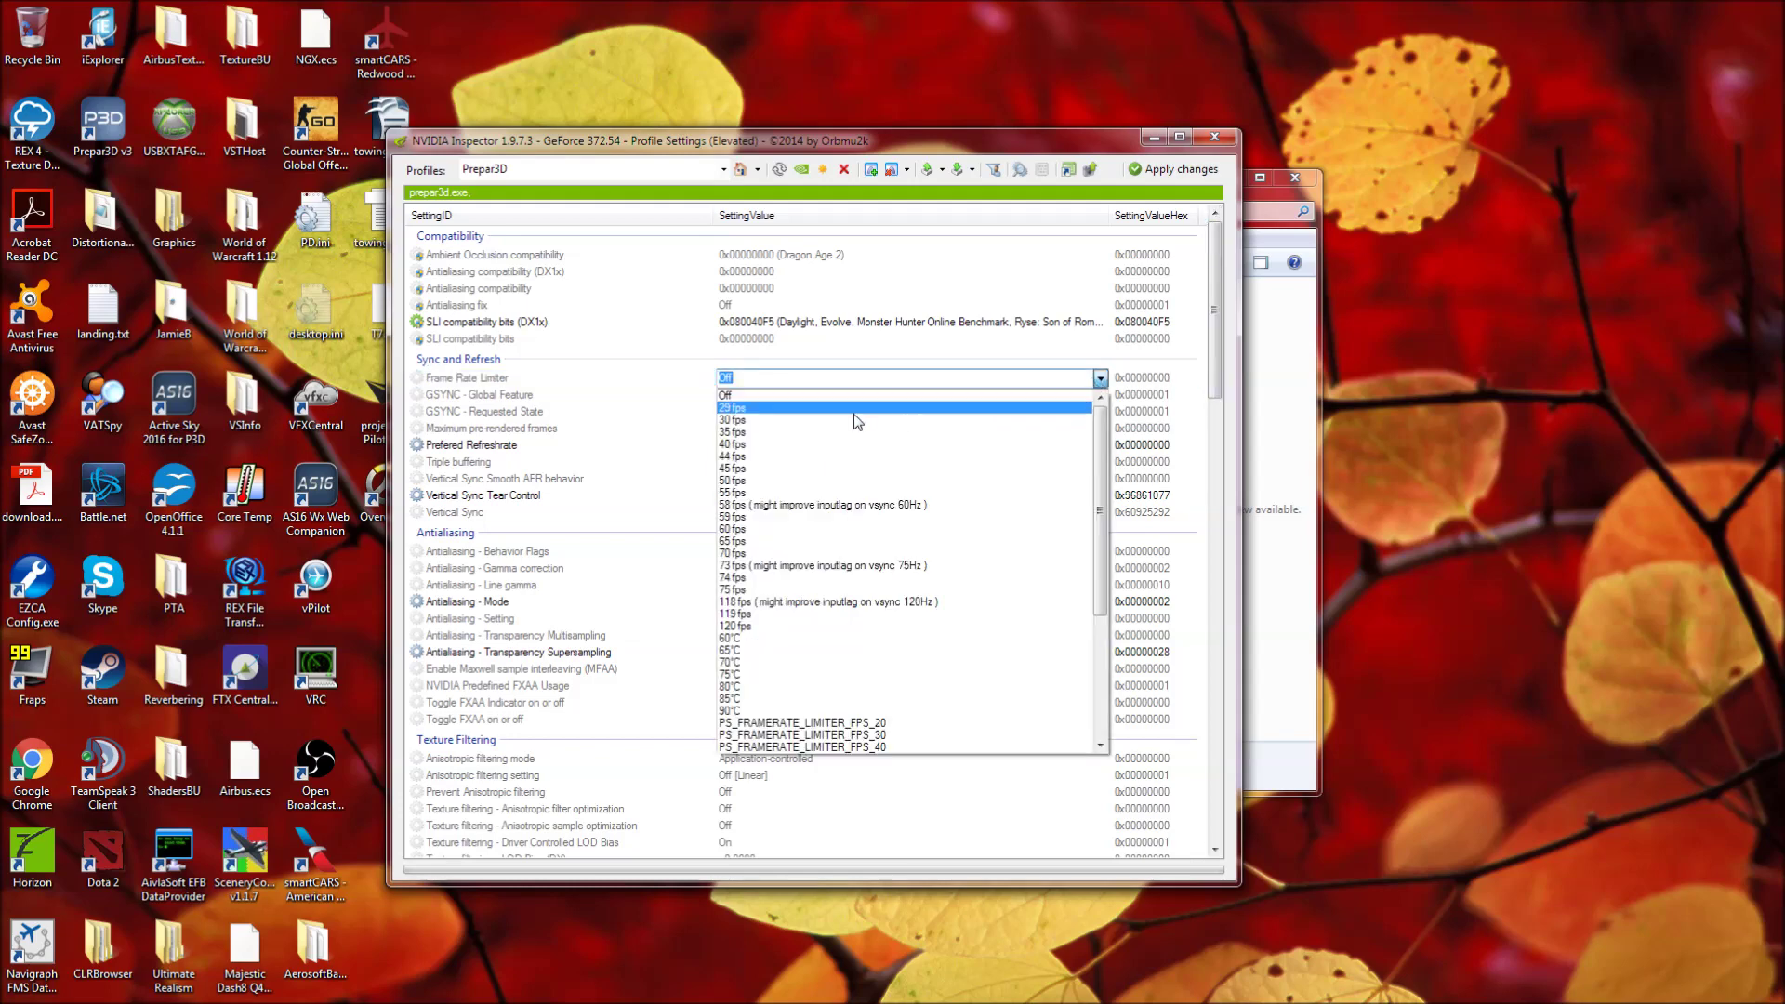
{"action": "left_click", "coordinate": [808, 420]}
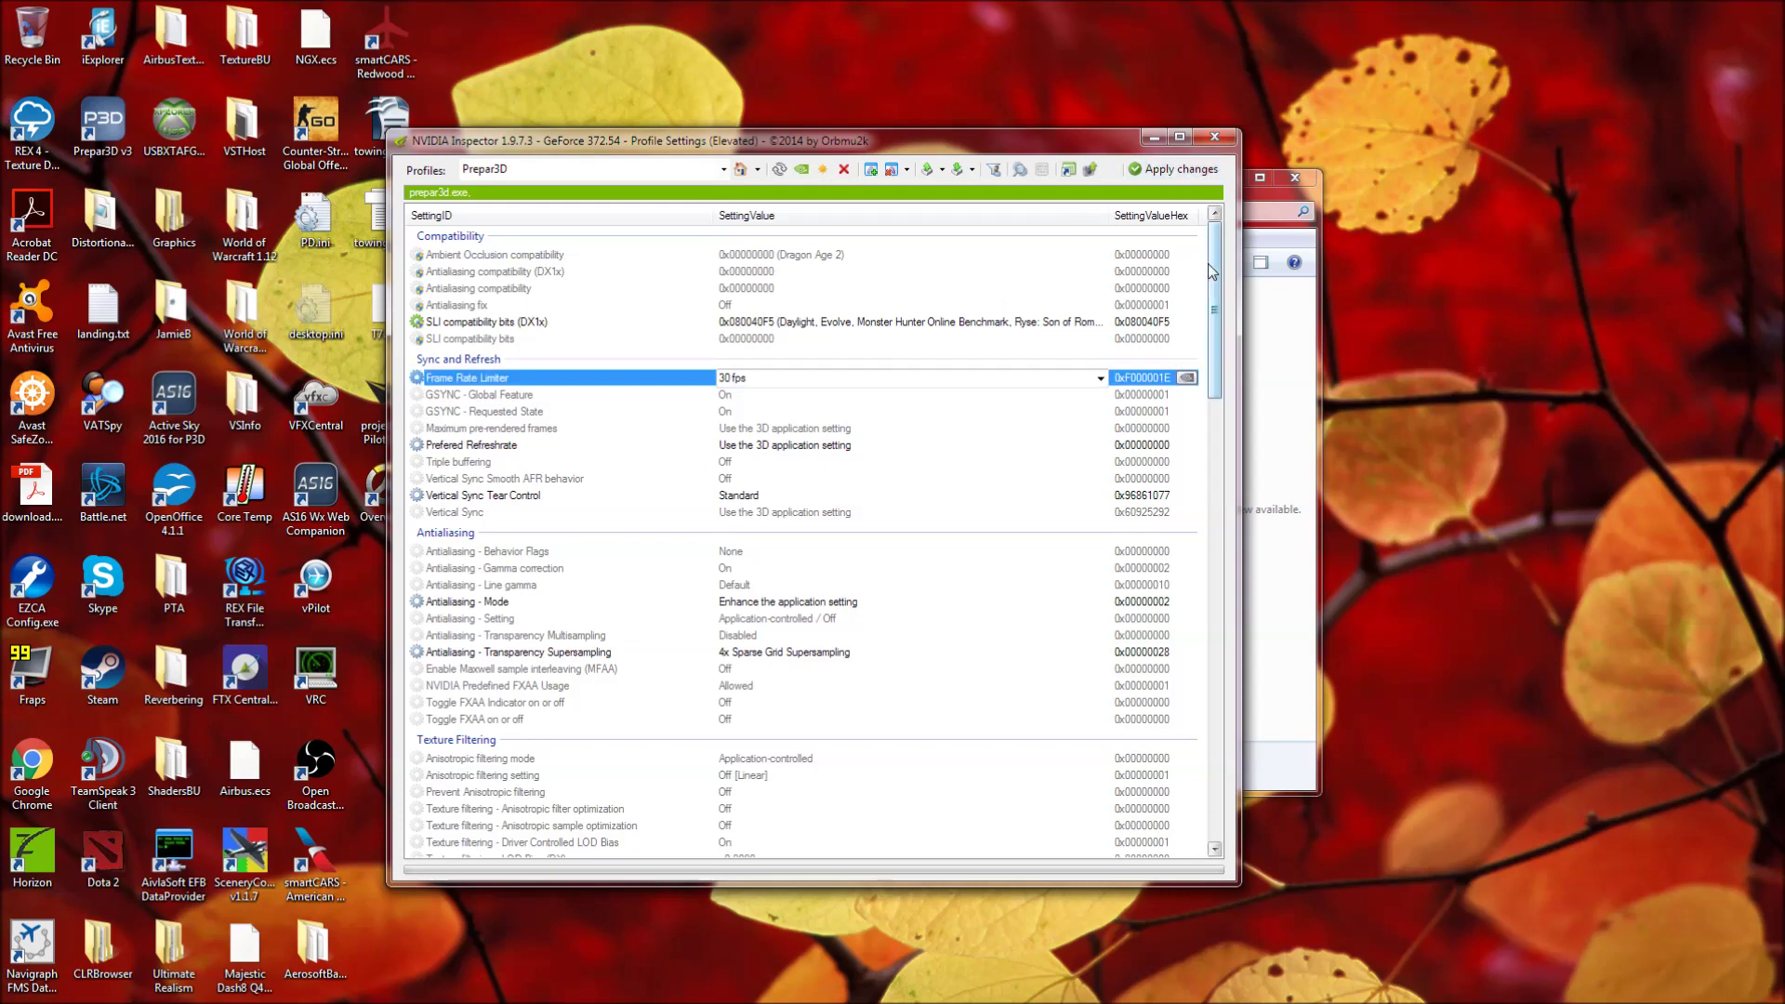
{"action": "scroll", "coordinate": [1209, 265], "scroll_direction": "down", "scroll_amount": 1}
{"action": "scroll", "coordinate": [1212, 260], "scroll_direction": "up", "scroll_amount": 1}
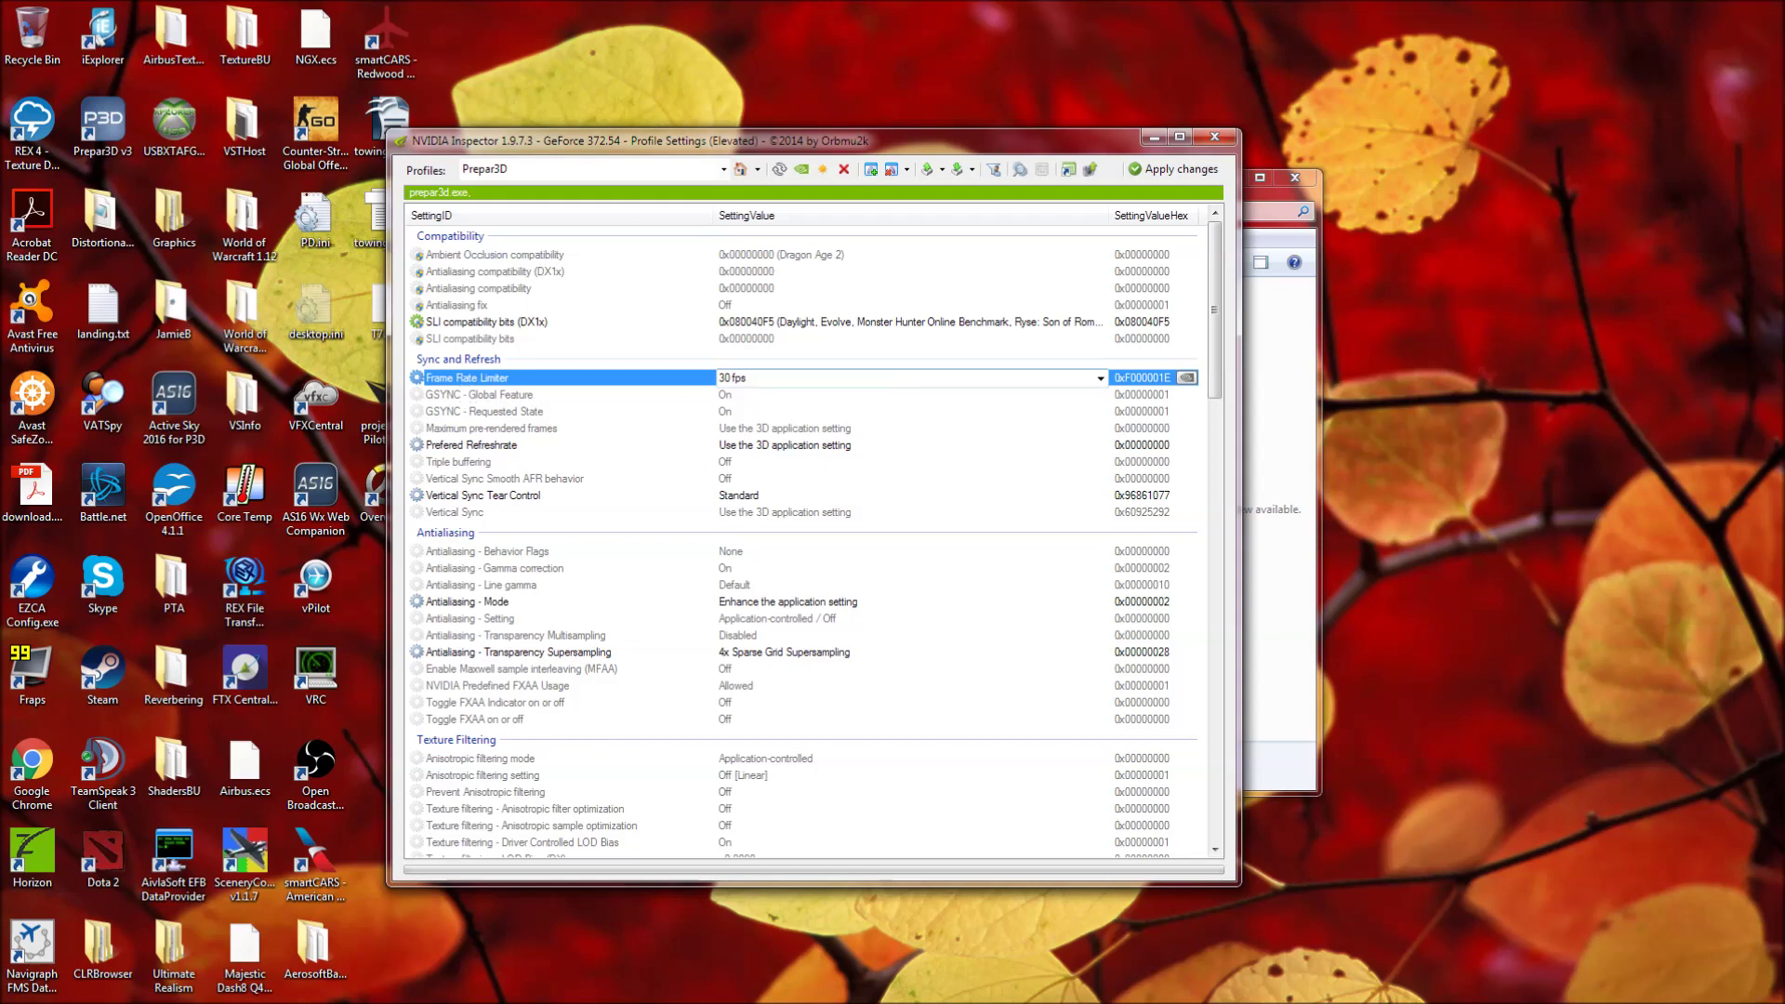
{"action": "left_click", "coordinate": [1151, 170]}
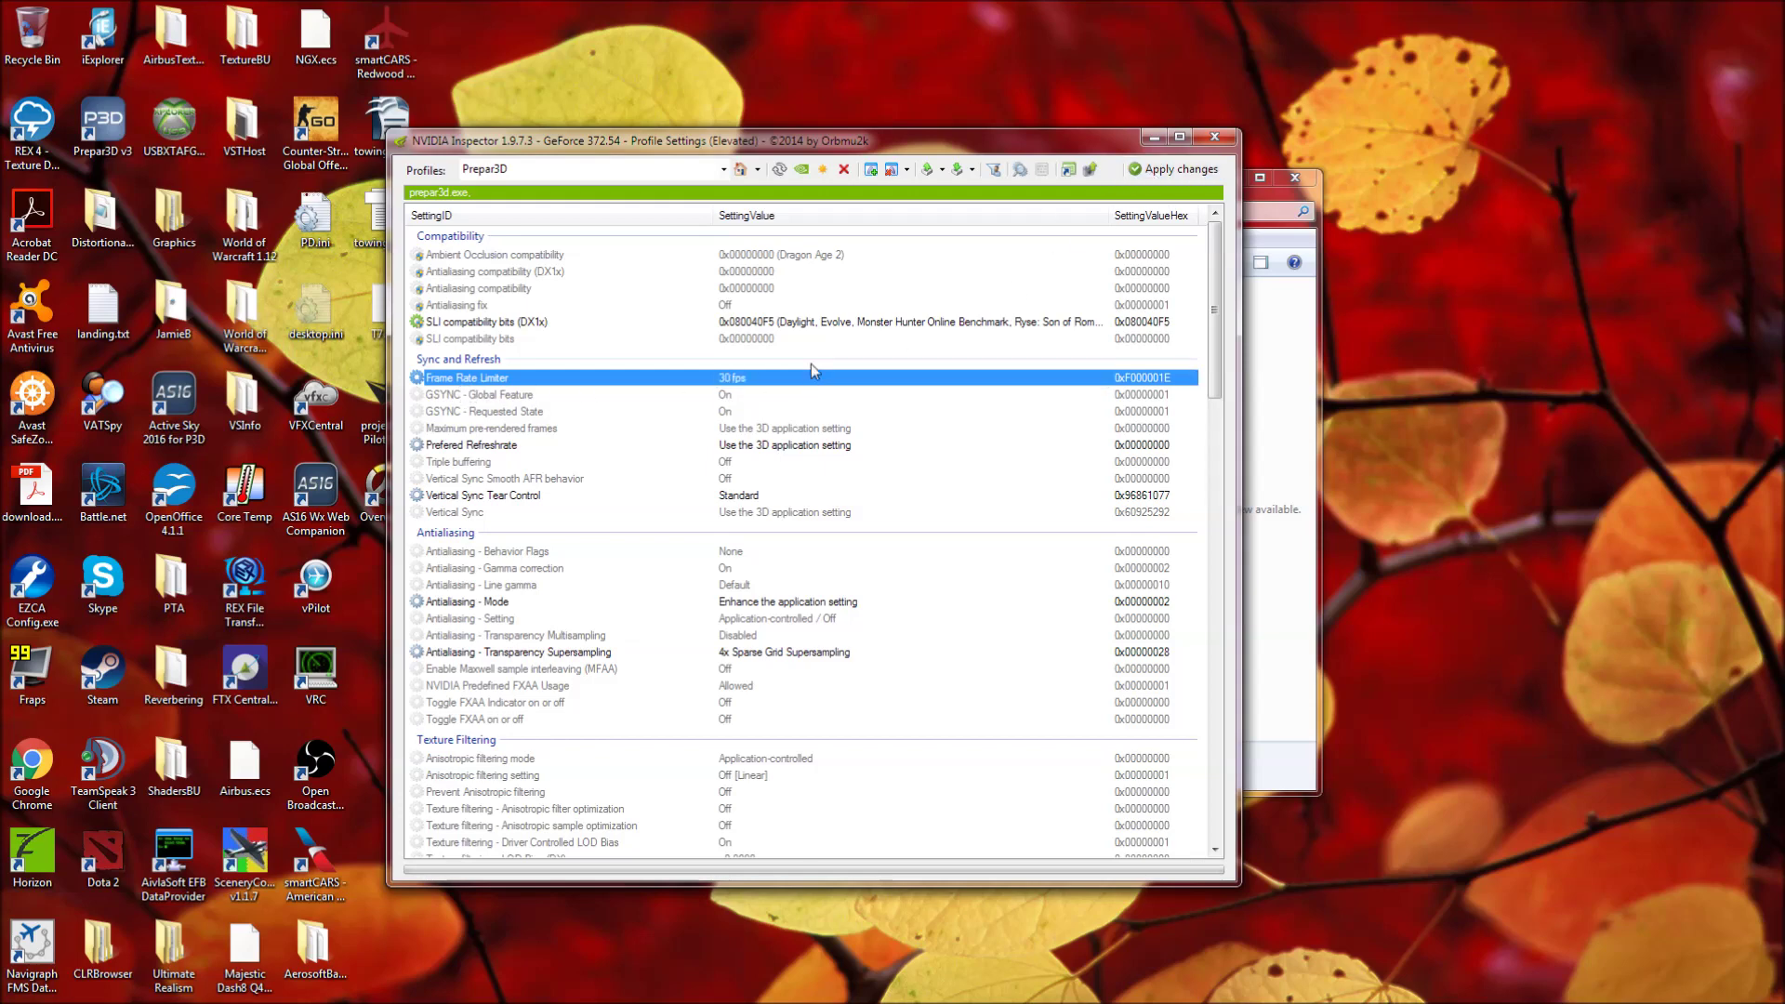
{"action": "left_click", "coordinate": [758, 170]}
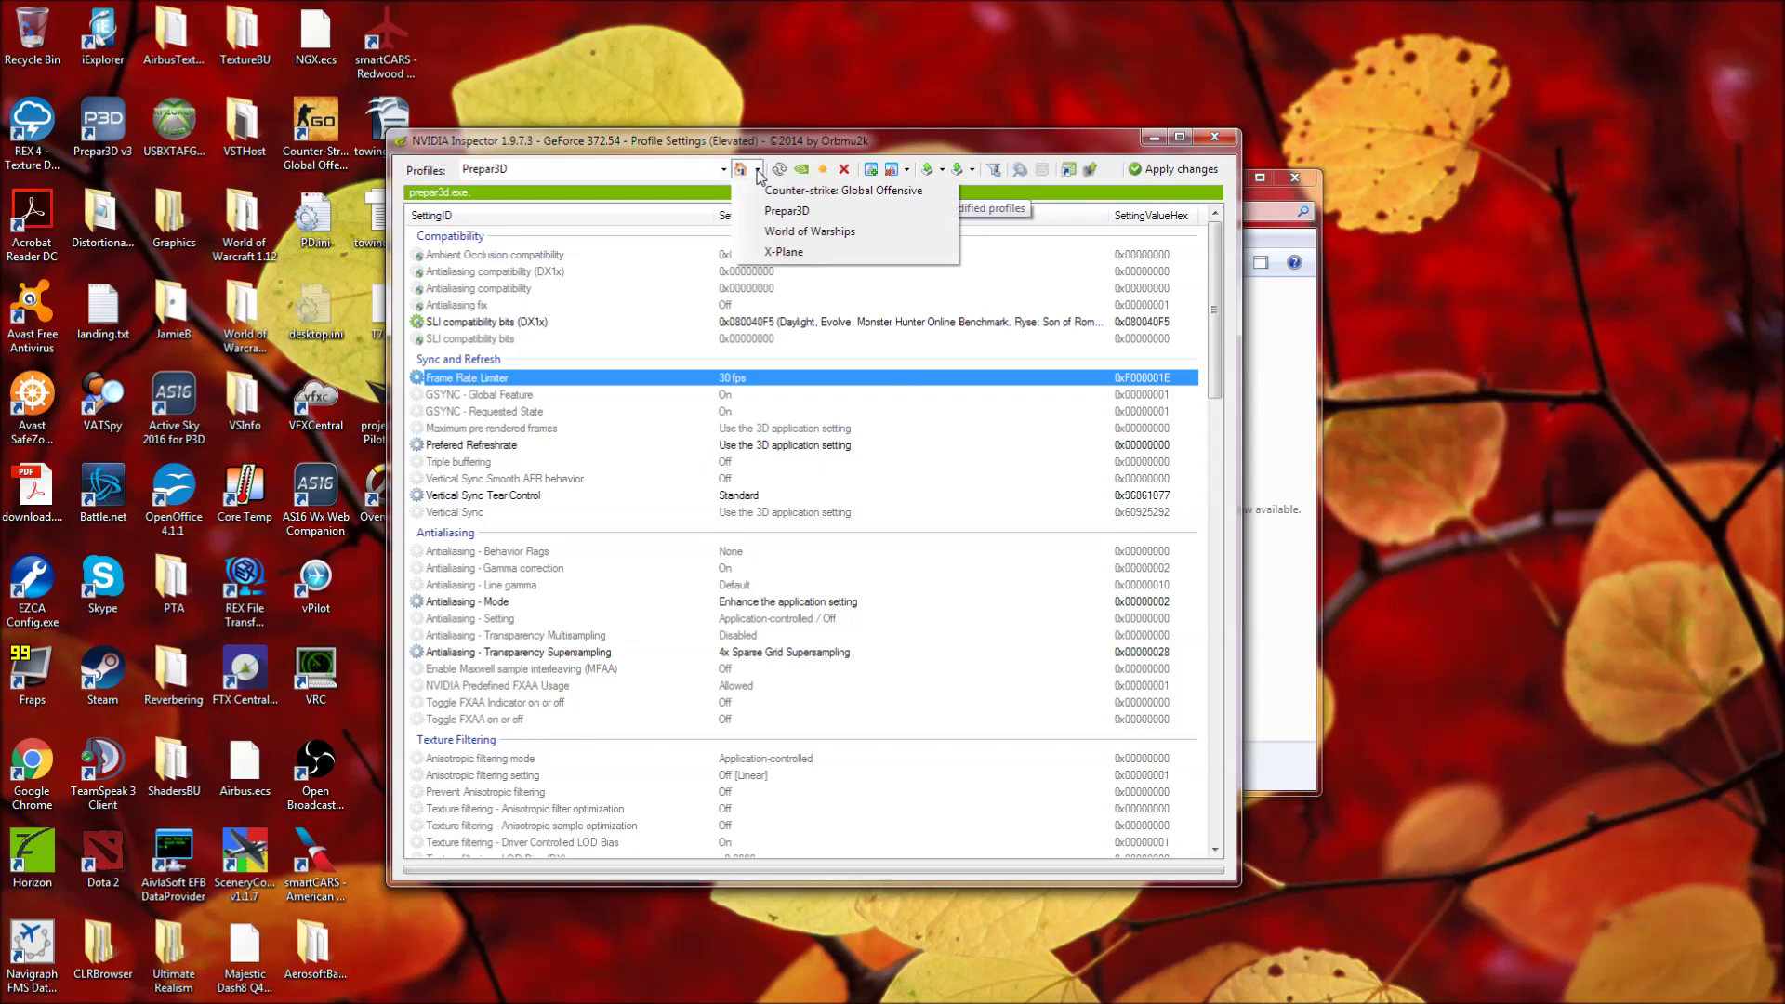
{"action": "left_click", "coordinate": [989, 191]}
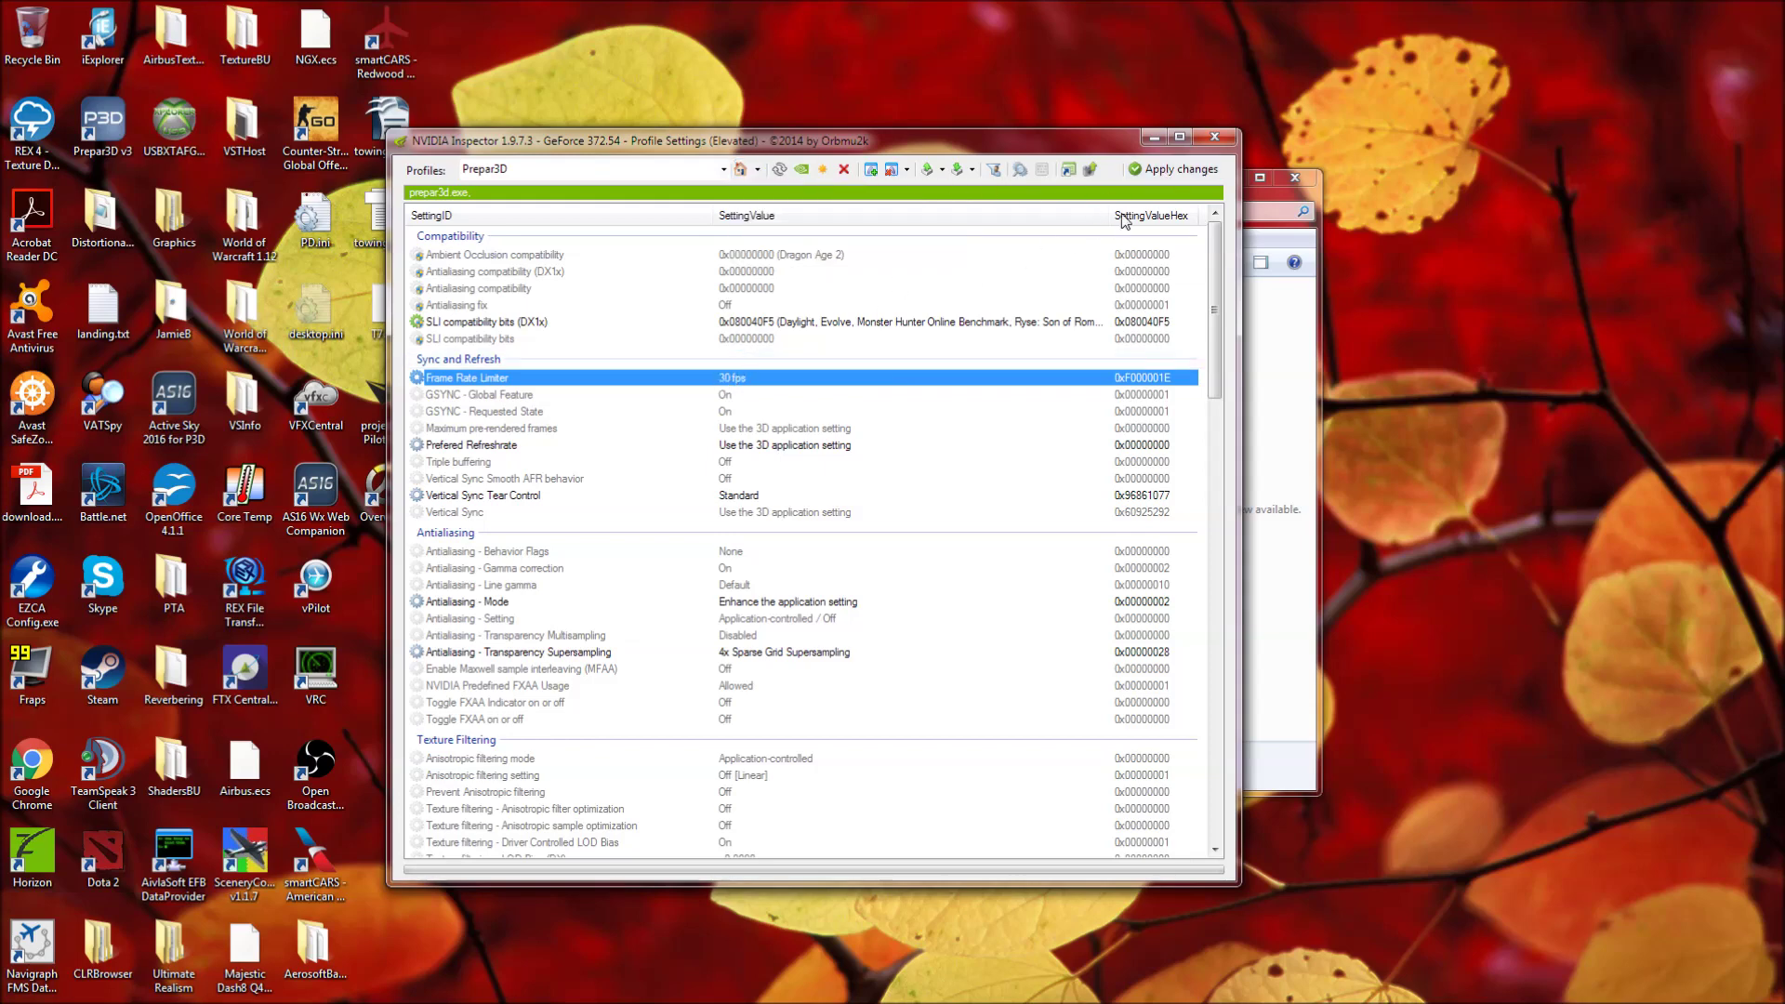
{"action": "left_click_drag", "start_coordinate": [1214, 267], "coordinate": [1209, 320]}
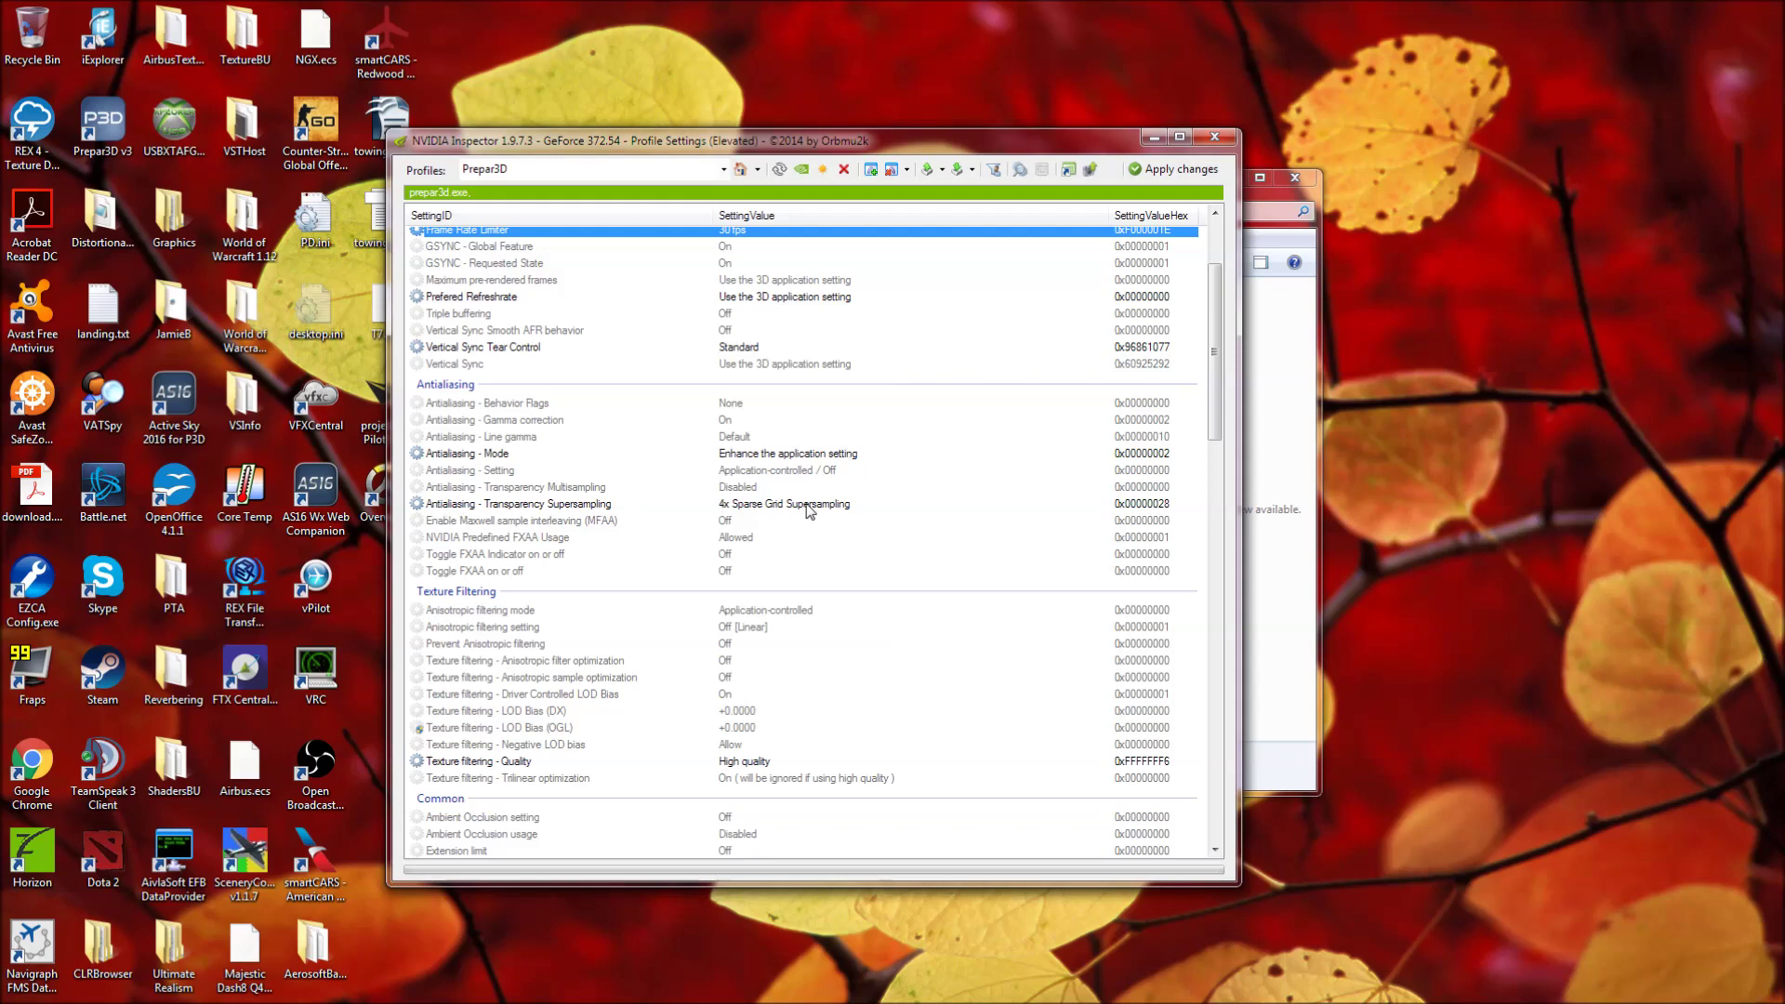
{"action": "mouse_move", "coordinate": [1213, 371]}
{"action": "left_mouse_down"}
{"action": "mouse_move", "coordinate": [1213, 412]}
{"action": "mouse_move", "coordinate": [1226, 290]}
{"action": "mouse_move", "coordinate": [1223, 342]}
{"action": "left_mouse_up"}
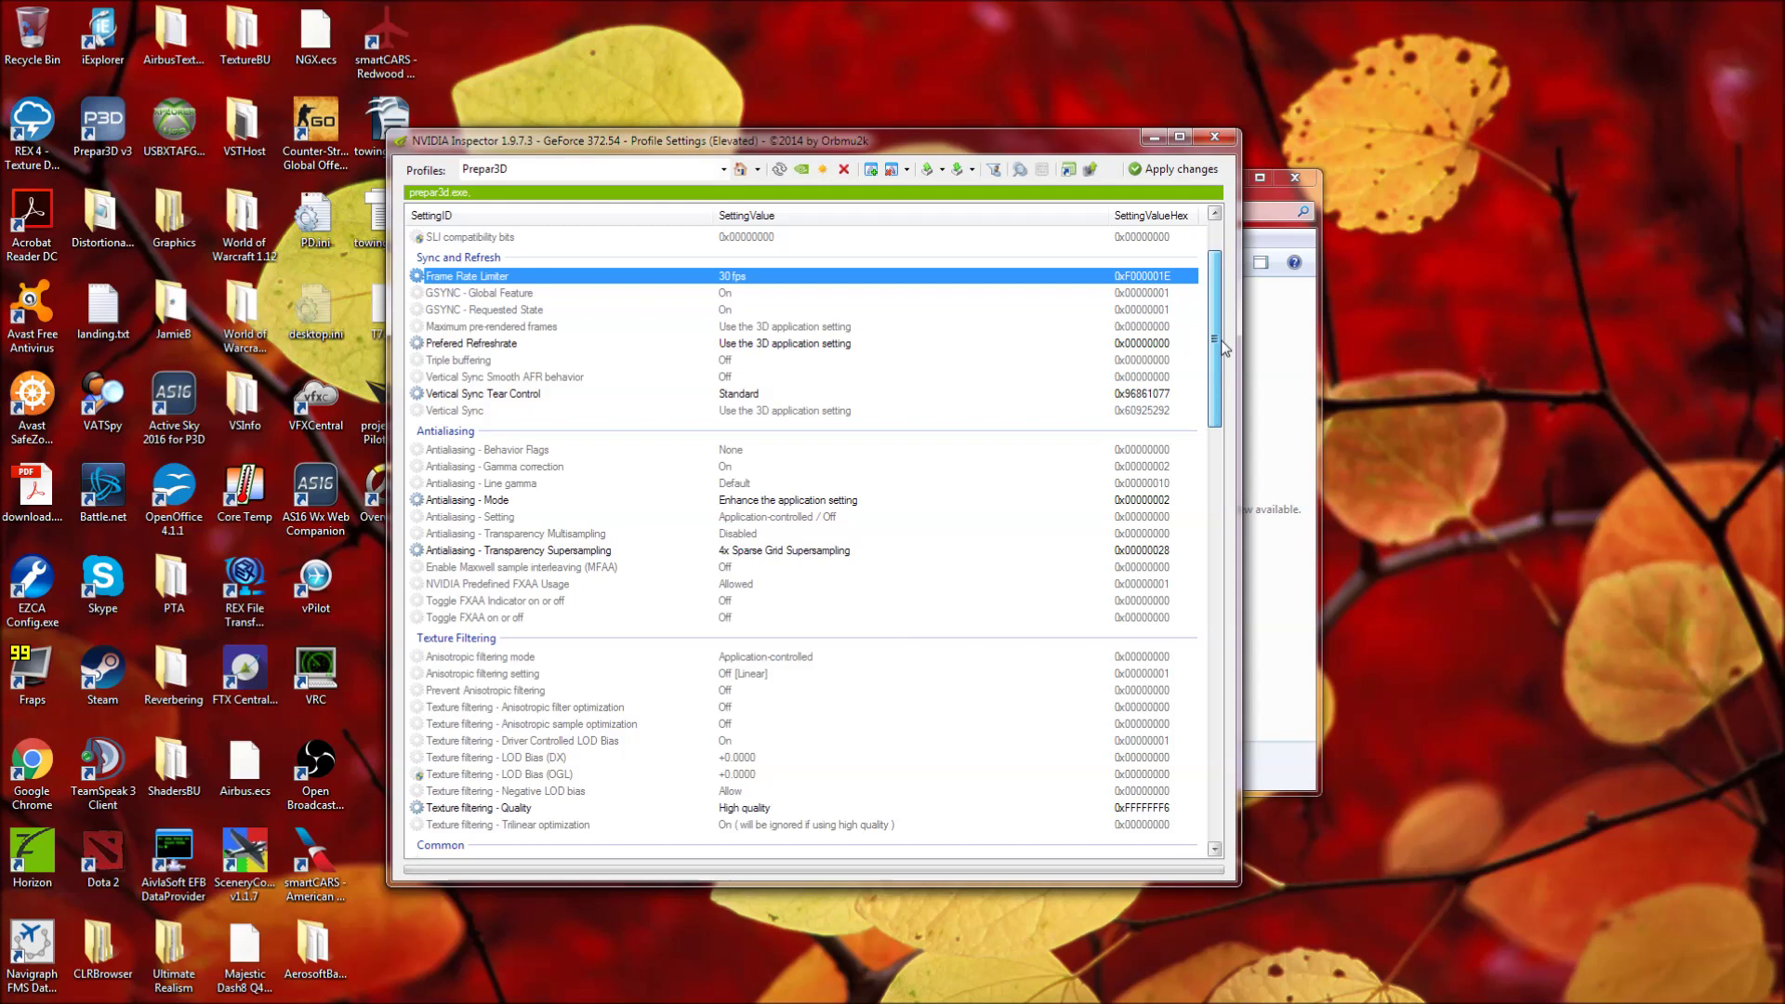
{"action": "left_click_drag", "start_coordinate": [1224, 348], "coordinate": [1224, 353]}
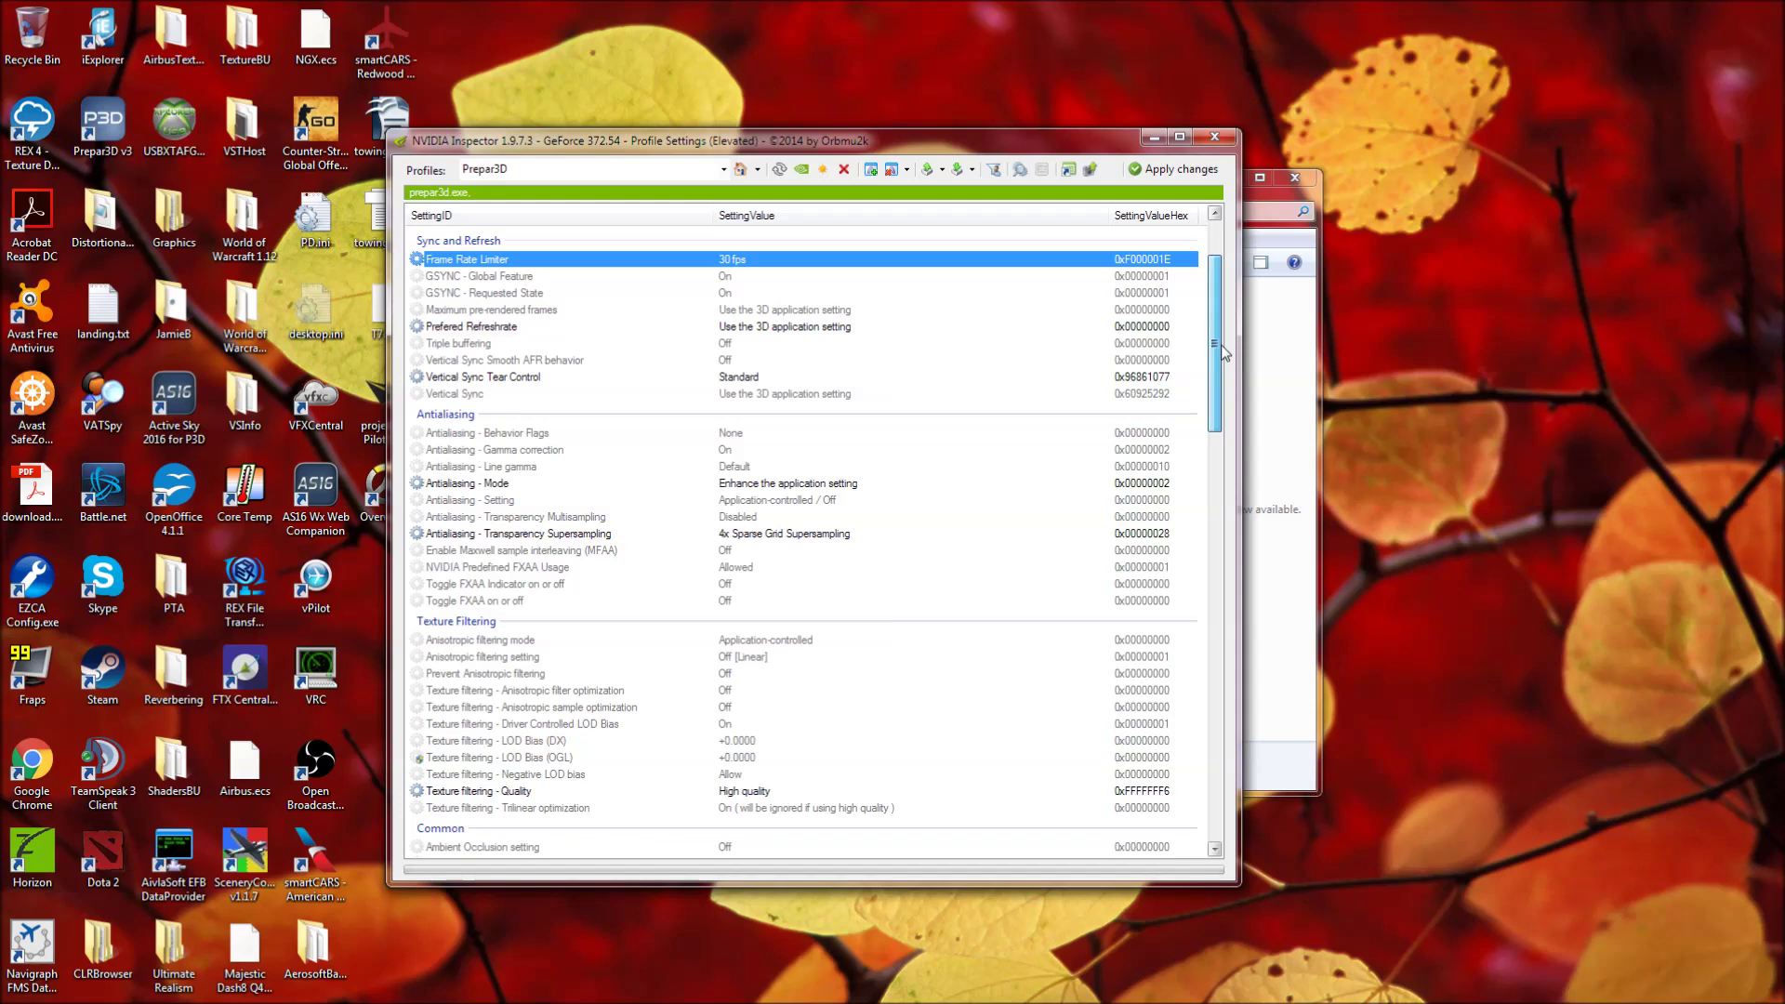
{"action": "left_click_drag", "start_coordinate": [1224, 354], "coordinate": [1219, 295]}
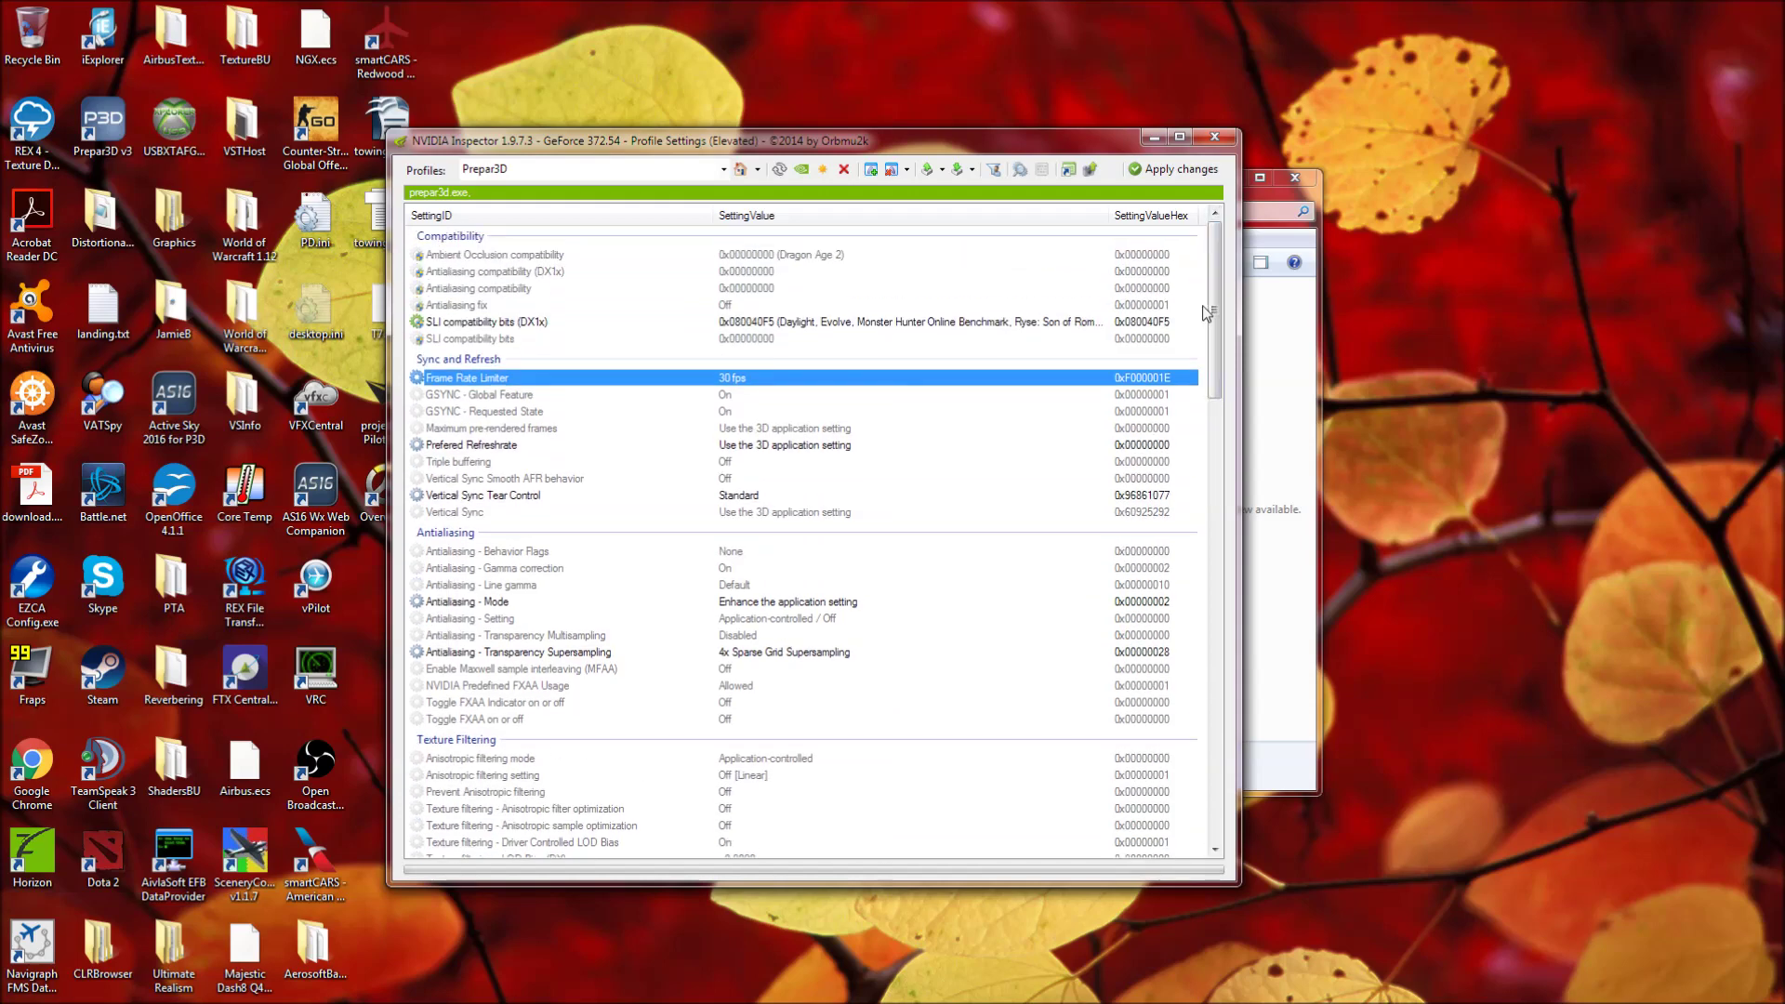
{"action": "mouse_move", "coordinate": [1219, 296]}
{"action": "left_mouse_down"}
{"action": "mouse_move", "coordinate": [1217, 340]}
{"action": "mouse_move", "coordinate": [1215, 287]}
{"action": "left_mouse_up"}
Close the profile settings, NVIDIA Inspector, and the NvidiaInspector folder window
{"action": "left_click", "coordinate": [1212, 138]}
{"action": "left_click", "coordinate": [1057, 285]}
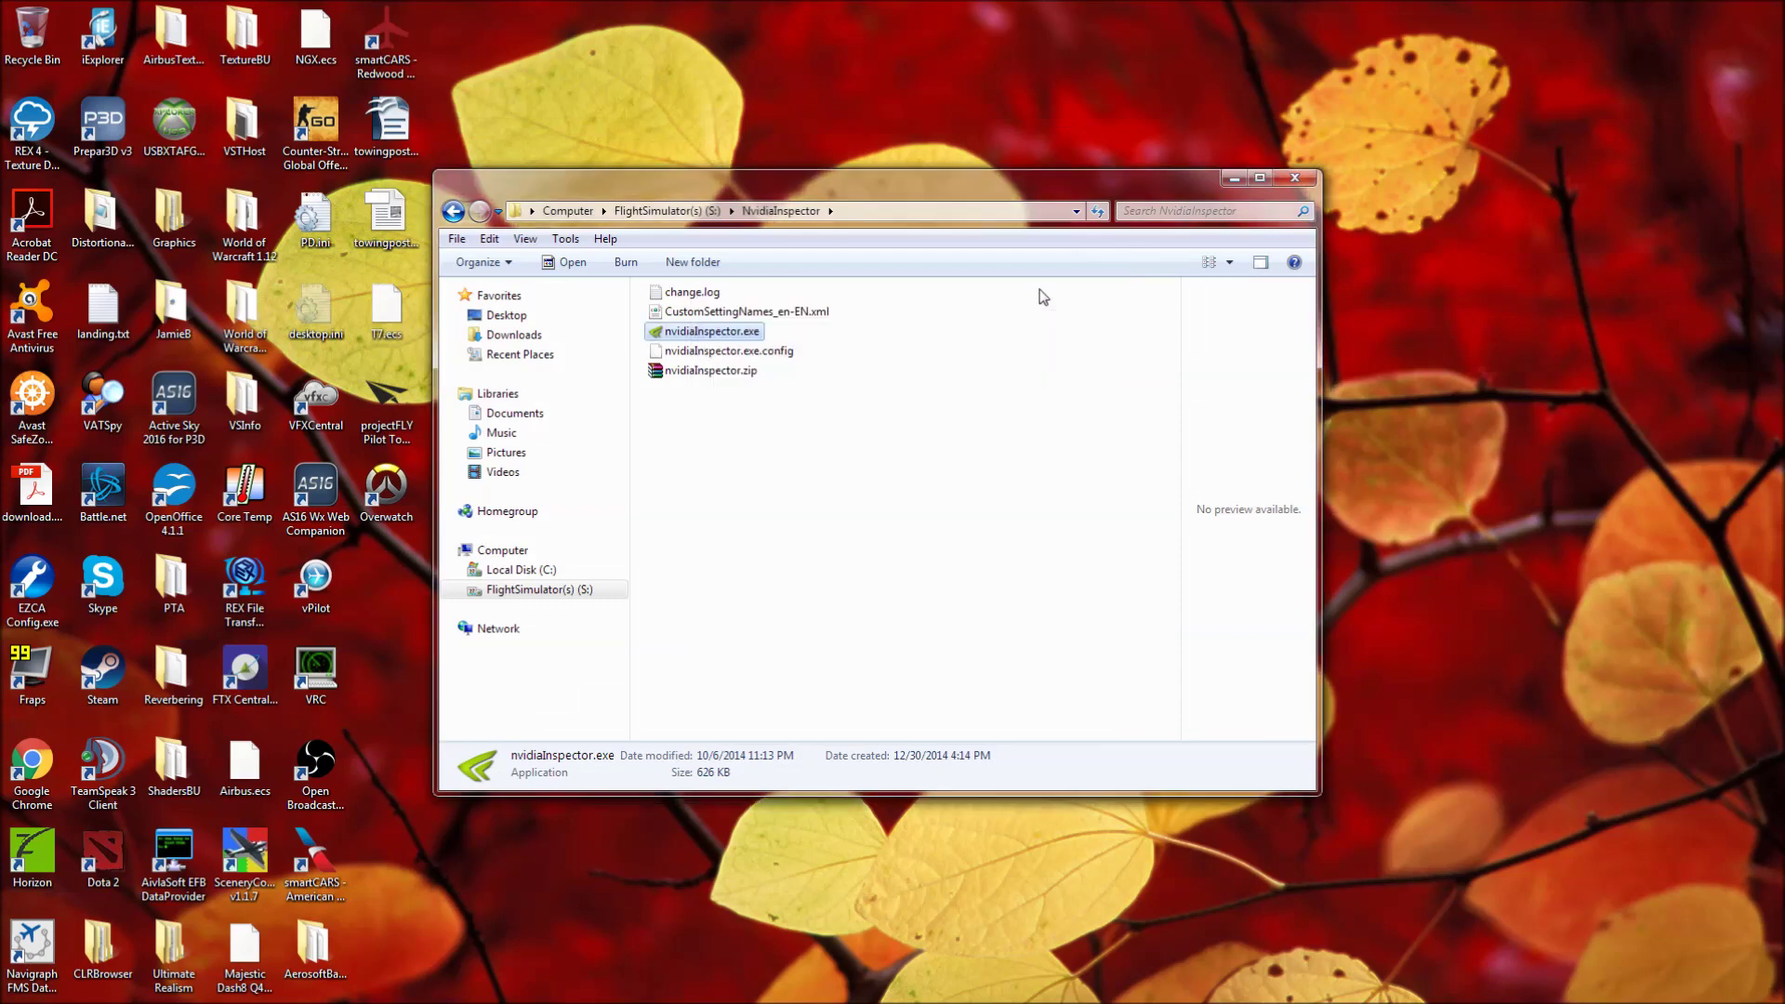
{"action": "left_click", "coordinate": [1305, 180]}
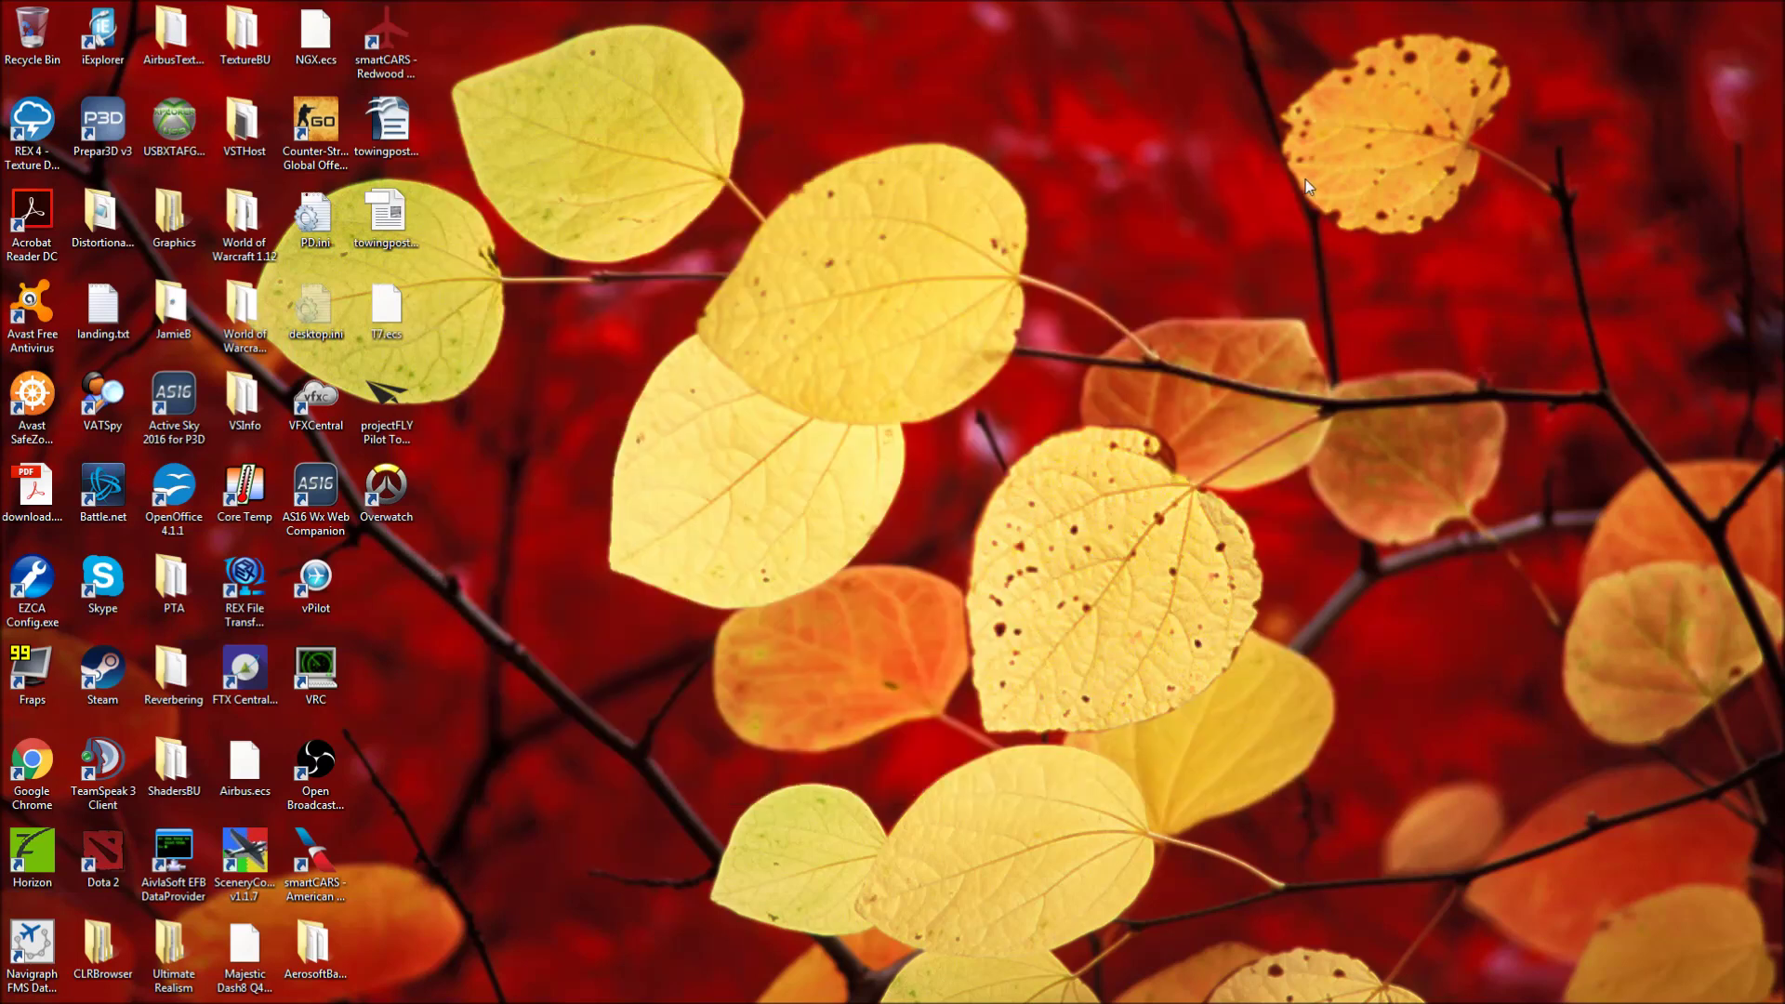
Locate vertighoAS16.CFG in Downloads via Start > Computer, then close the folder window
{"action": "mouse_move", "coordinate": [79, 1000]}
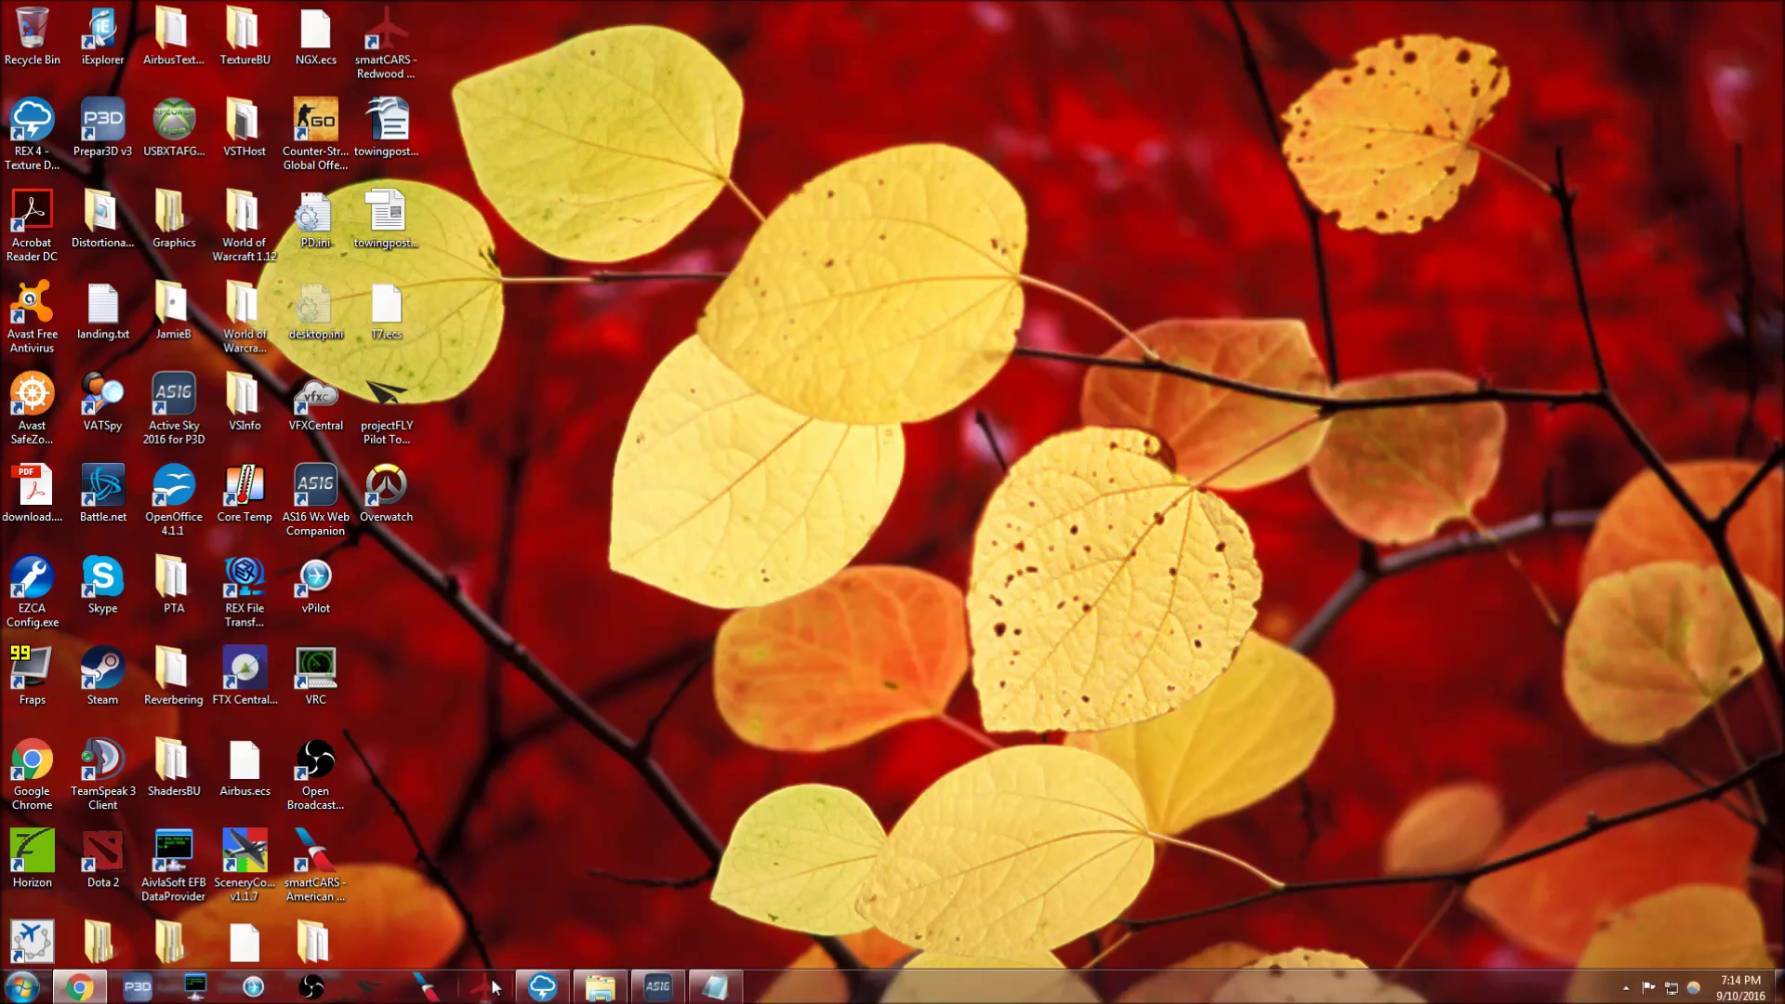
{"action": "left_click", "coordinate": [21, 986]}
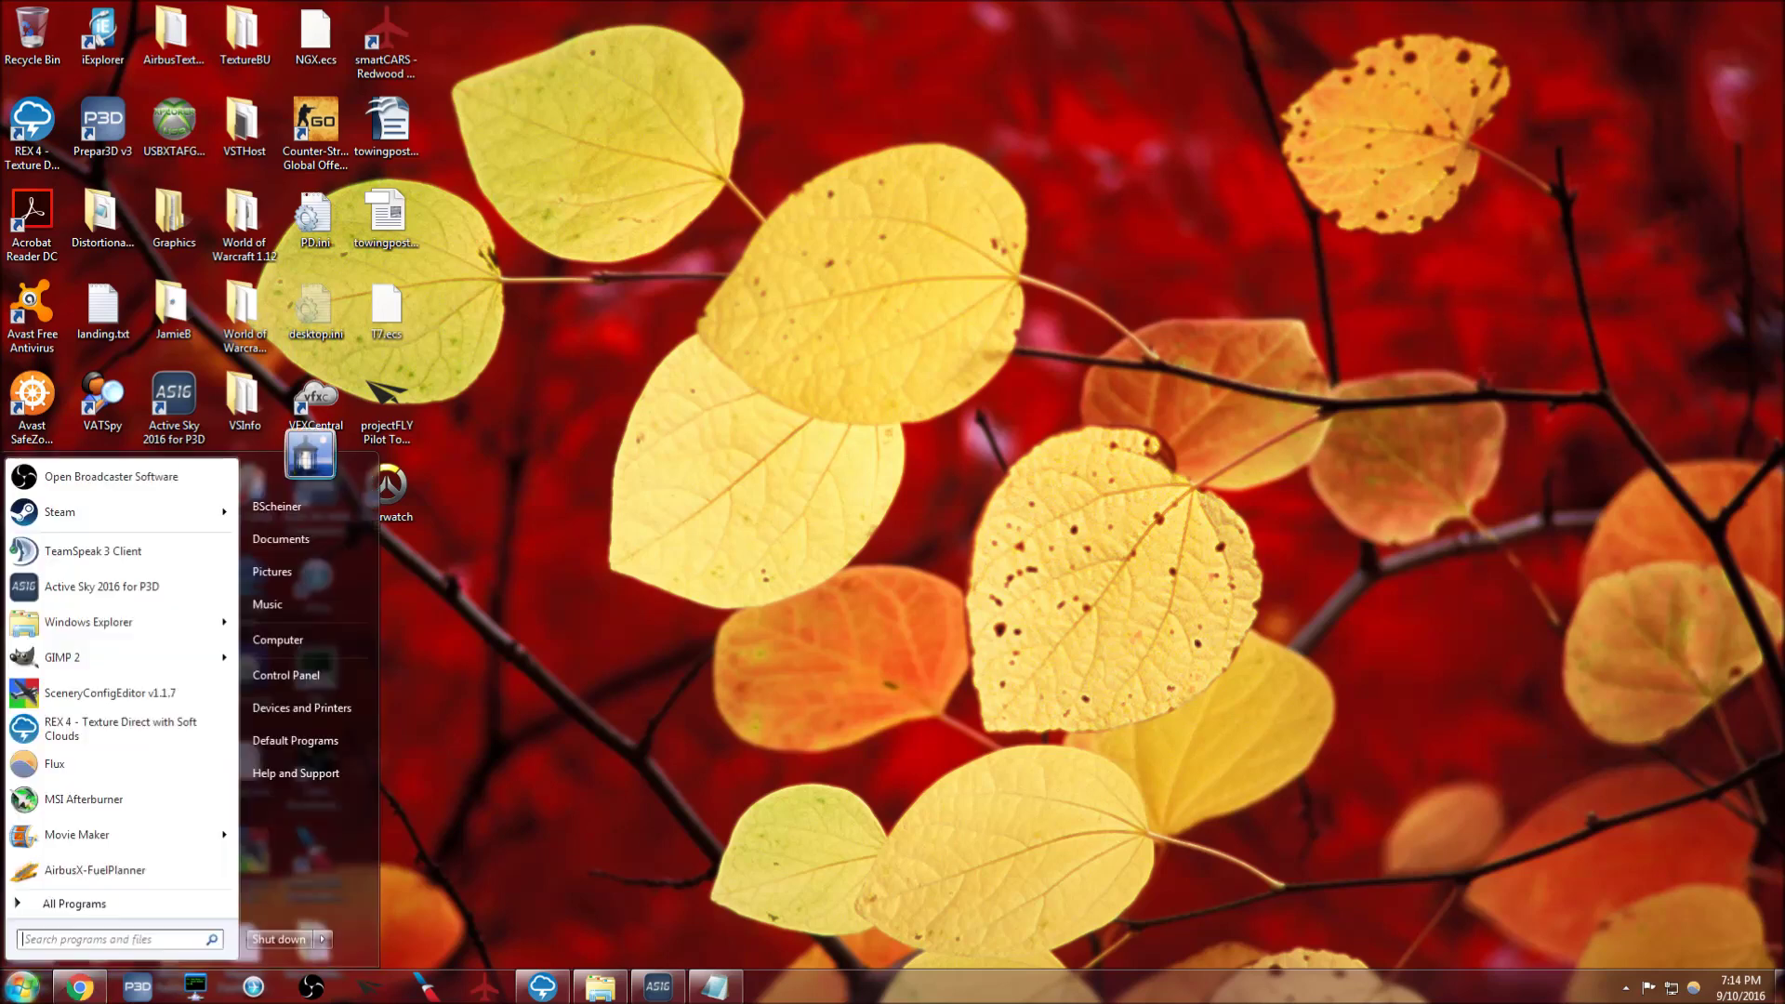
{"action": "left_click", "coordinate": [305, 654]}
{"action": "left_click", "coordinate": [514, 335]}
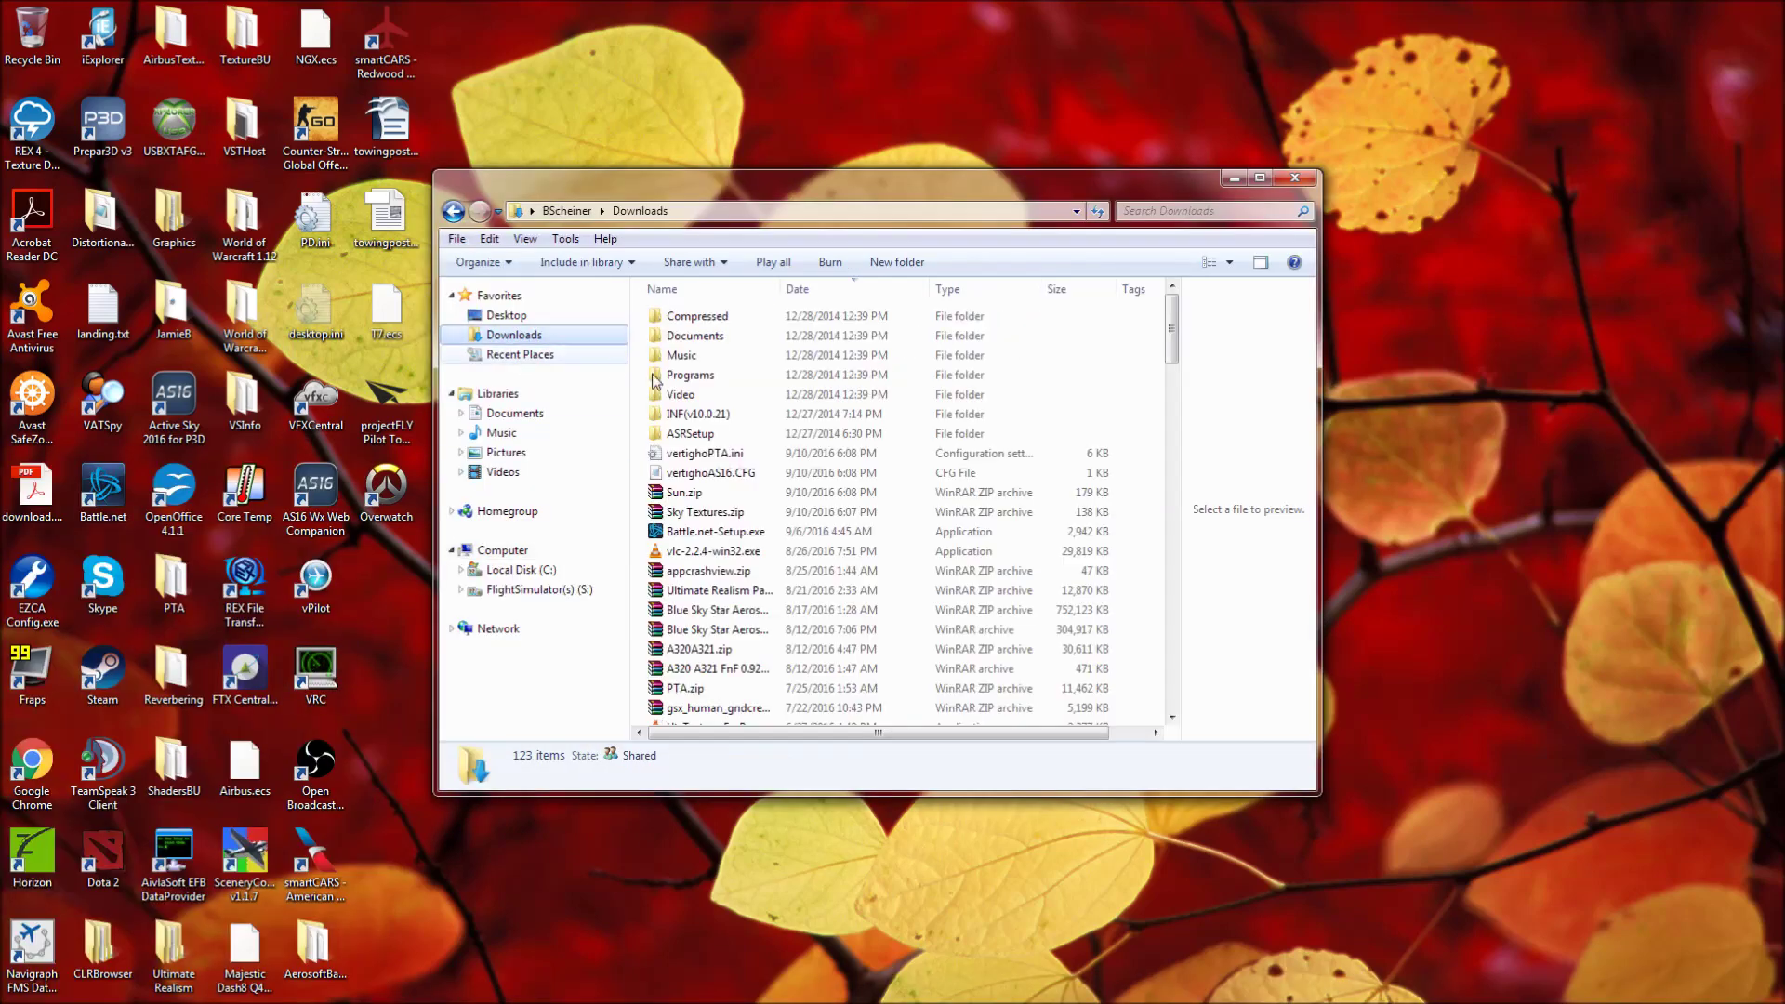
{"action": "left_click", "coordinate": [704, 475]}
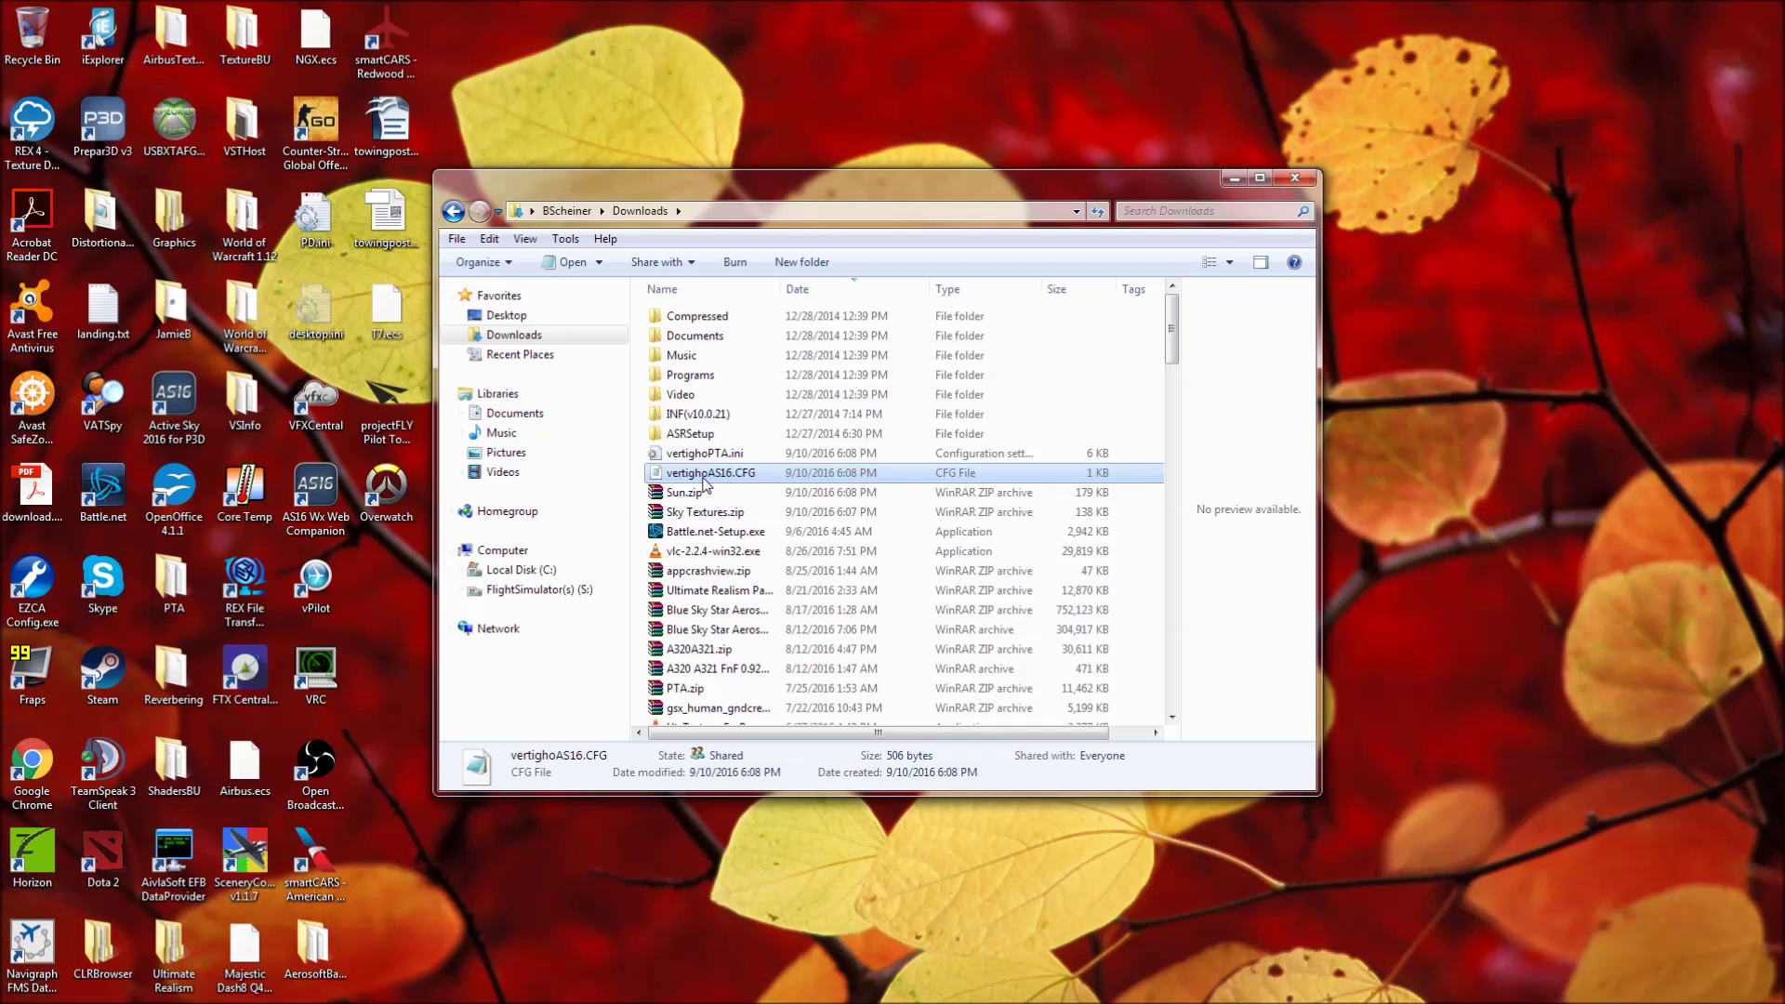
{"action": "left_click", "coordinate": [1295, 177]}
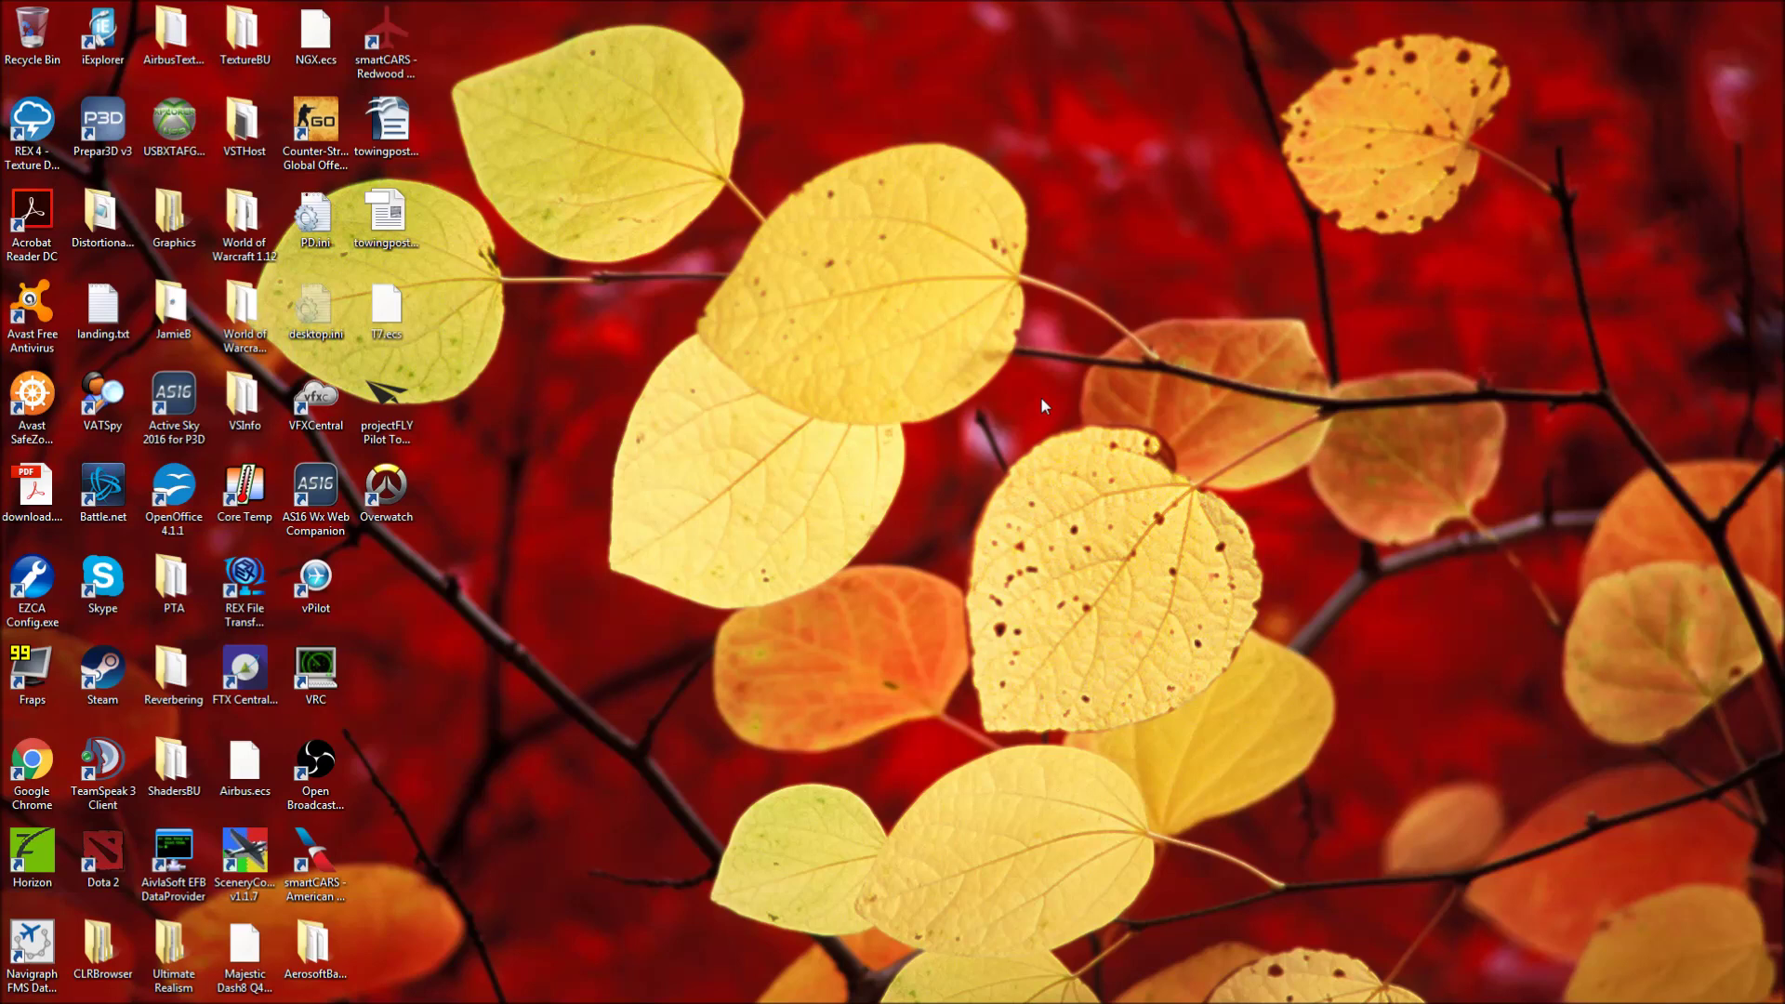
Bring the Prepar3D.cfg Notepad window back into view and return to its top
{"action": "mouse_move", "coordinate": [848, 1000]}
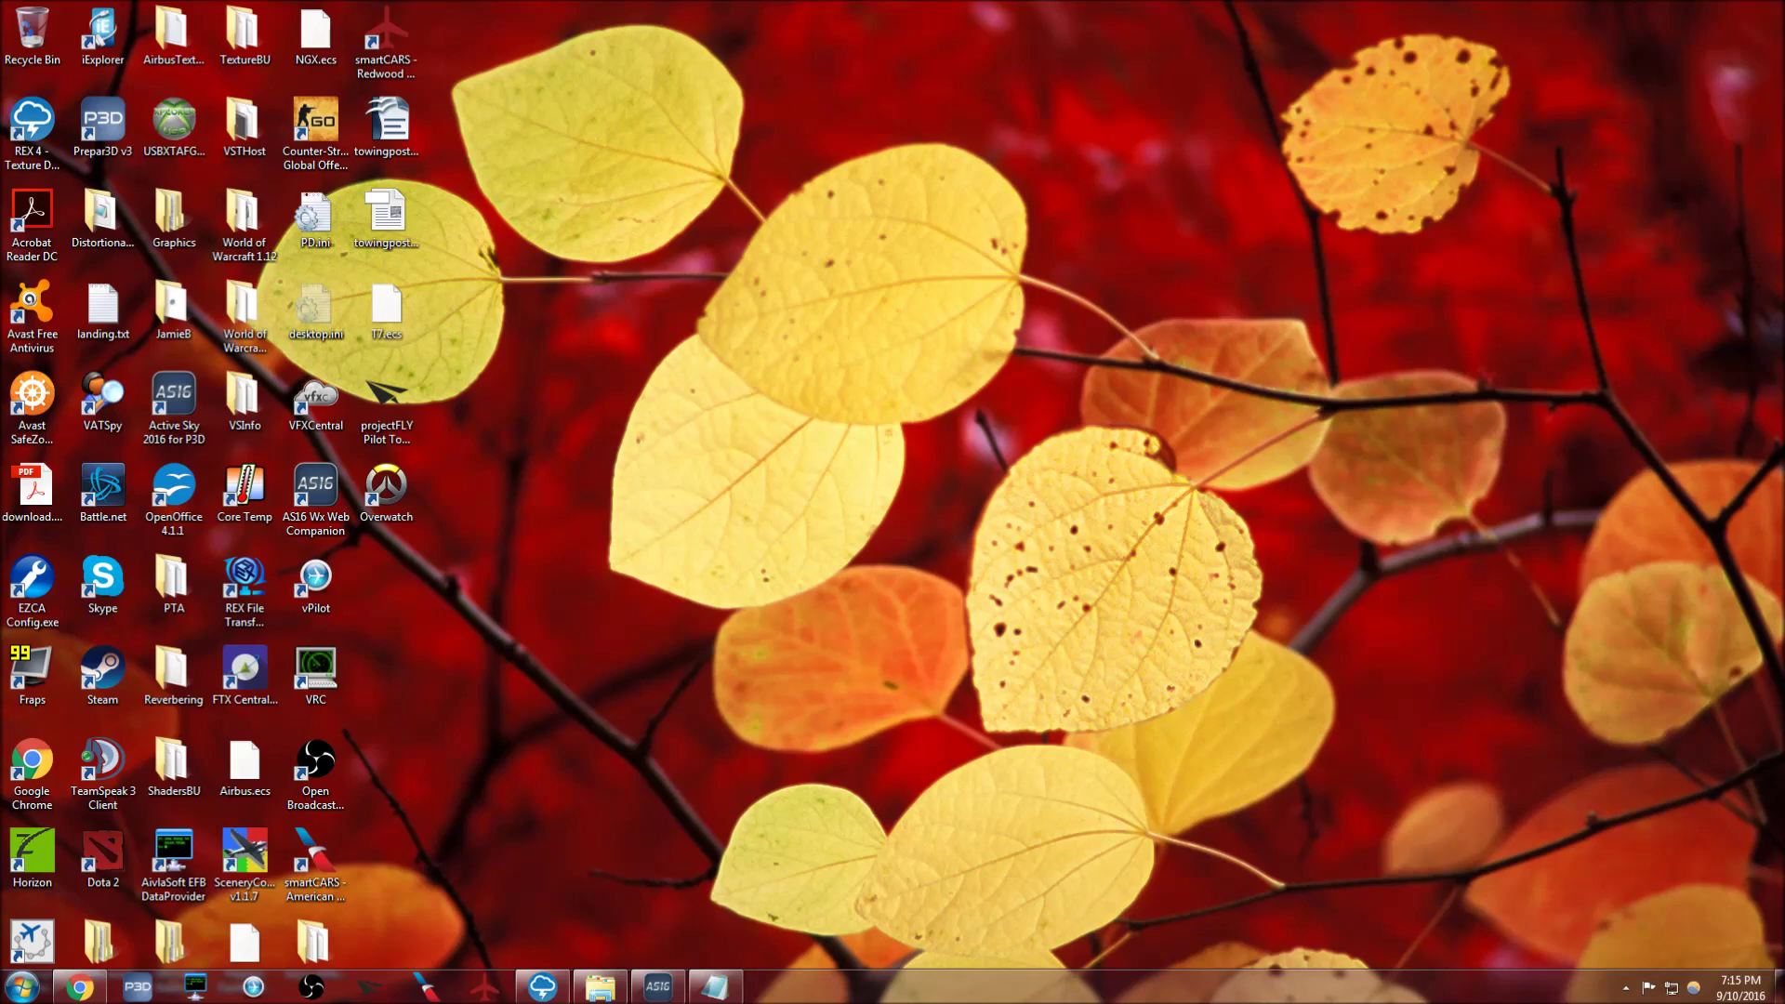
{"action": "left_click", "coordinate": [715, 988]}
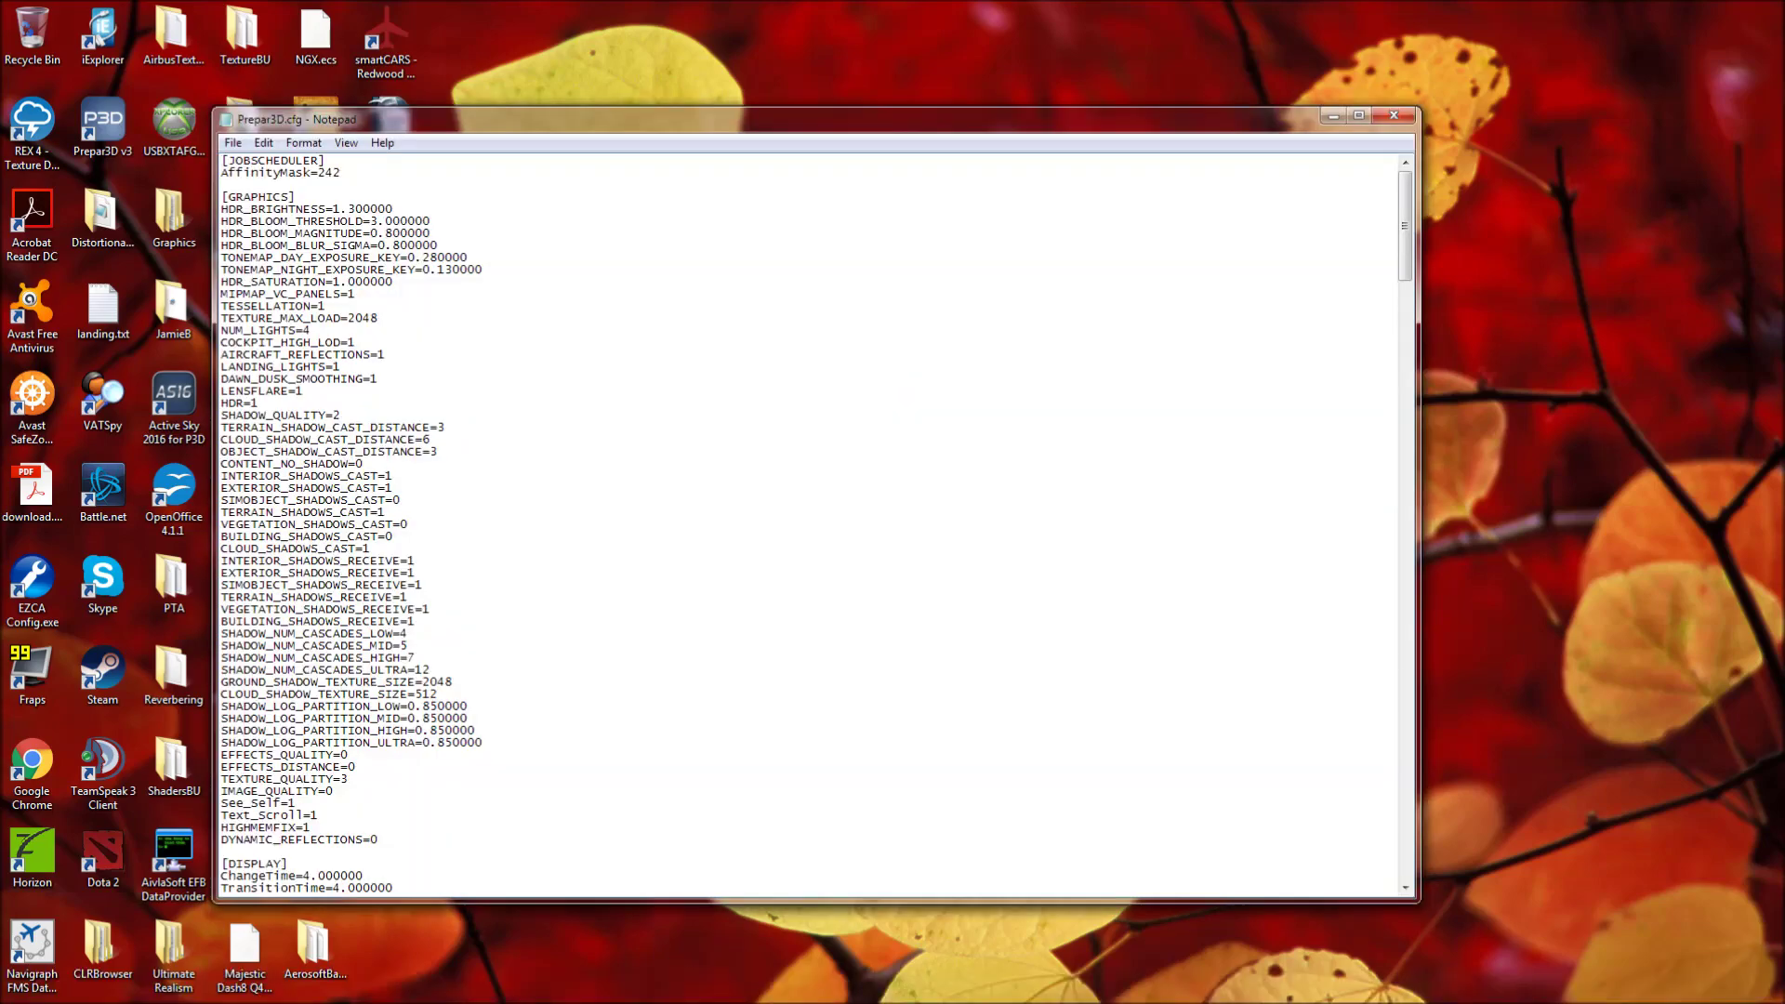
{"action": "scroll", "coordinate": [809, 520], "scroll_direction": "down", "scroll_amount": 19}
{"action": "scroll", "coordinate": [809, 521], "scroll_direction": "up", "scroll_amount": 19}
Highlight the [JOBSCHEDULER] header and its AffinityMask=242 line, including the 242 value
{"action": "key", "text": "ctrl+shift+Home"}
{"action": "left_click", "coordinate": [259, 160]}
{"action": "left_click_drag", "start_coordinate": [325, 160], "coordinate": [221, 160]}
{"action": "left_click", "coordinate": [235, 162]}
{"action": "left_click_drag", "start_coordinate": [341, 174], "coordinate": [221, 160]}
{"action": "left_click", "coordinate": [279, 174]}
{"action": "key", "text": "shift+Left"}
{"action": "key", "text": "shift+Left"}
{"action": "key", "text": "shift+Left"}
{"action": "key", "text": "Right"}
{"action": "key", "text": "Down"}
{"action": "key", "text": "shift+Up"}
{"action": "key", "text": "shift+Up"}
{"action": "key", "text": "Right"}
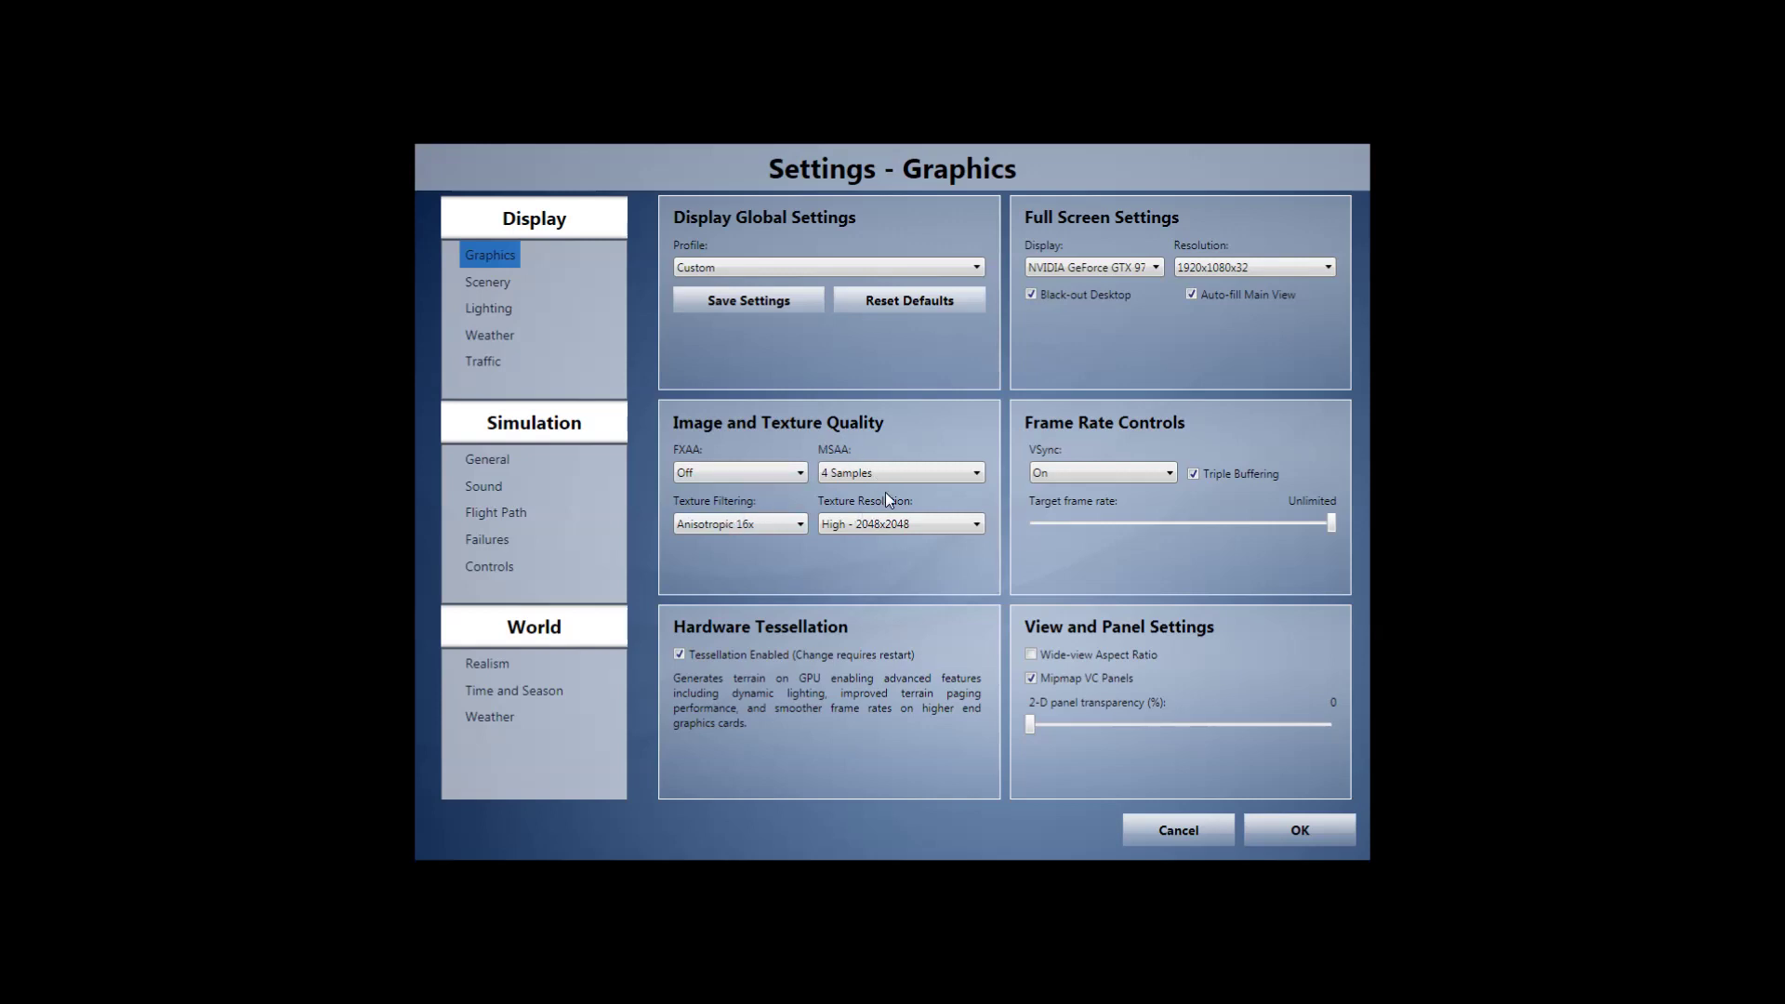
{"action": "left_click", "coordinate": [480, 284]}
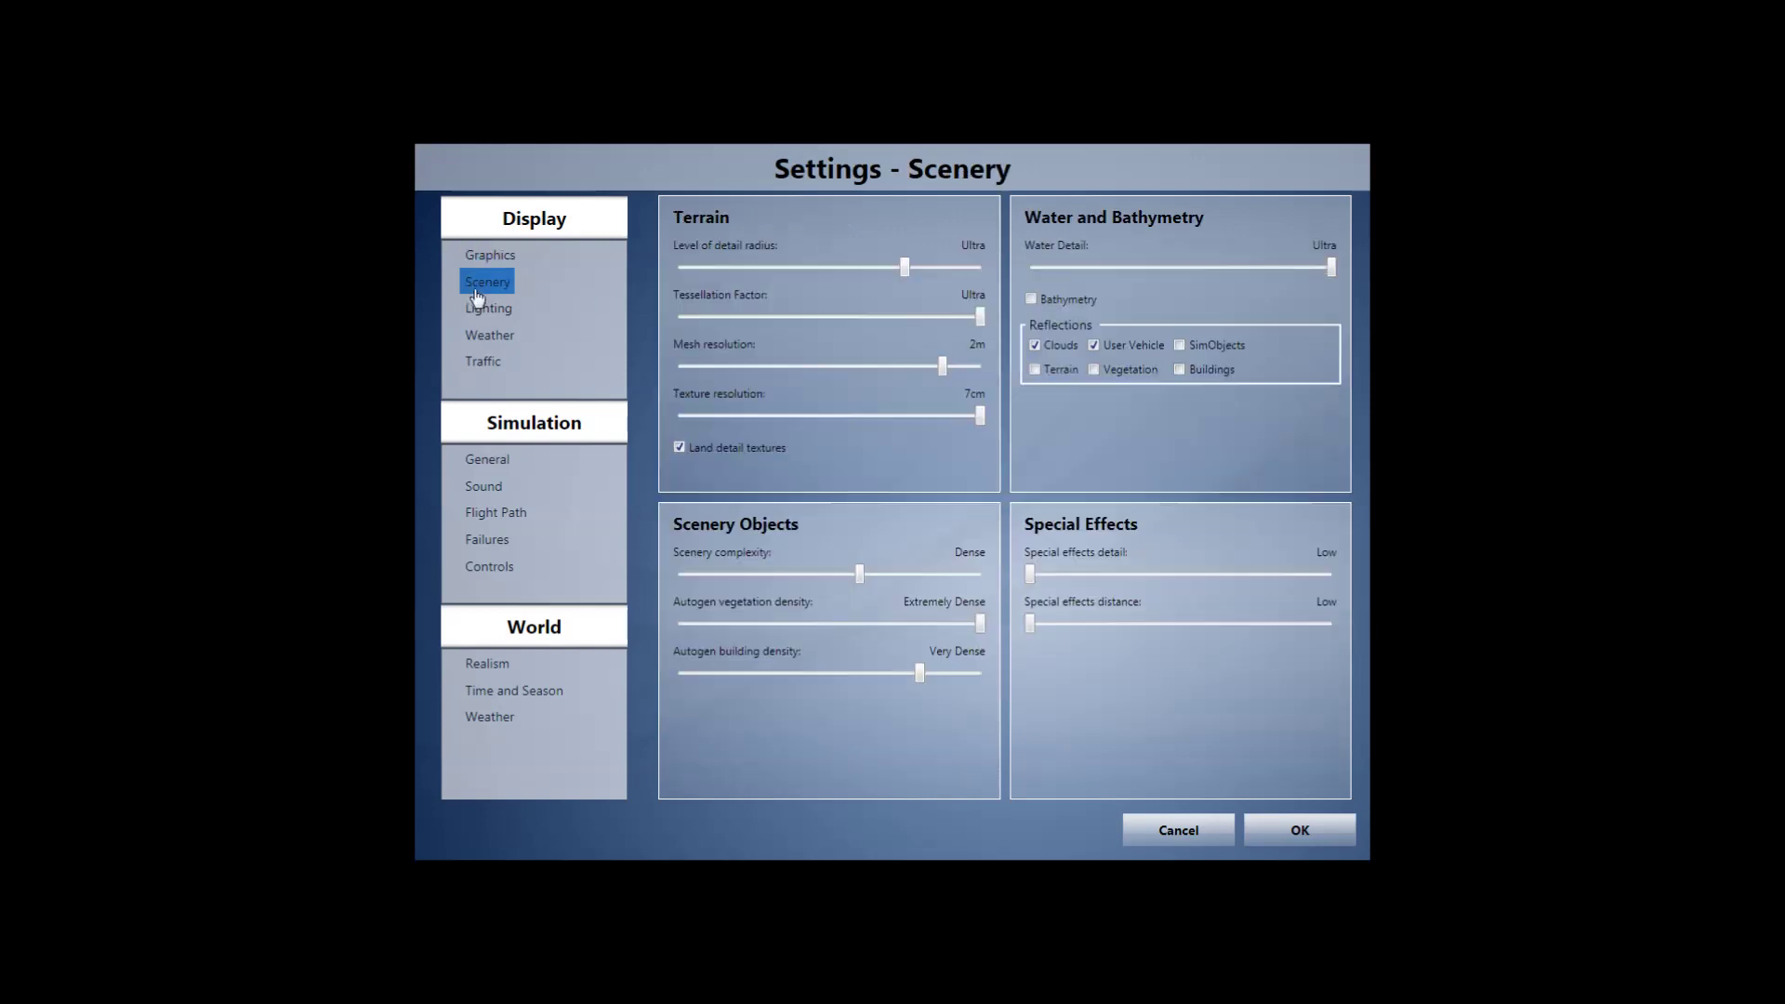
{"action": "left_click", "coordinate": [486, 311]}
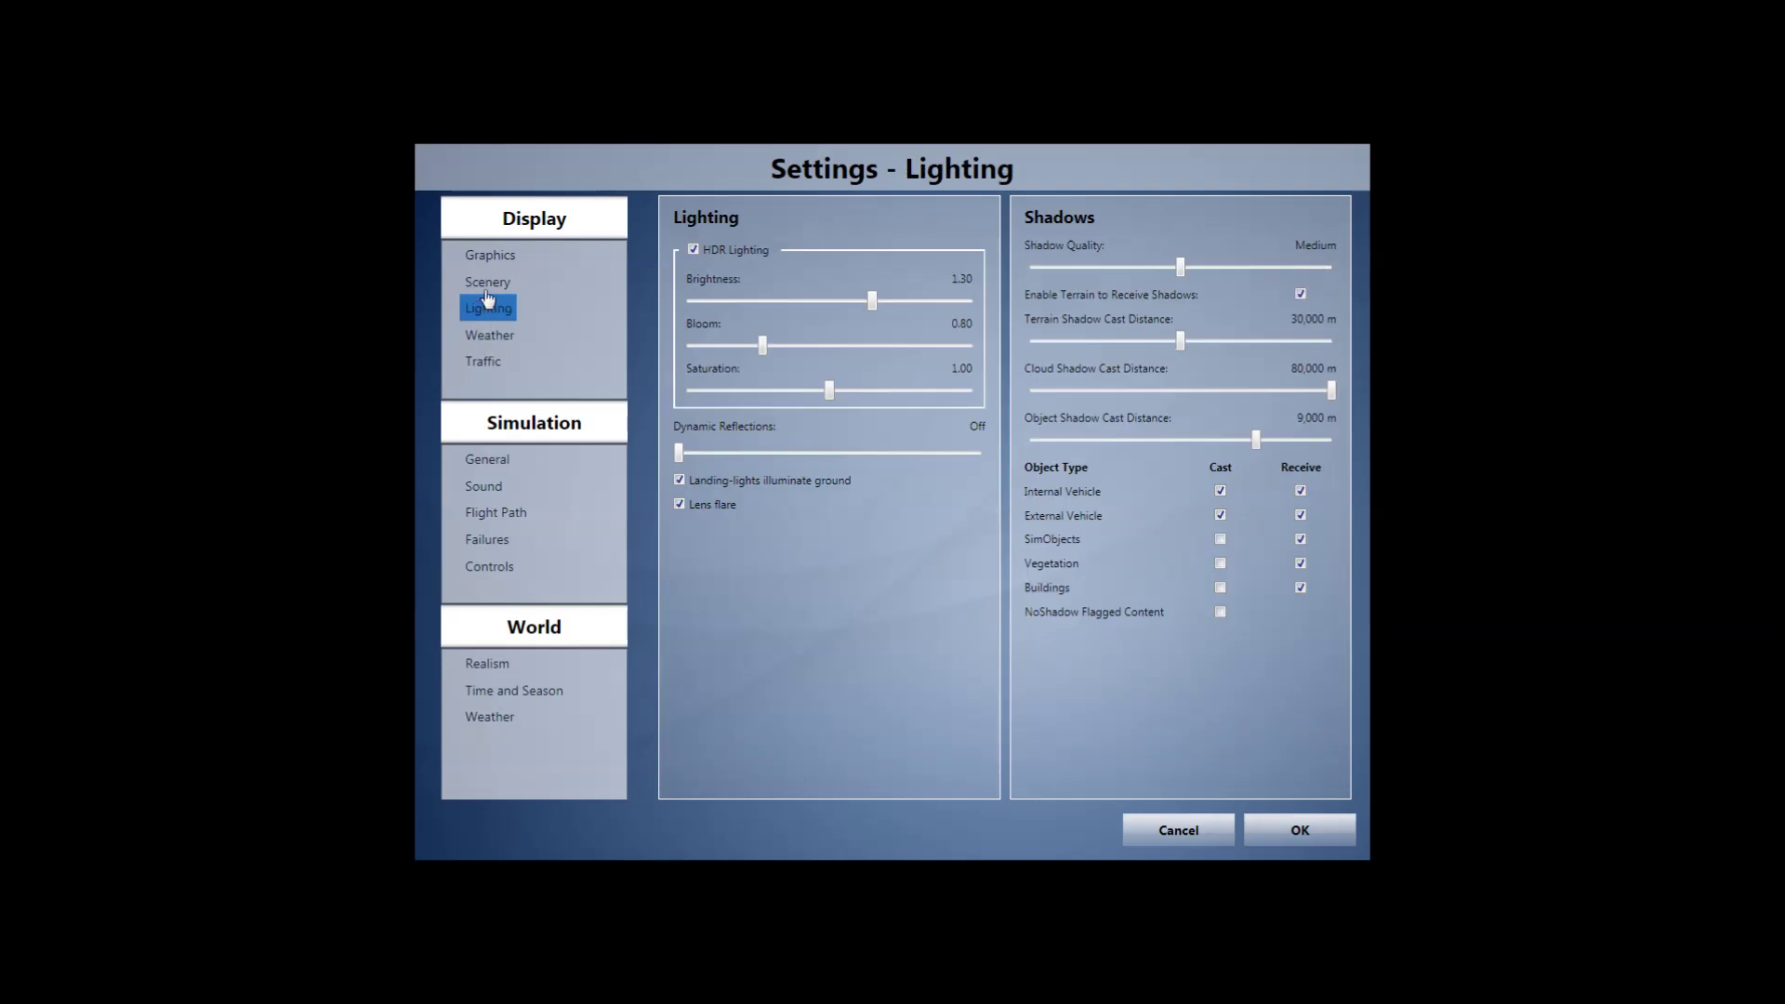
{"action": "left_click", "coordinate": [505, 260]}
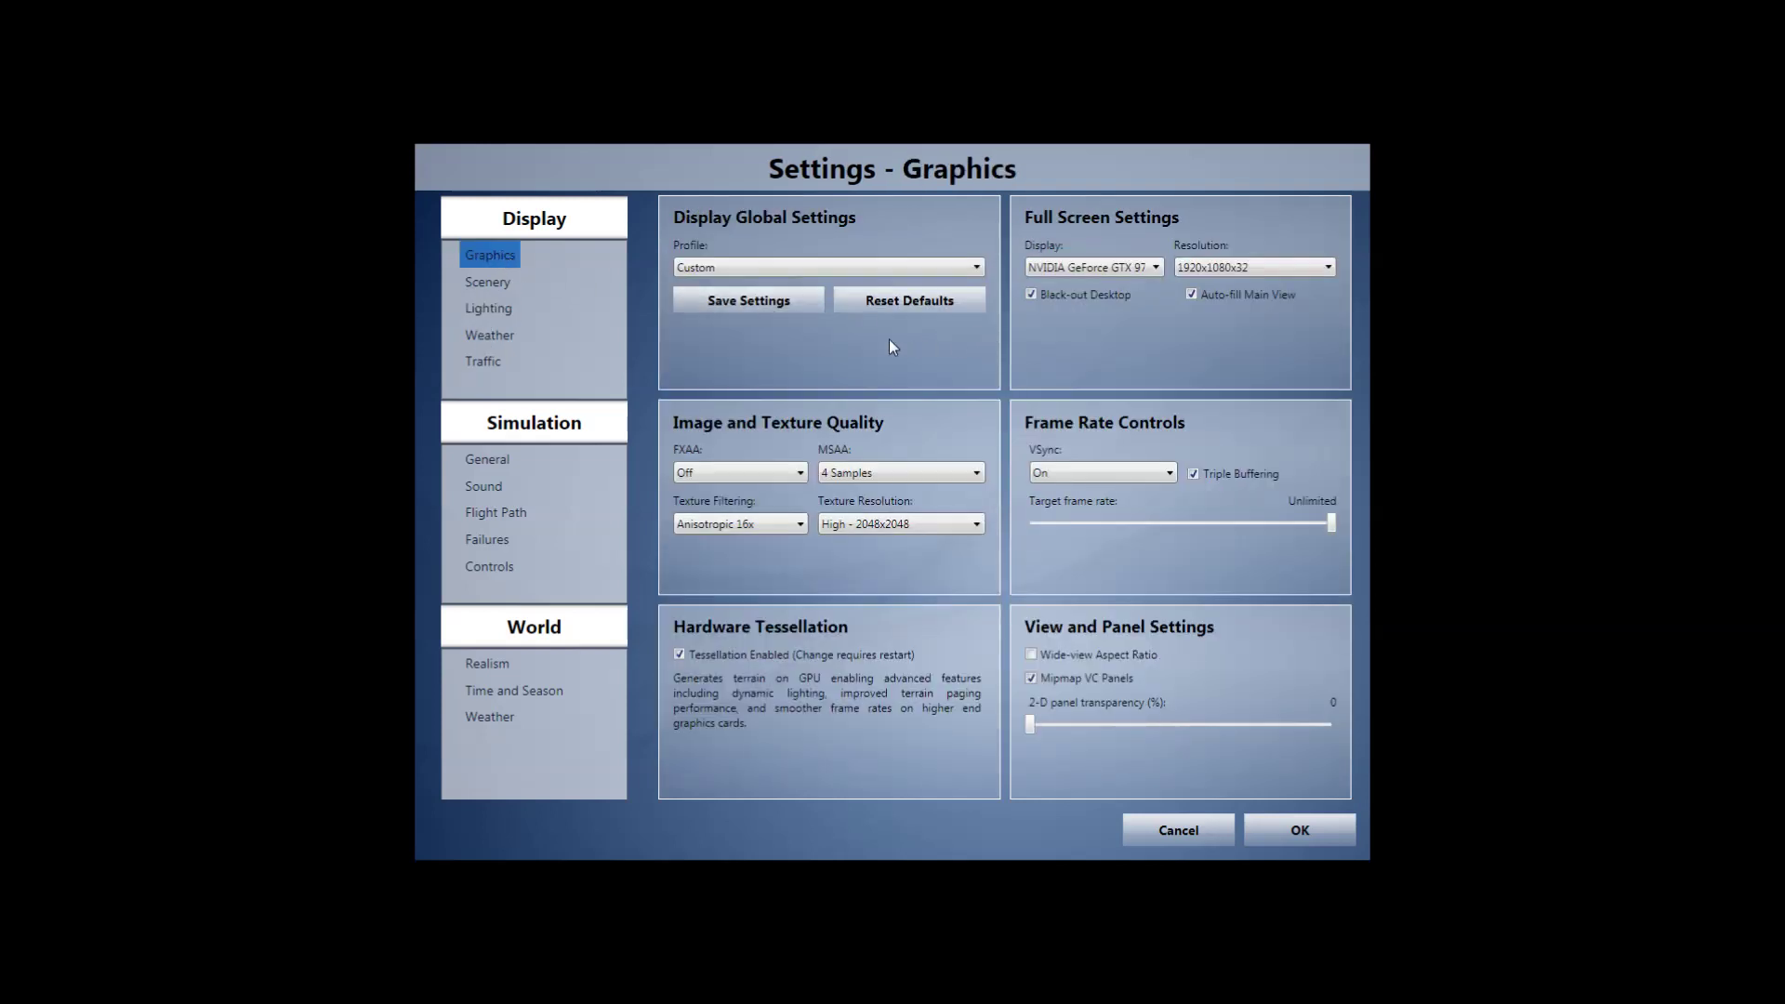
{"action": "left_click", "coordinate": [487, 282]}
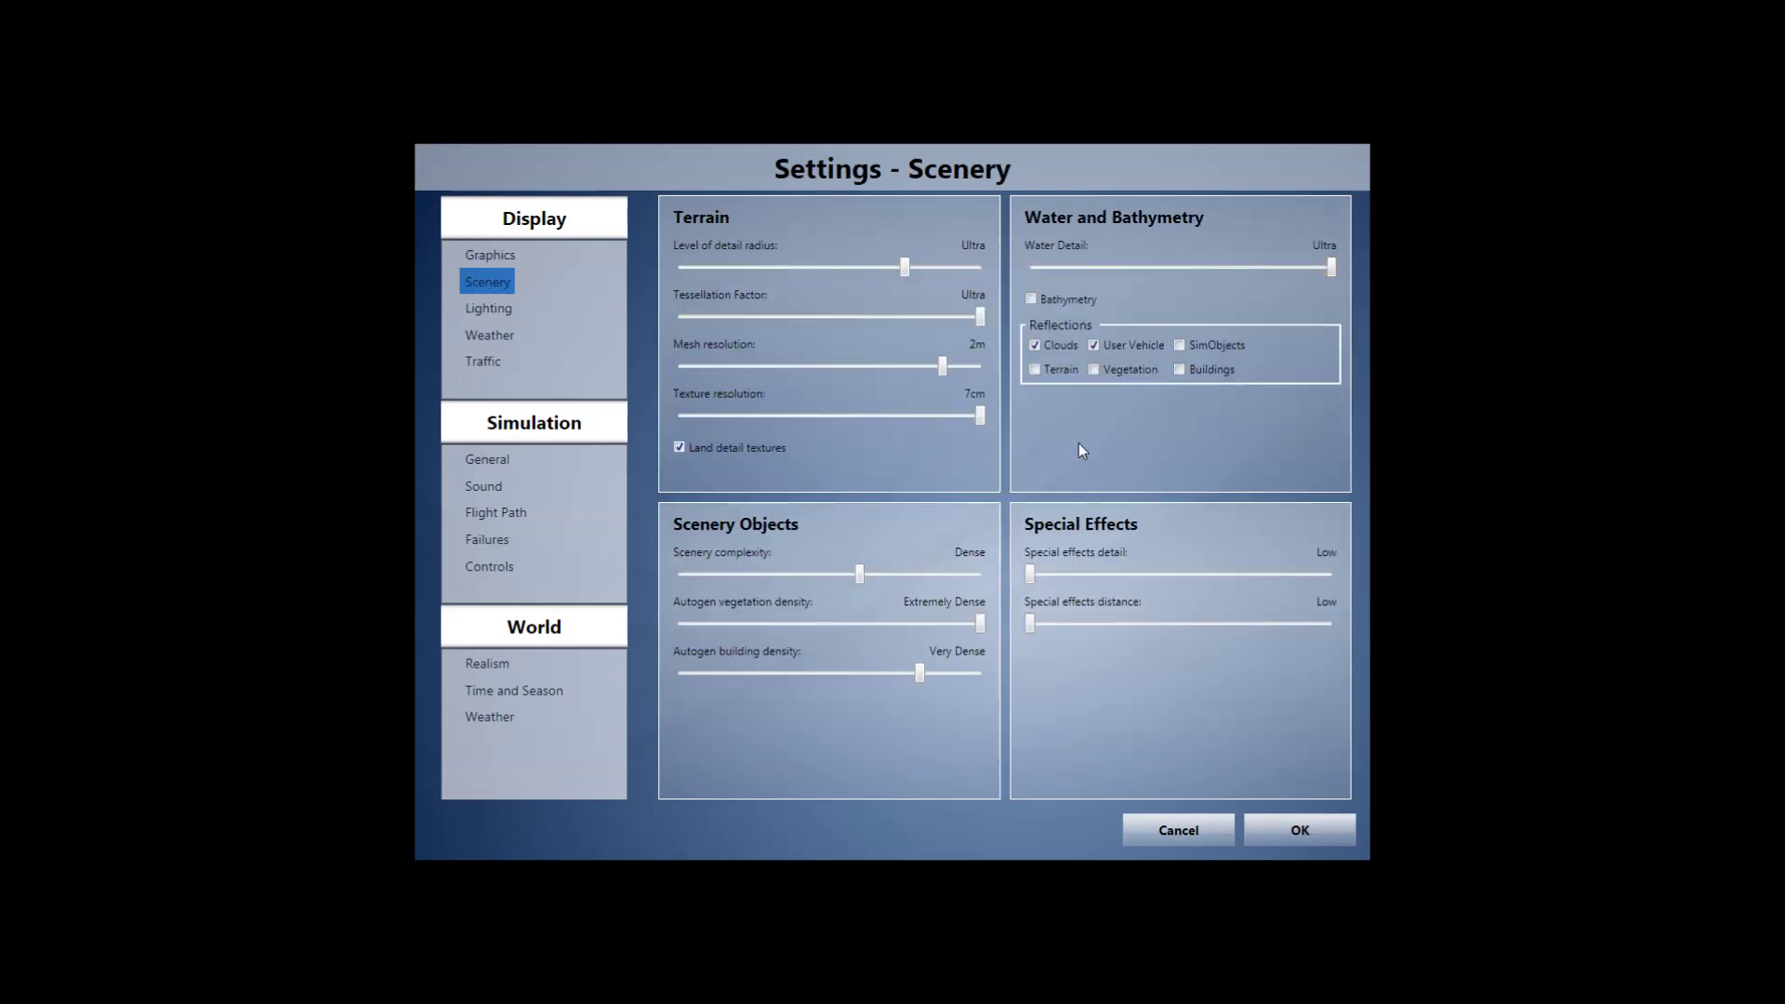
{"action": "left_click", "coordinate": [488, 307]}
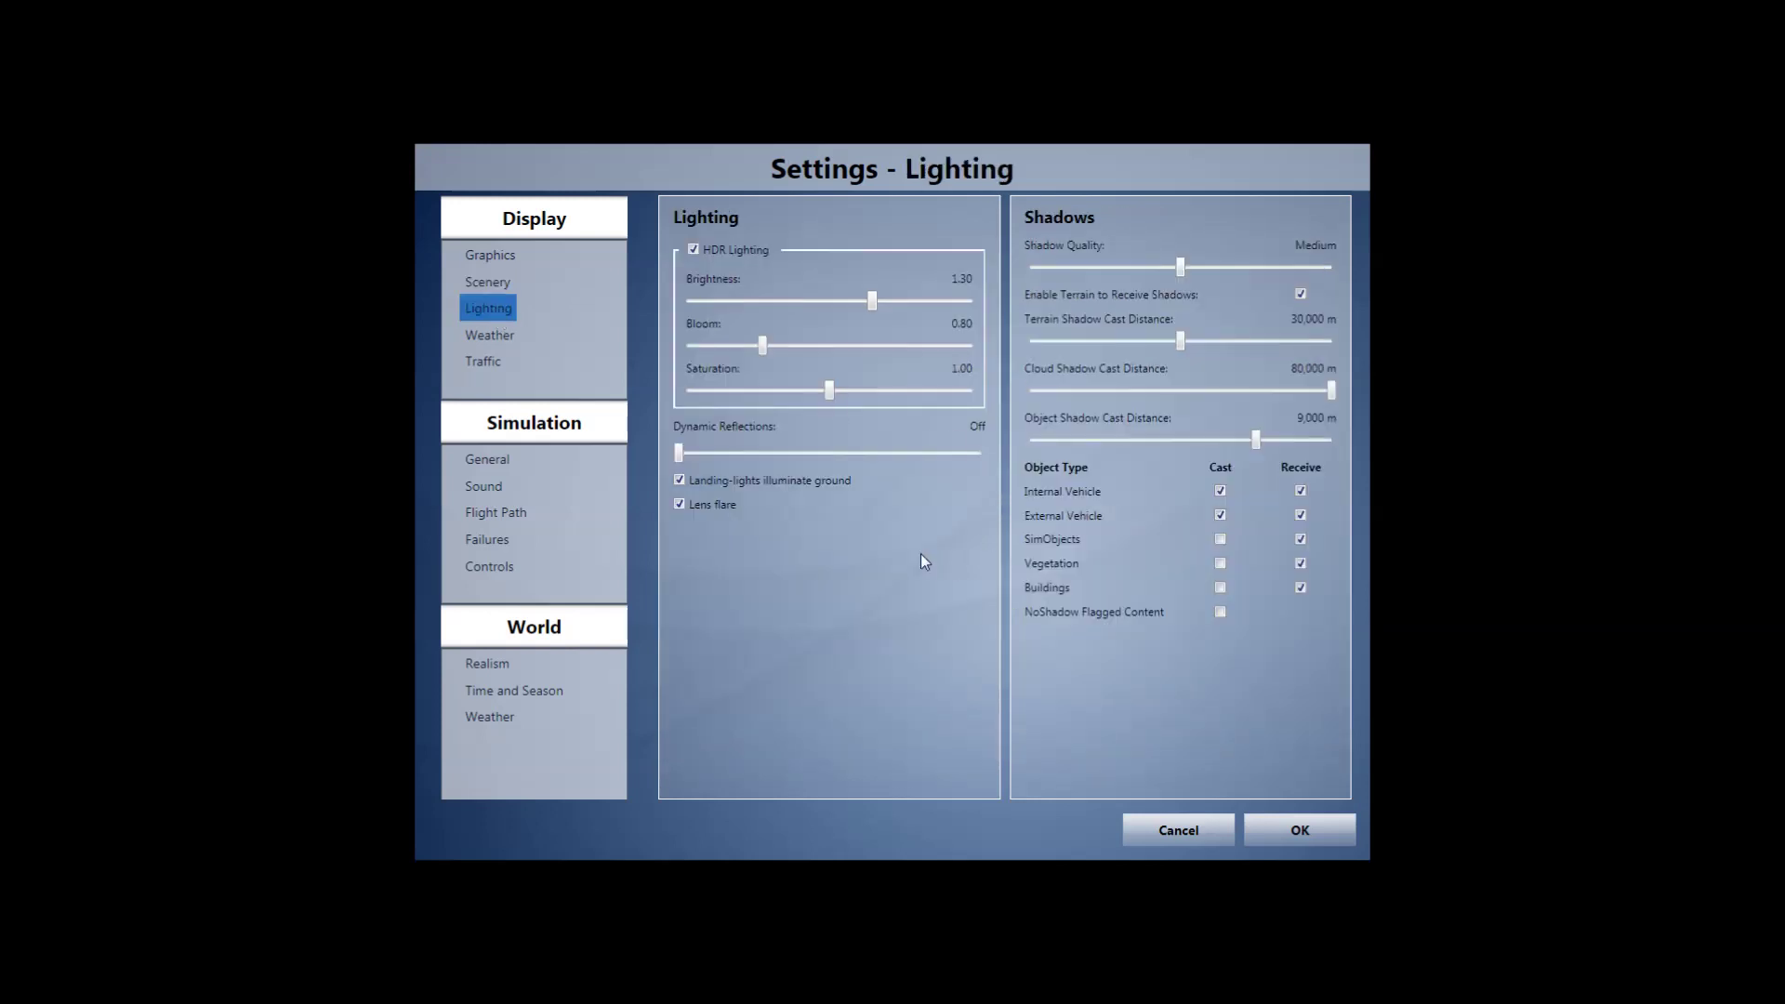
{"action": "left_click", "coordinate": [489, 334]}
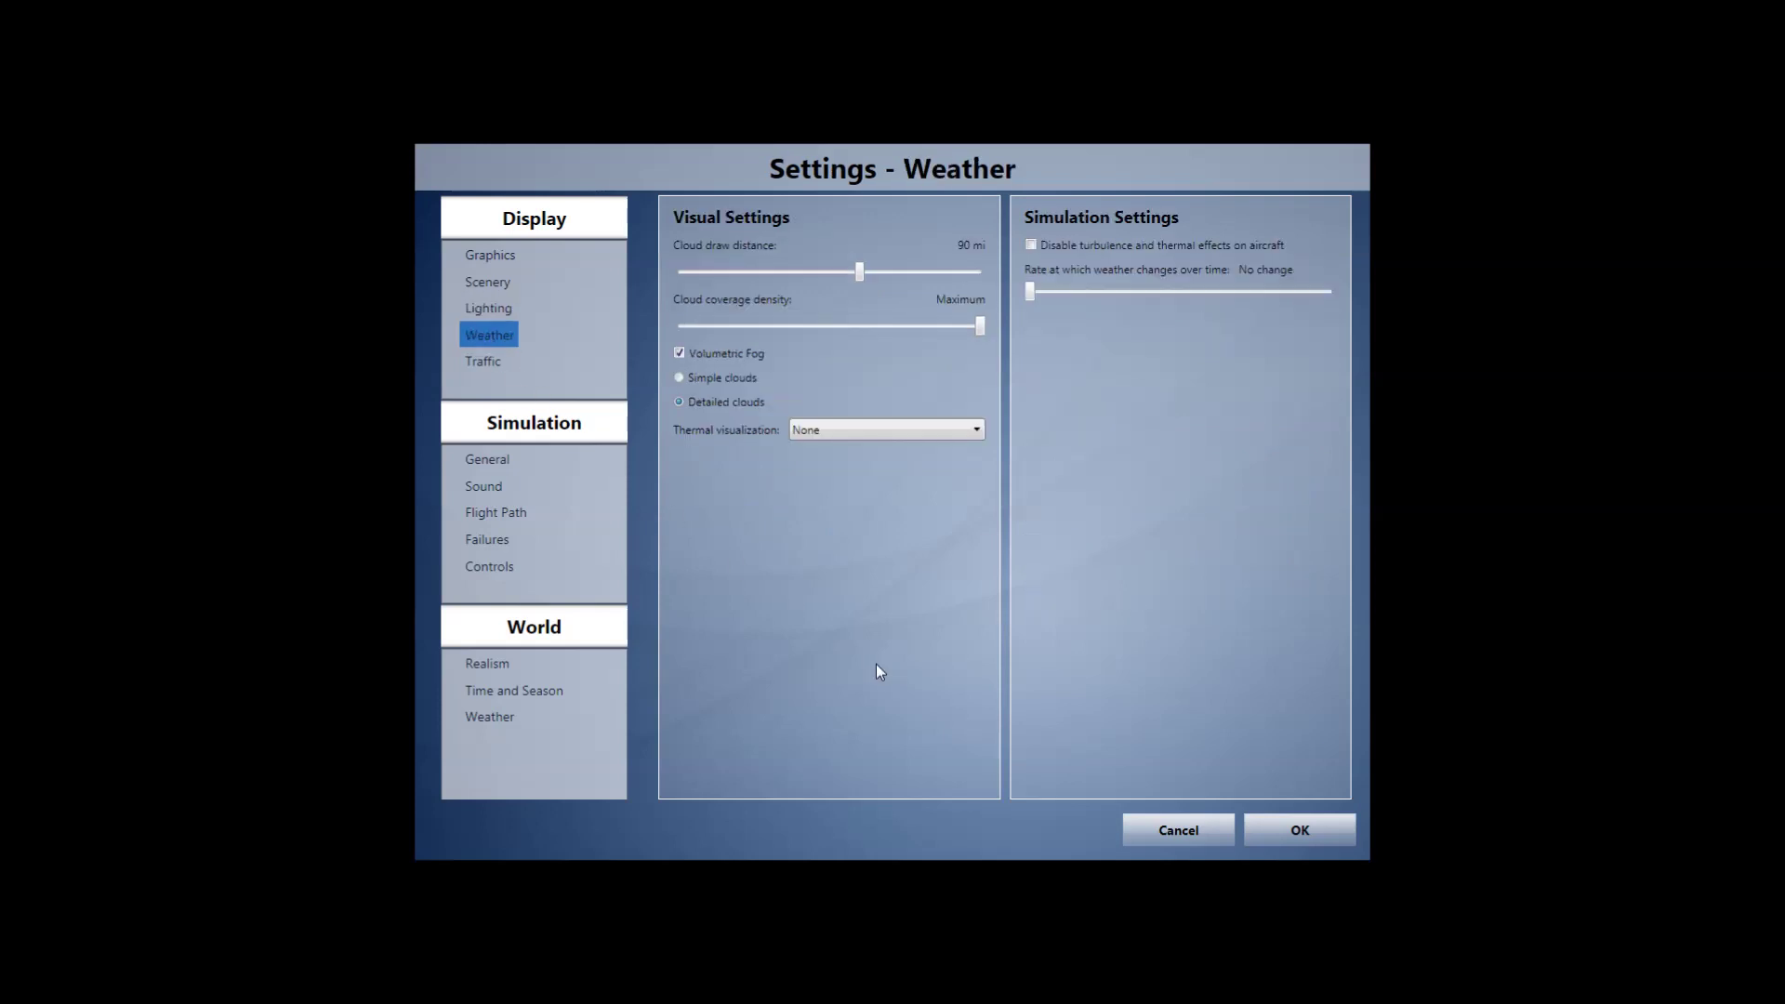
{"action": "left_click", "coordinate": [483, 362]}
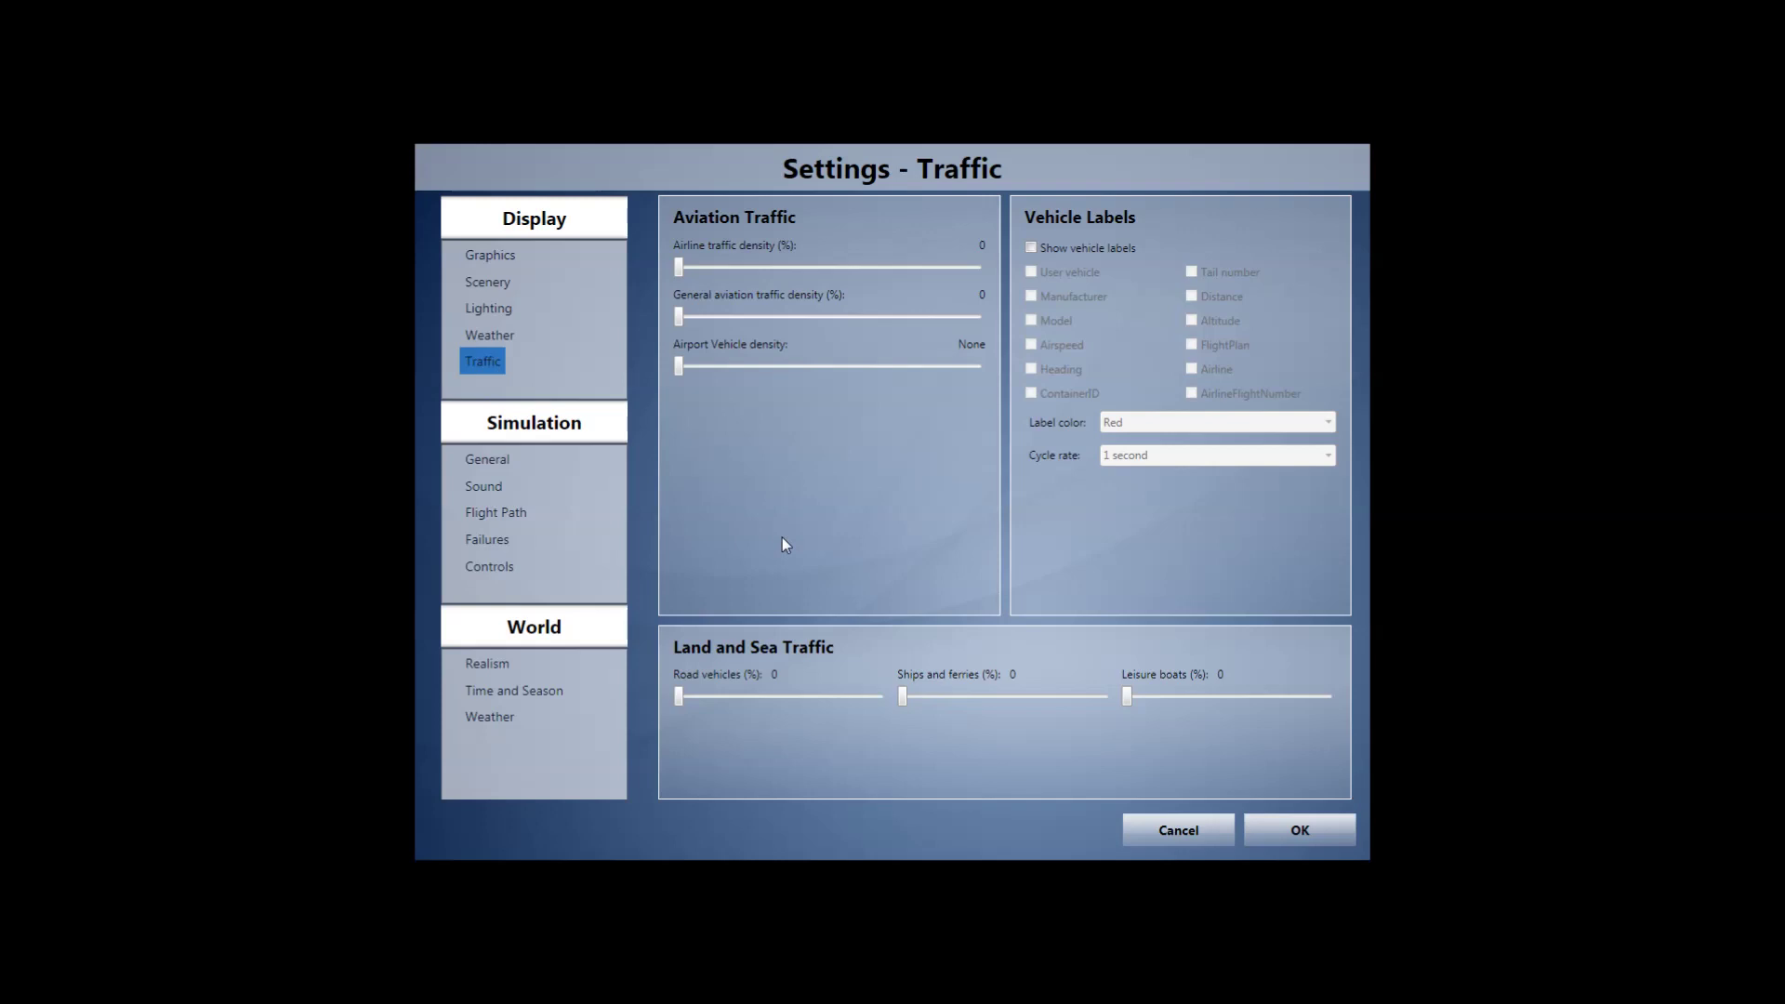
{"action": "left_click", "coordinate": [492, 258]}
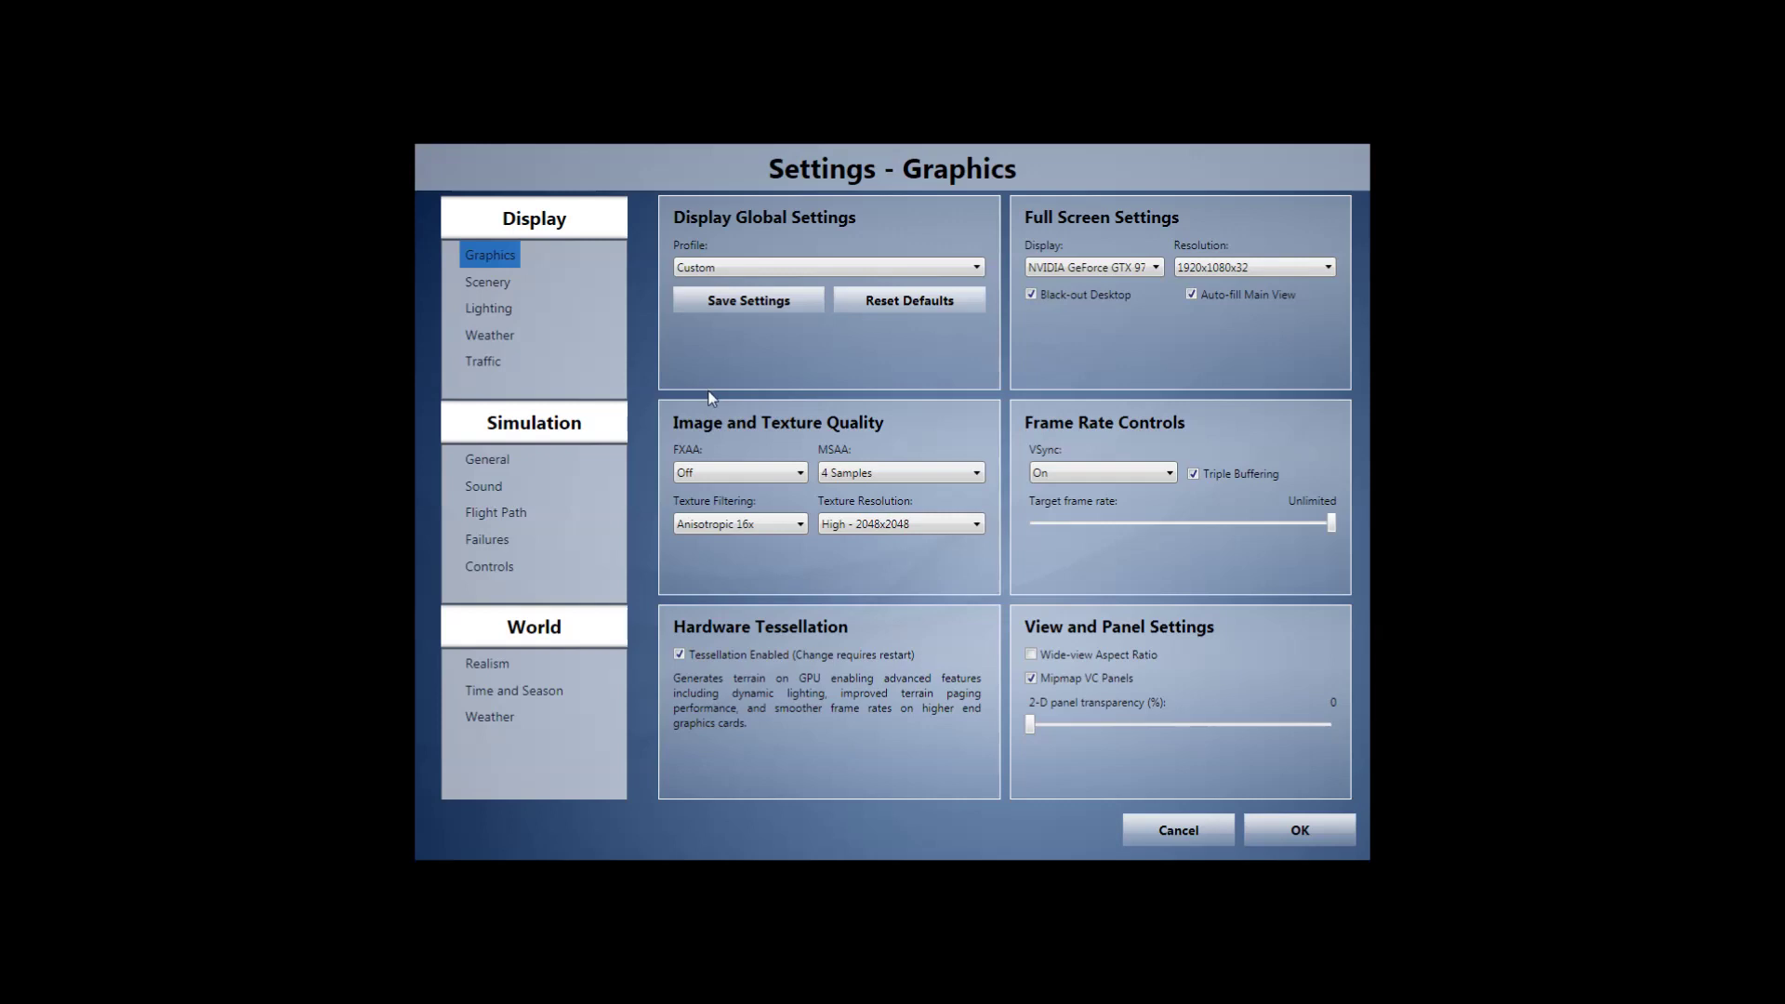